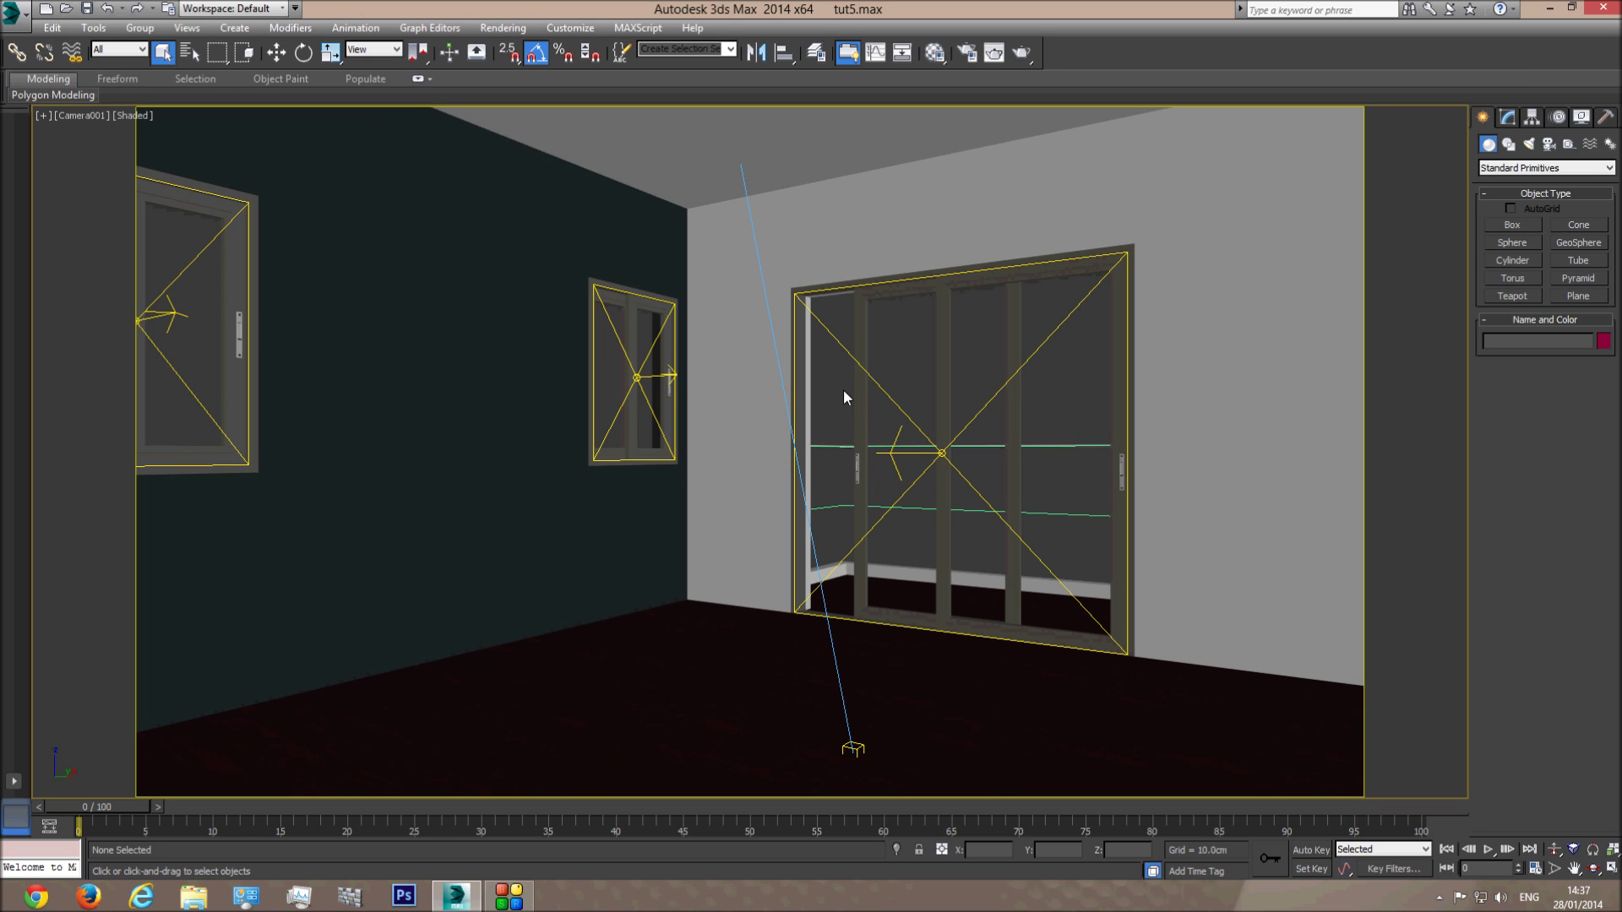
- Draw a plane about 1587 cm long and 2320 cm wide in the Front view and move it roughly centred on the room
key("f")
scroll(823, 460, "down", 6)
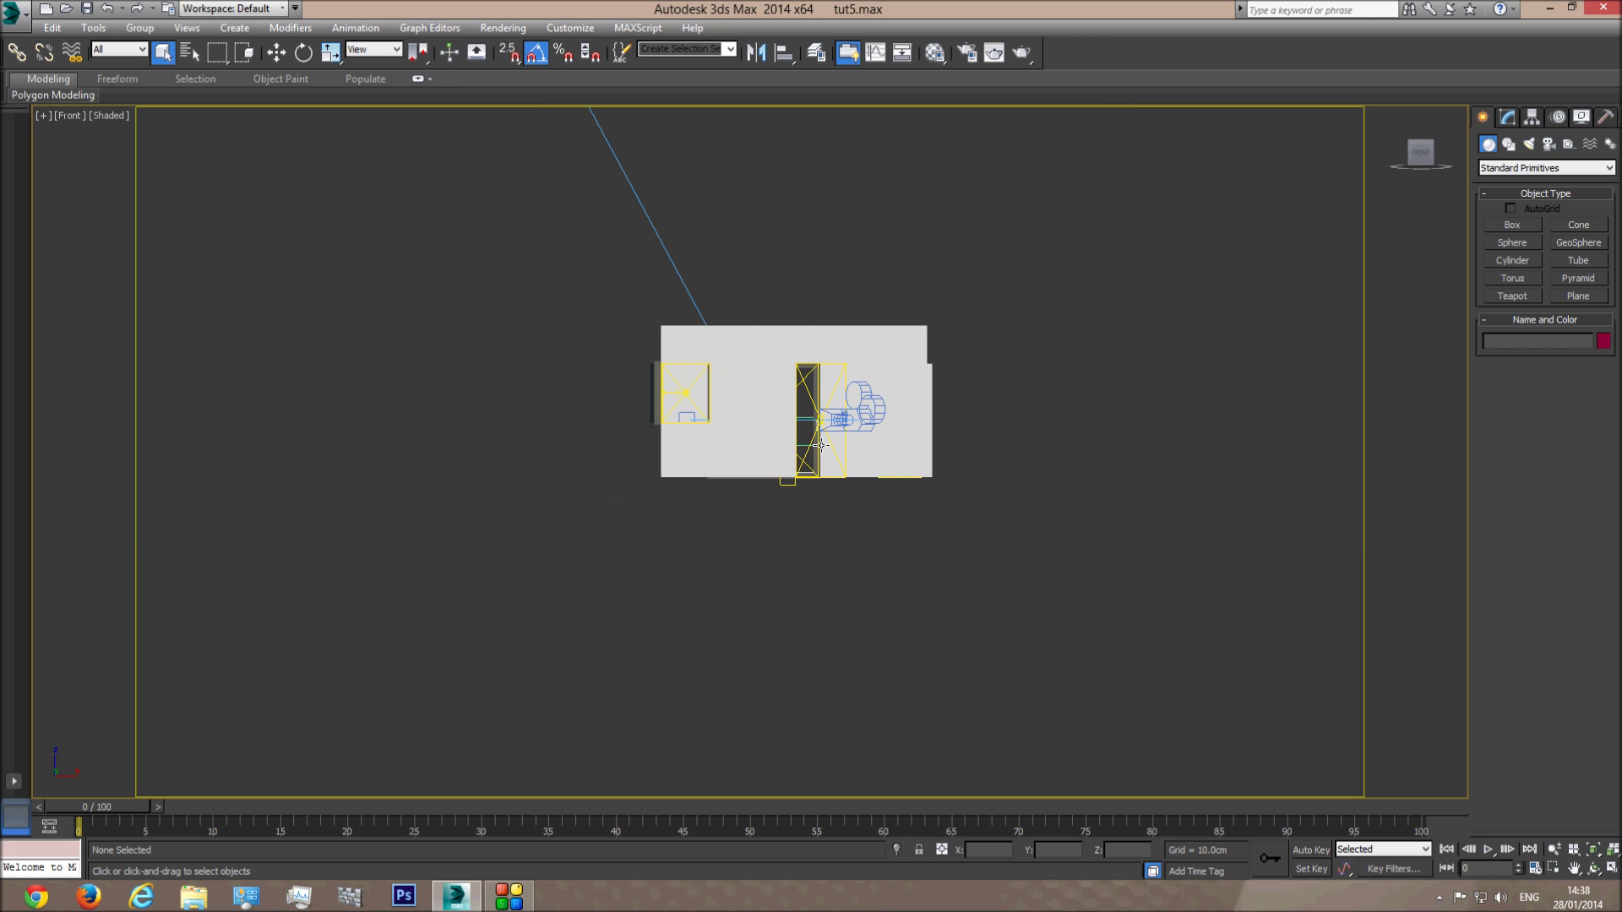
left_click(1577, 296)
scroll(923, 315, "down", 2)
left_click_drag(536, 177, 1426, 786)
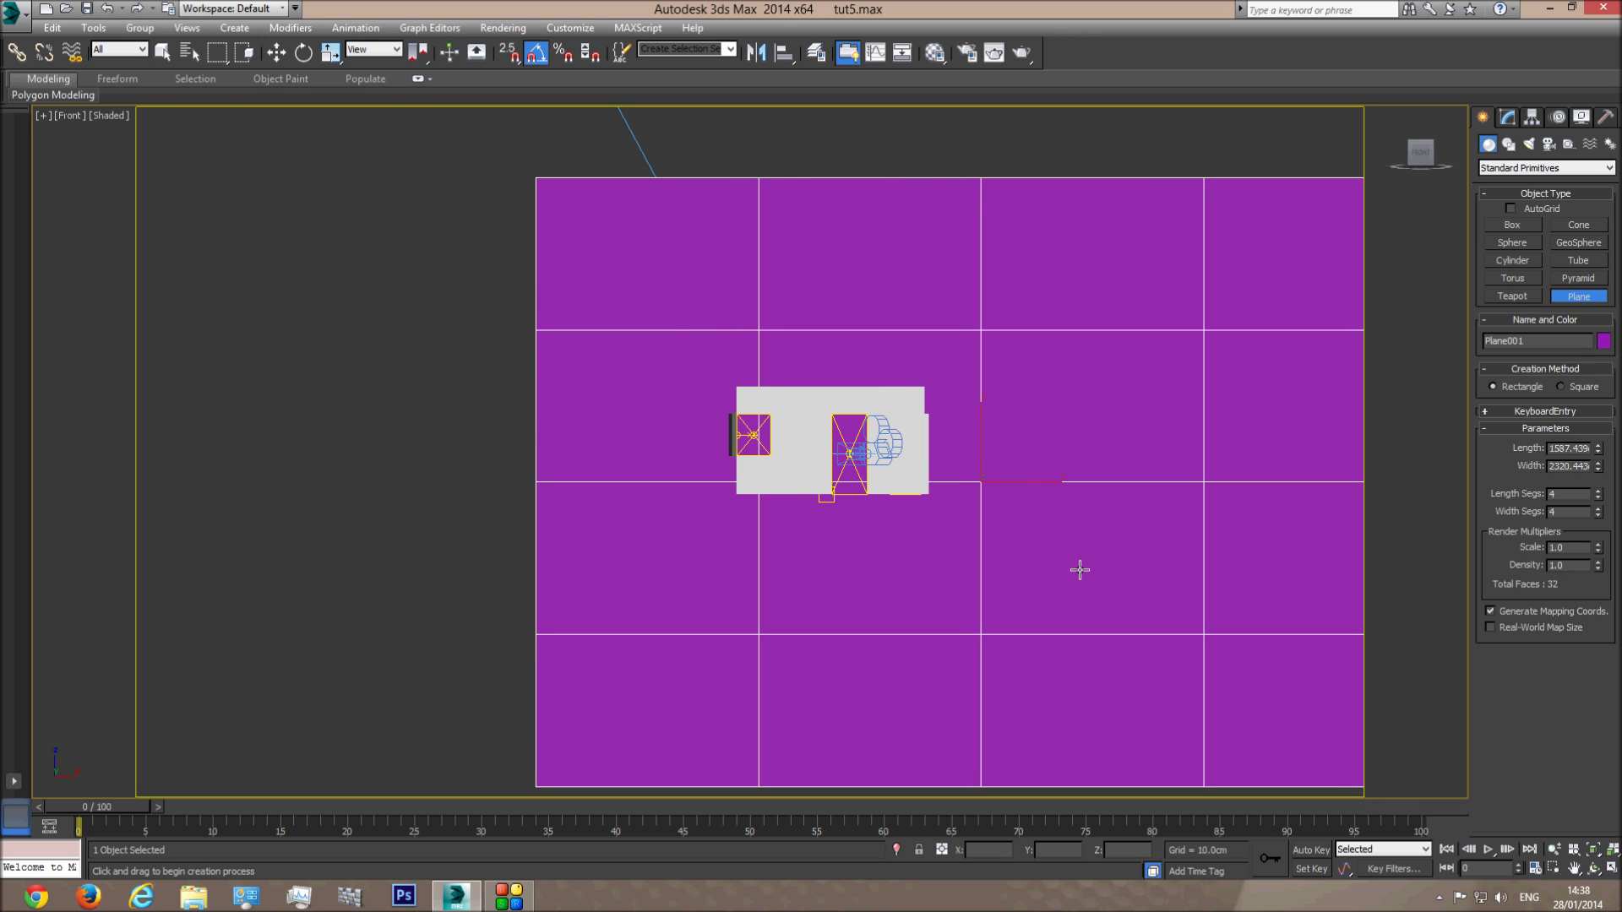
scroll(688, 557, "down", 5)
left_click(276, 52)
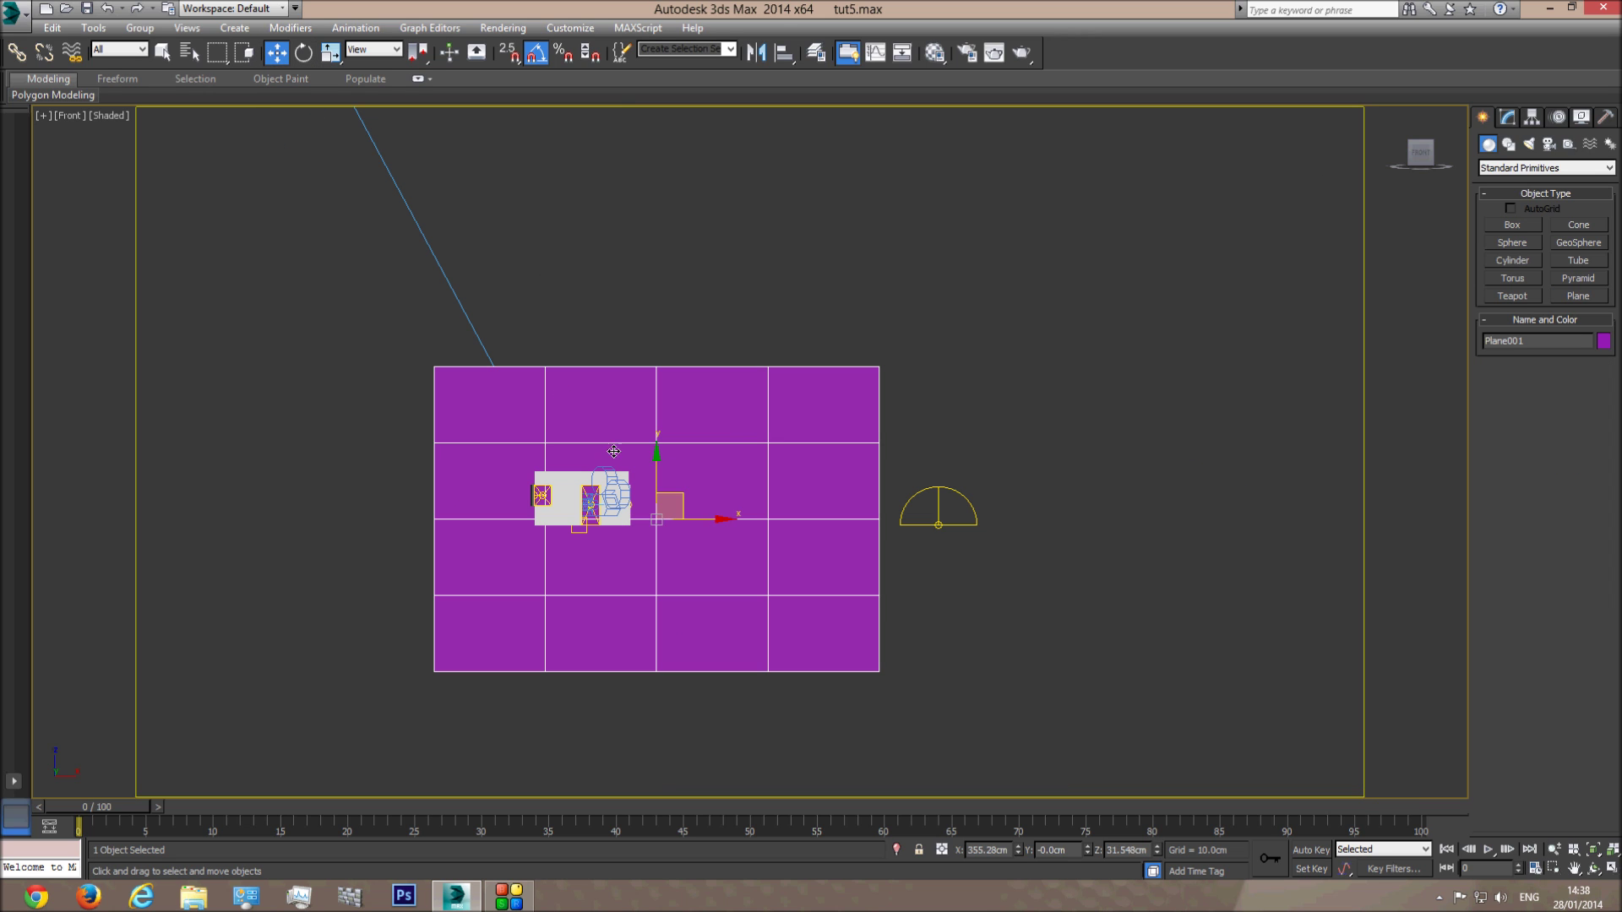
left_click_drag(562, 392, 489, 355)
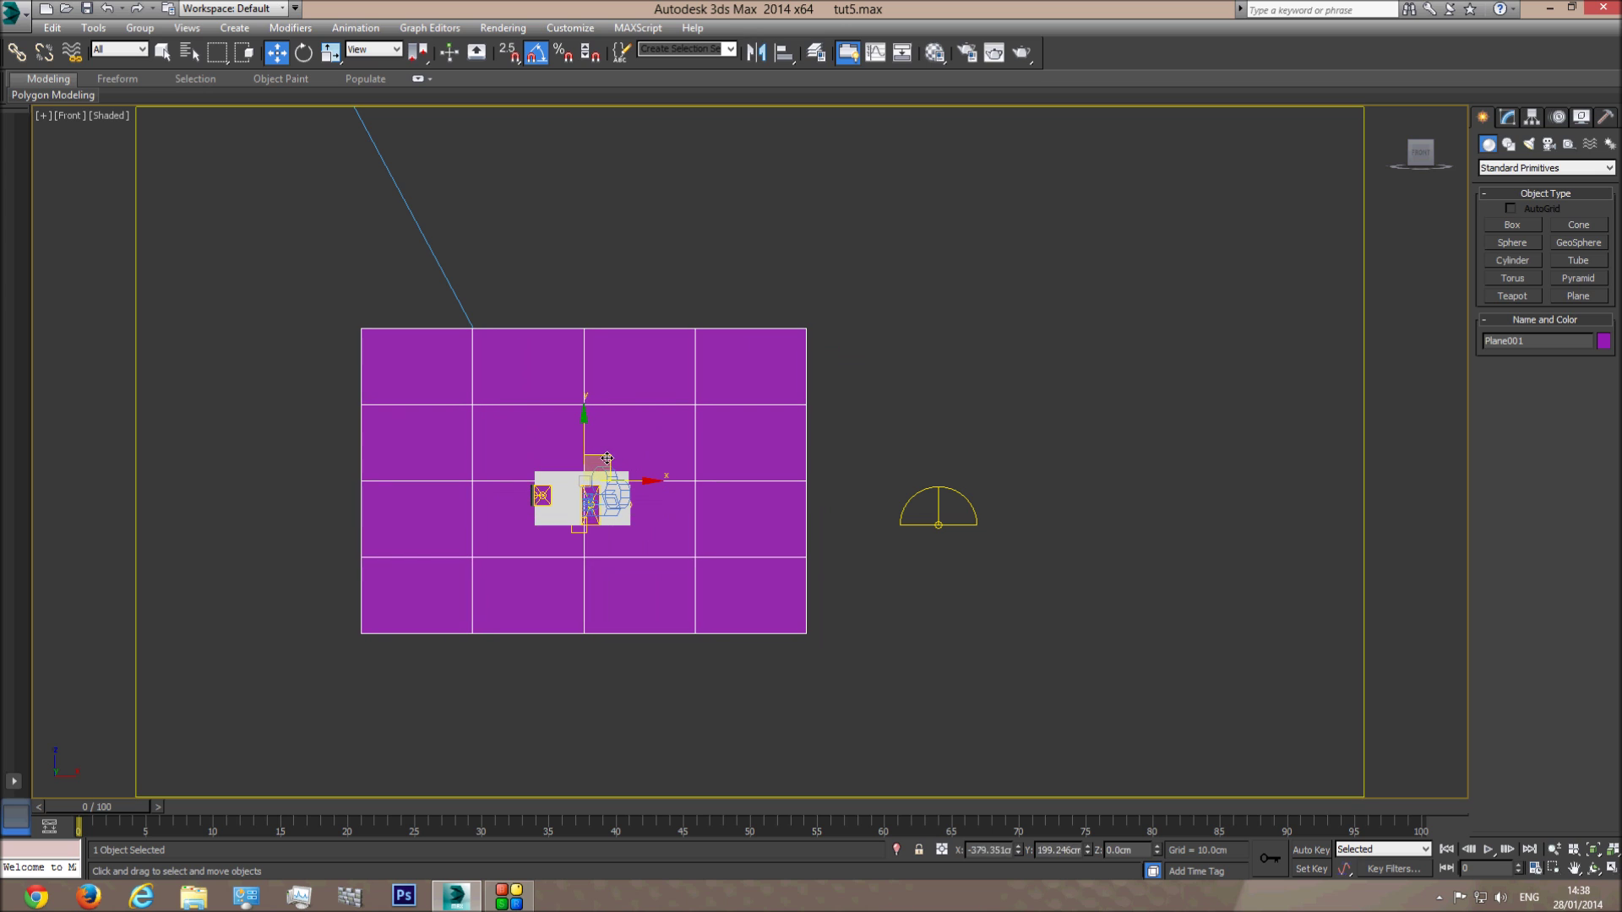
- Set the plane's length and width segments to 1
left_click(1506, 118)
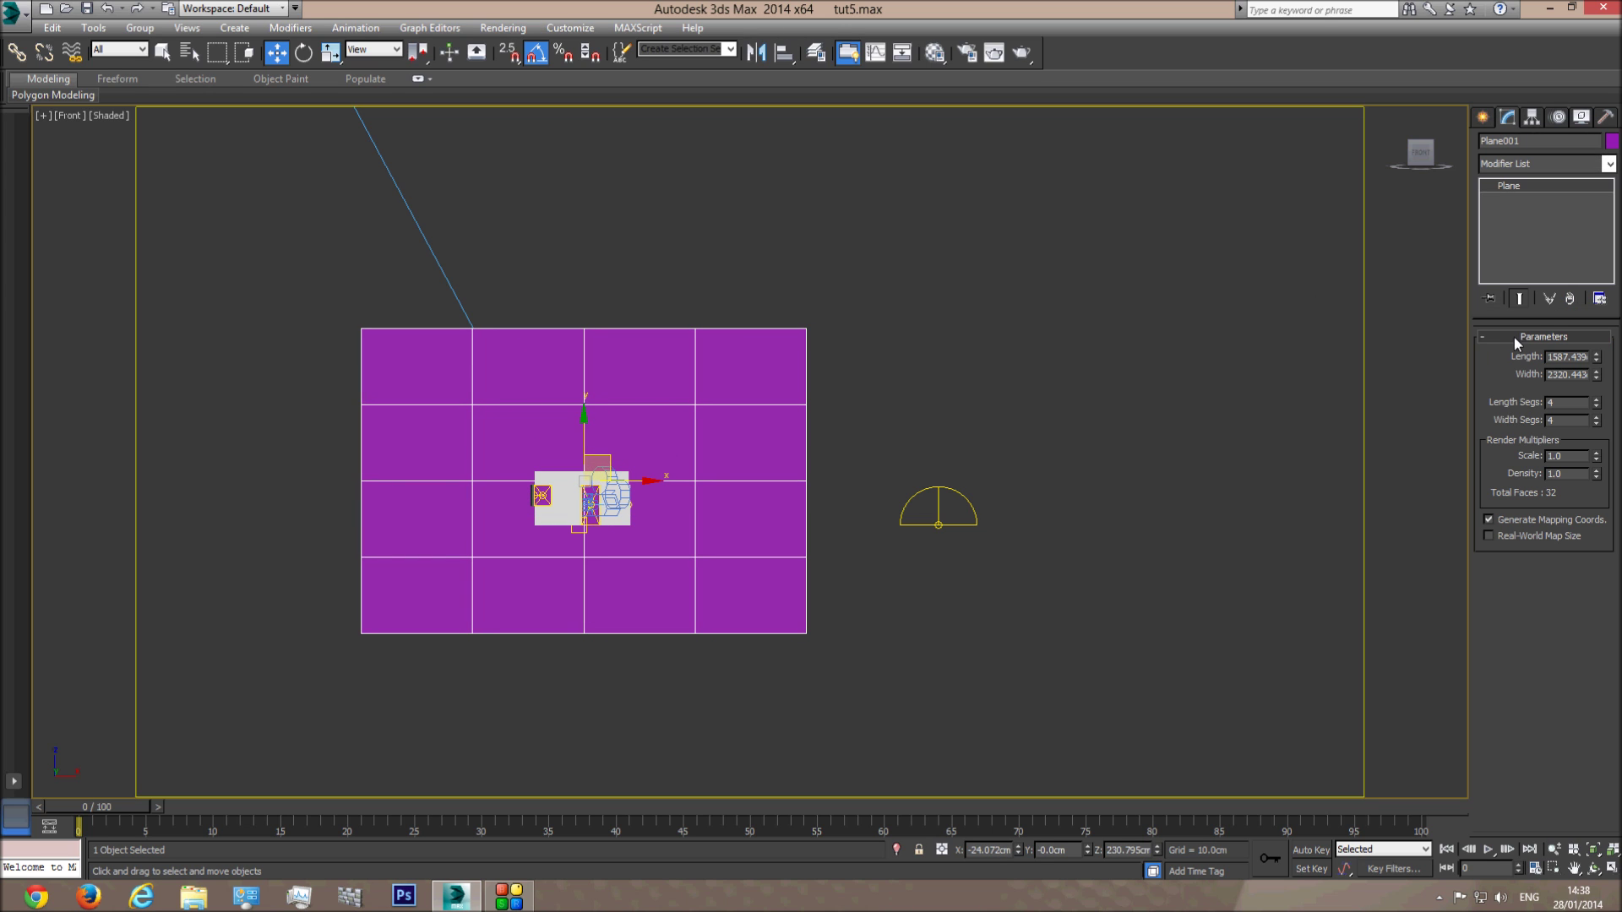
key("Return")
double_click(1568, 422)
type("1")
key("Return")
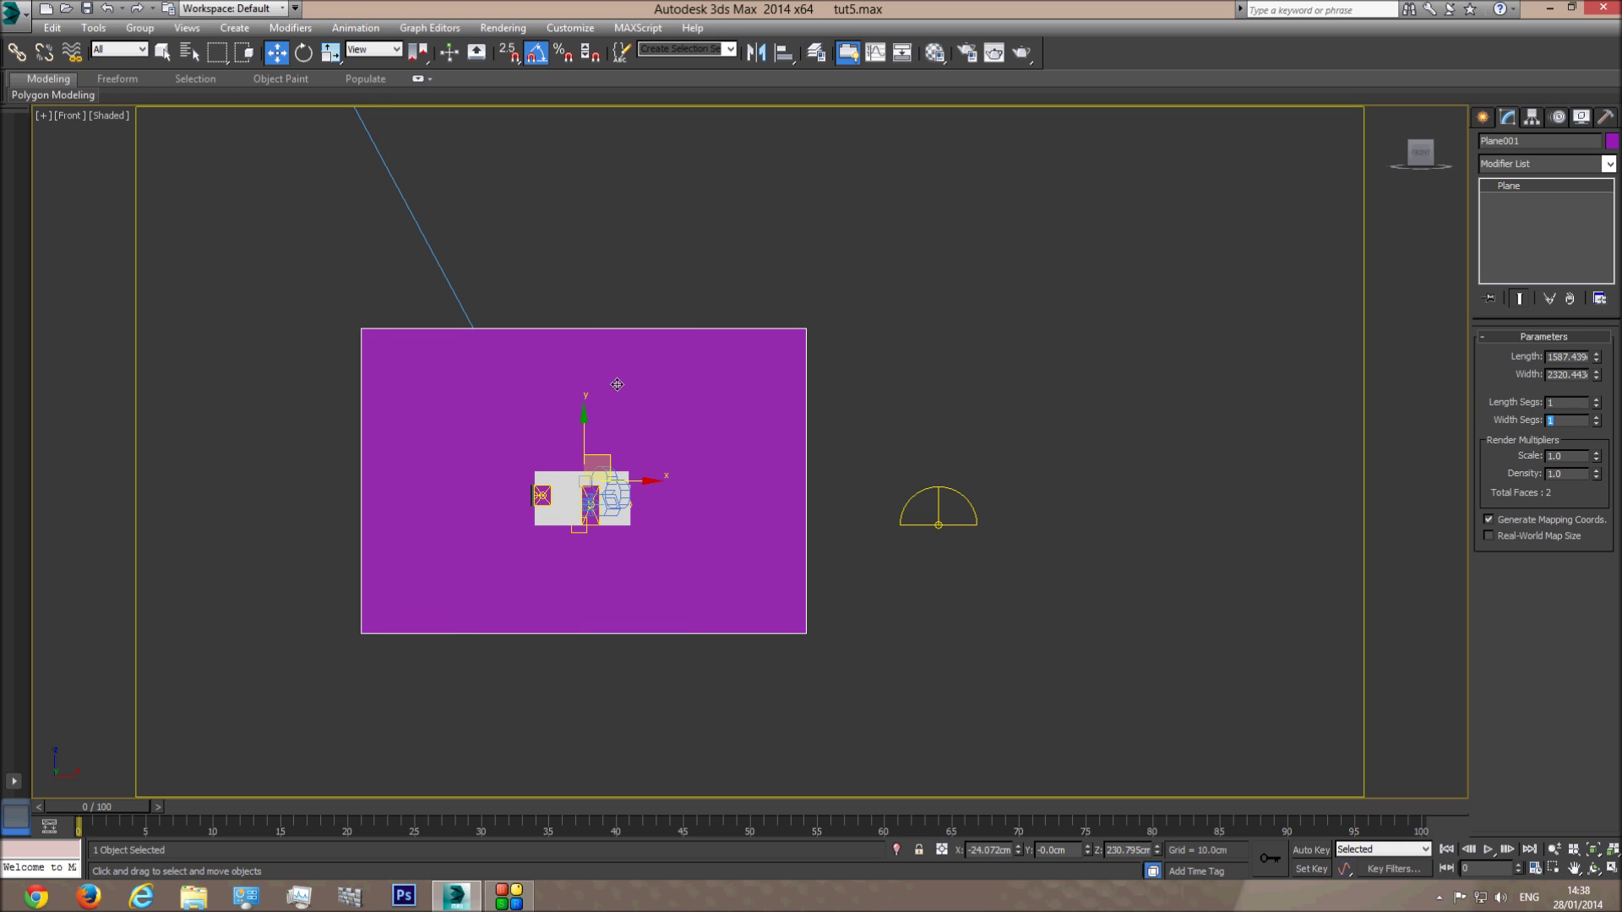
- Move the plane far outside the room beside the sun in the Top view and rotate it 35 degrees about Z
key("t")
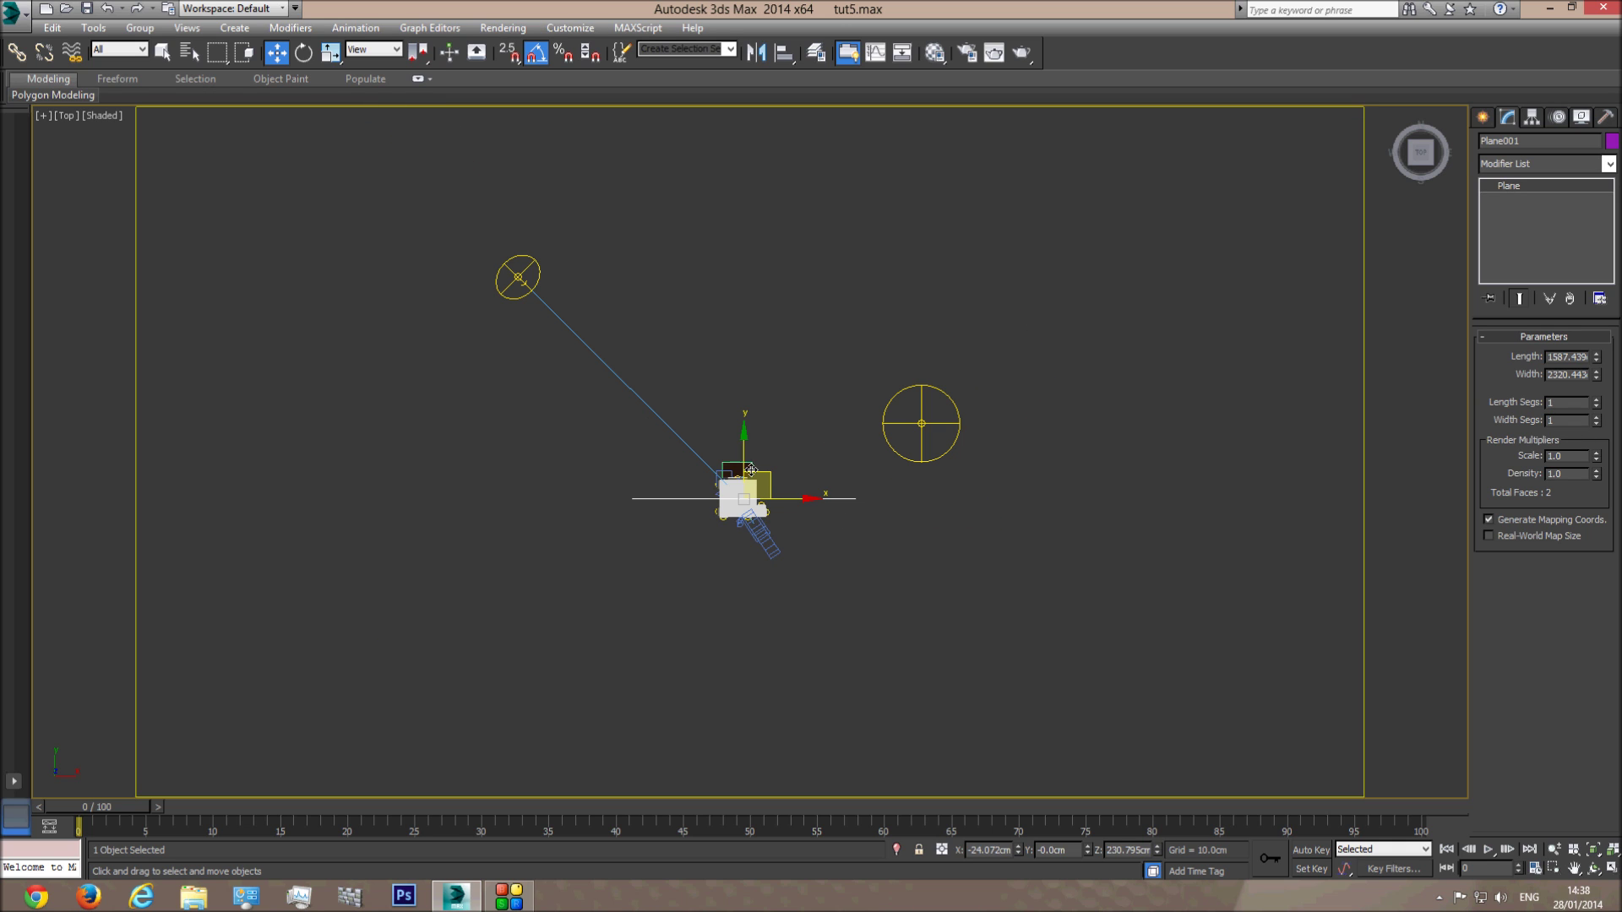
left_click_drag(767, 474, 550, 203)
left_click(303, 53)
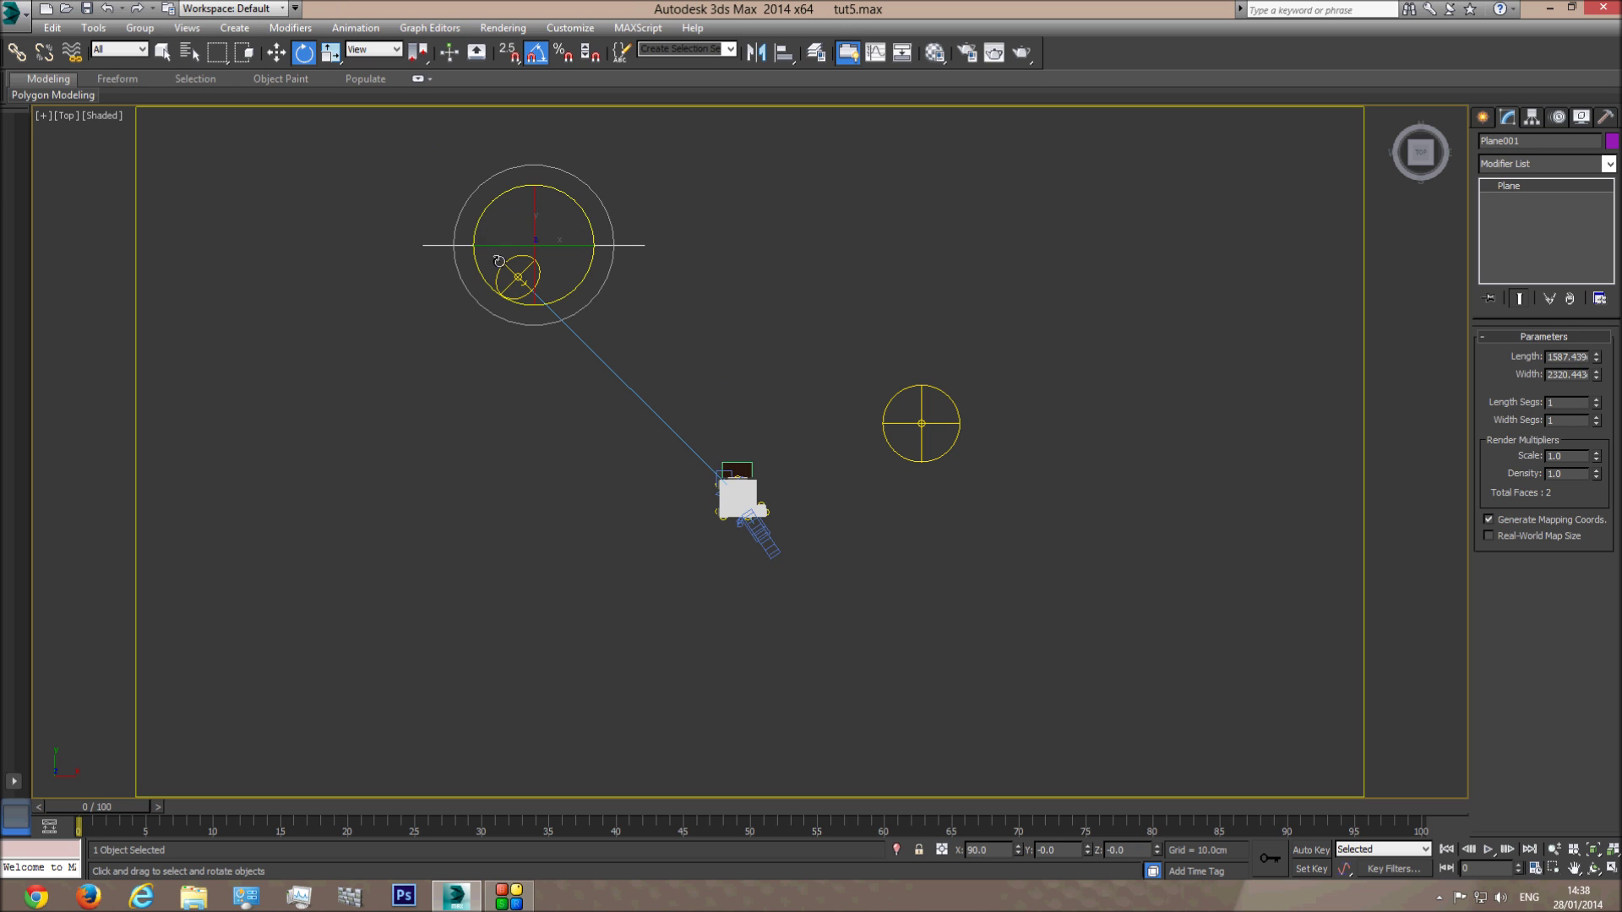
left_click_drag(603, 261, 605, 230)
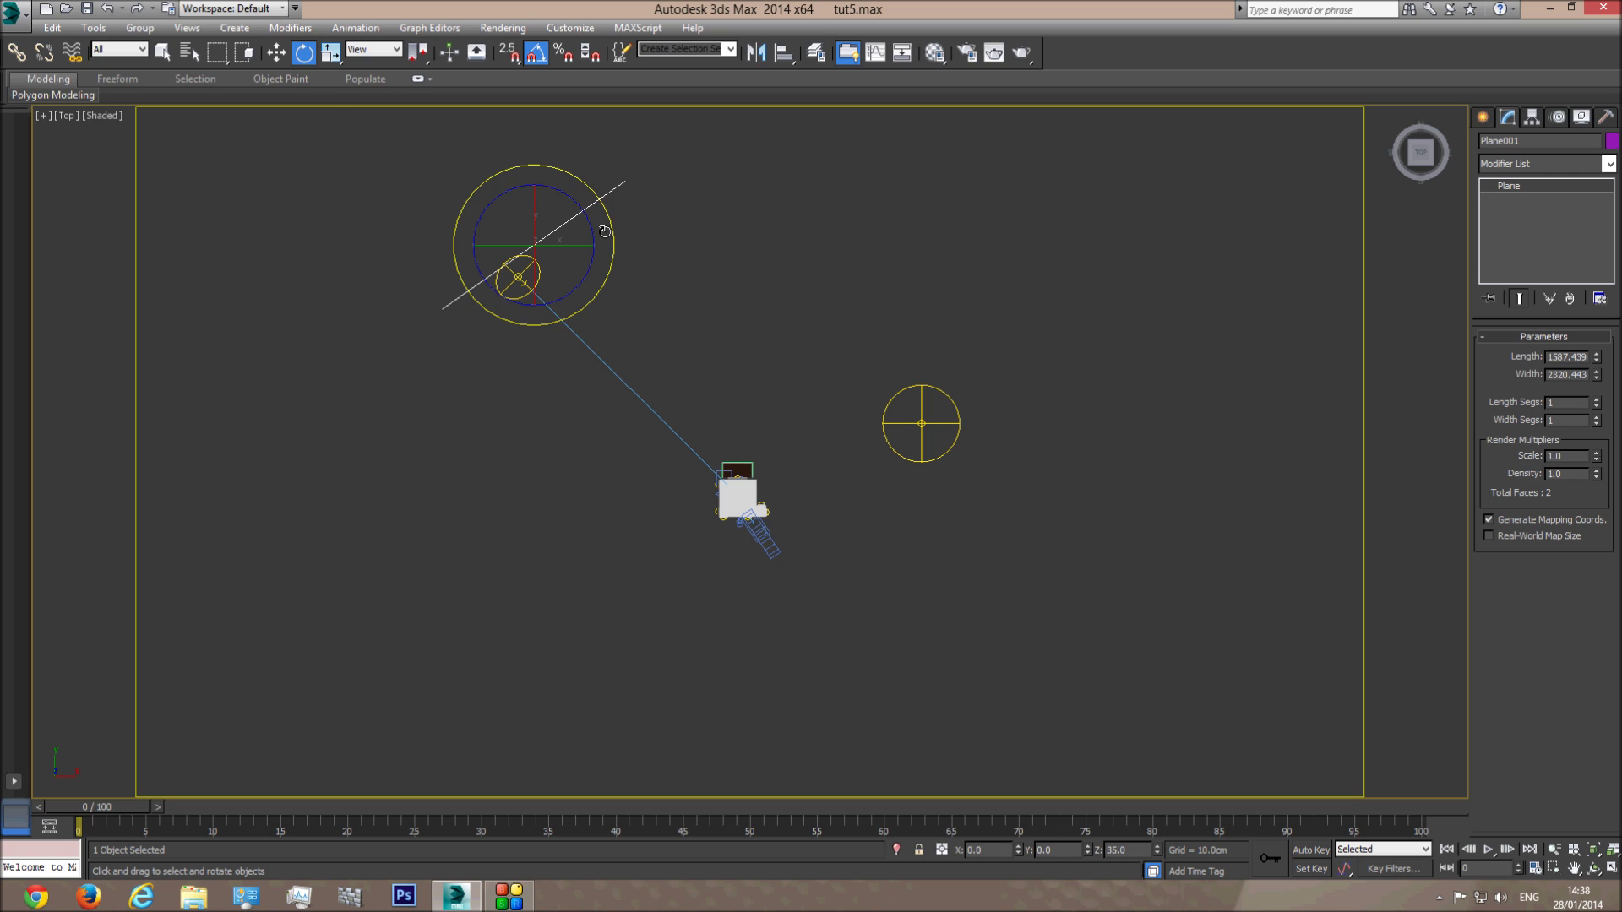
- Adjust the plane's position so it stands just behind the sun light, and rename it Background
left_click(276, 52)
left_click_drag(537, 240, 503, 231)
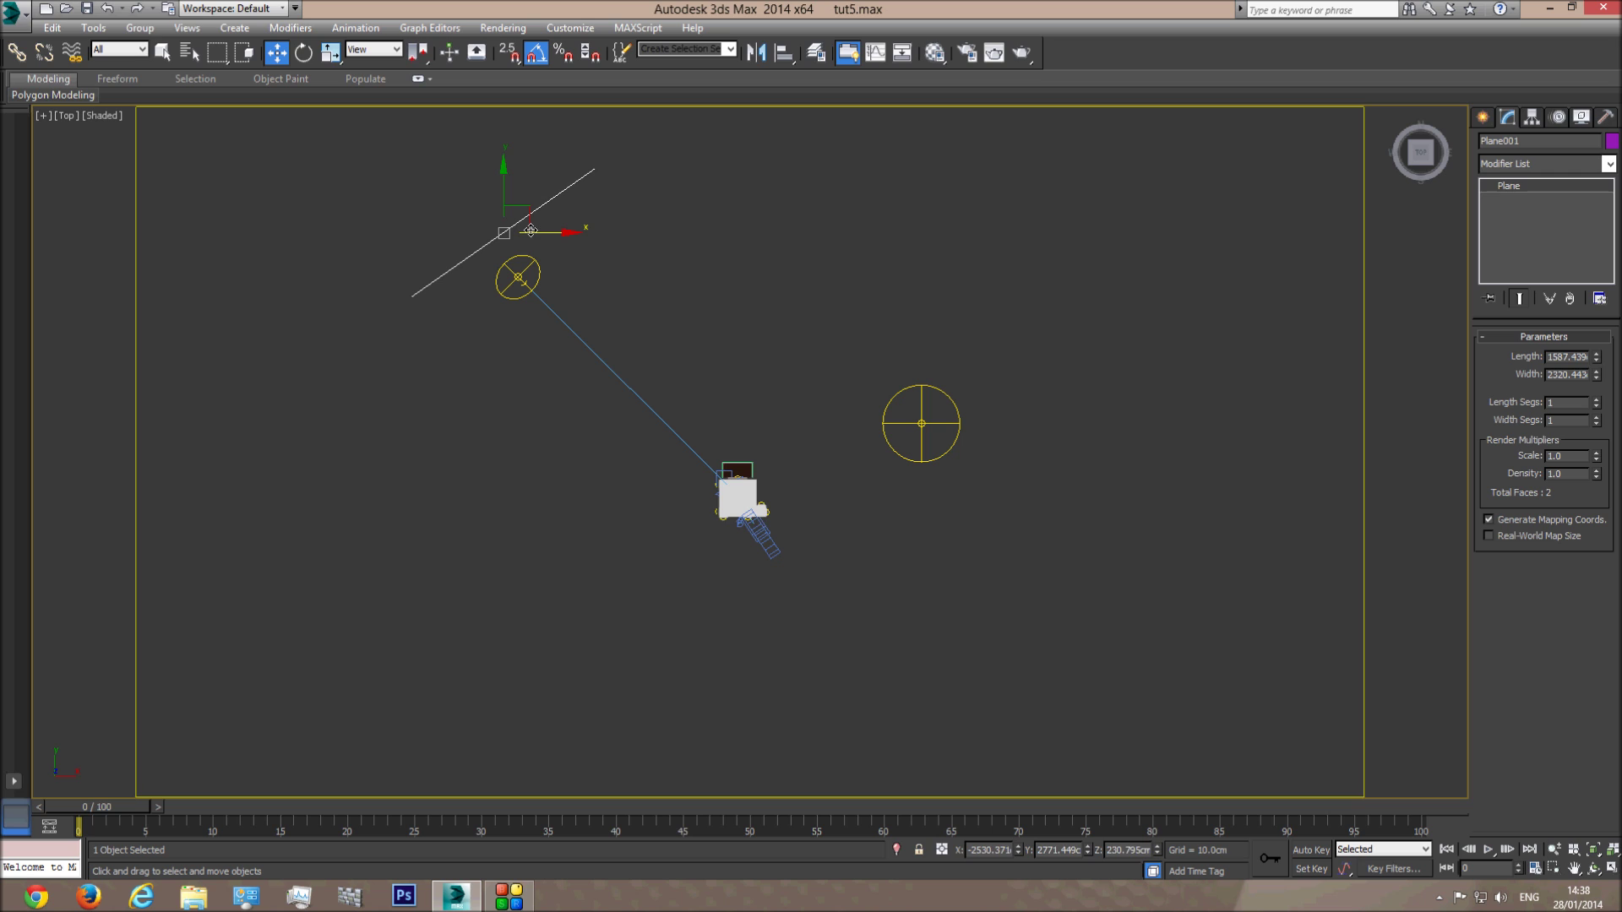
left_click_drag(530, 222, 530, 228)
type("Background")
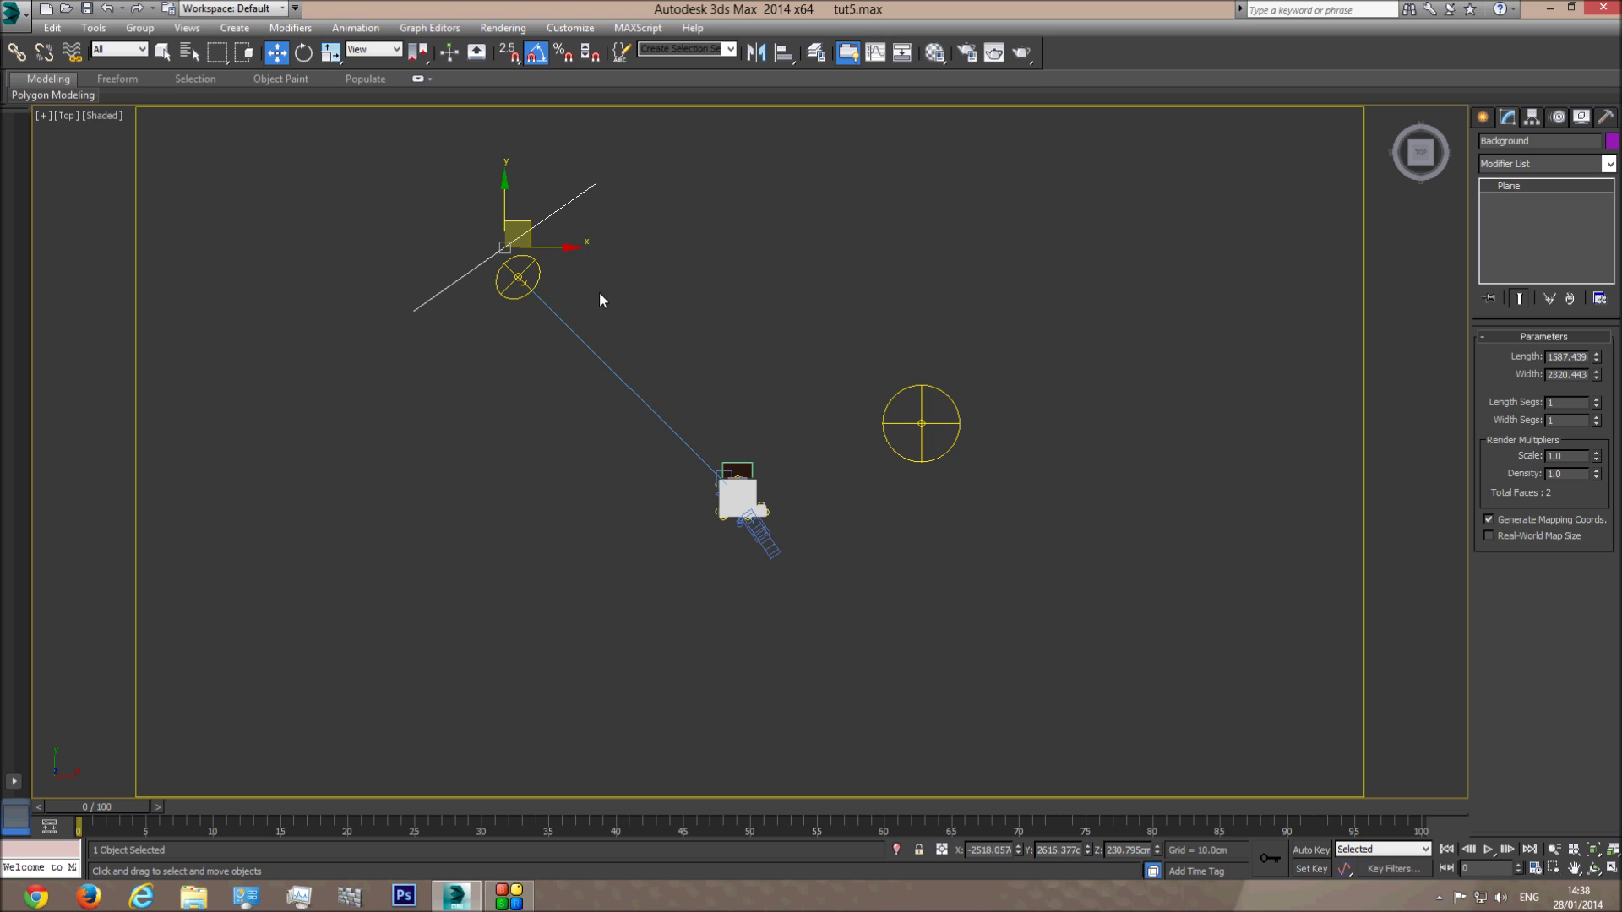
left_click(649, 323)
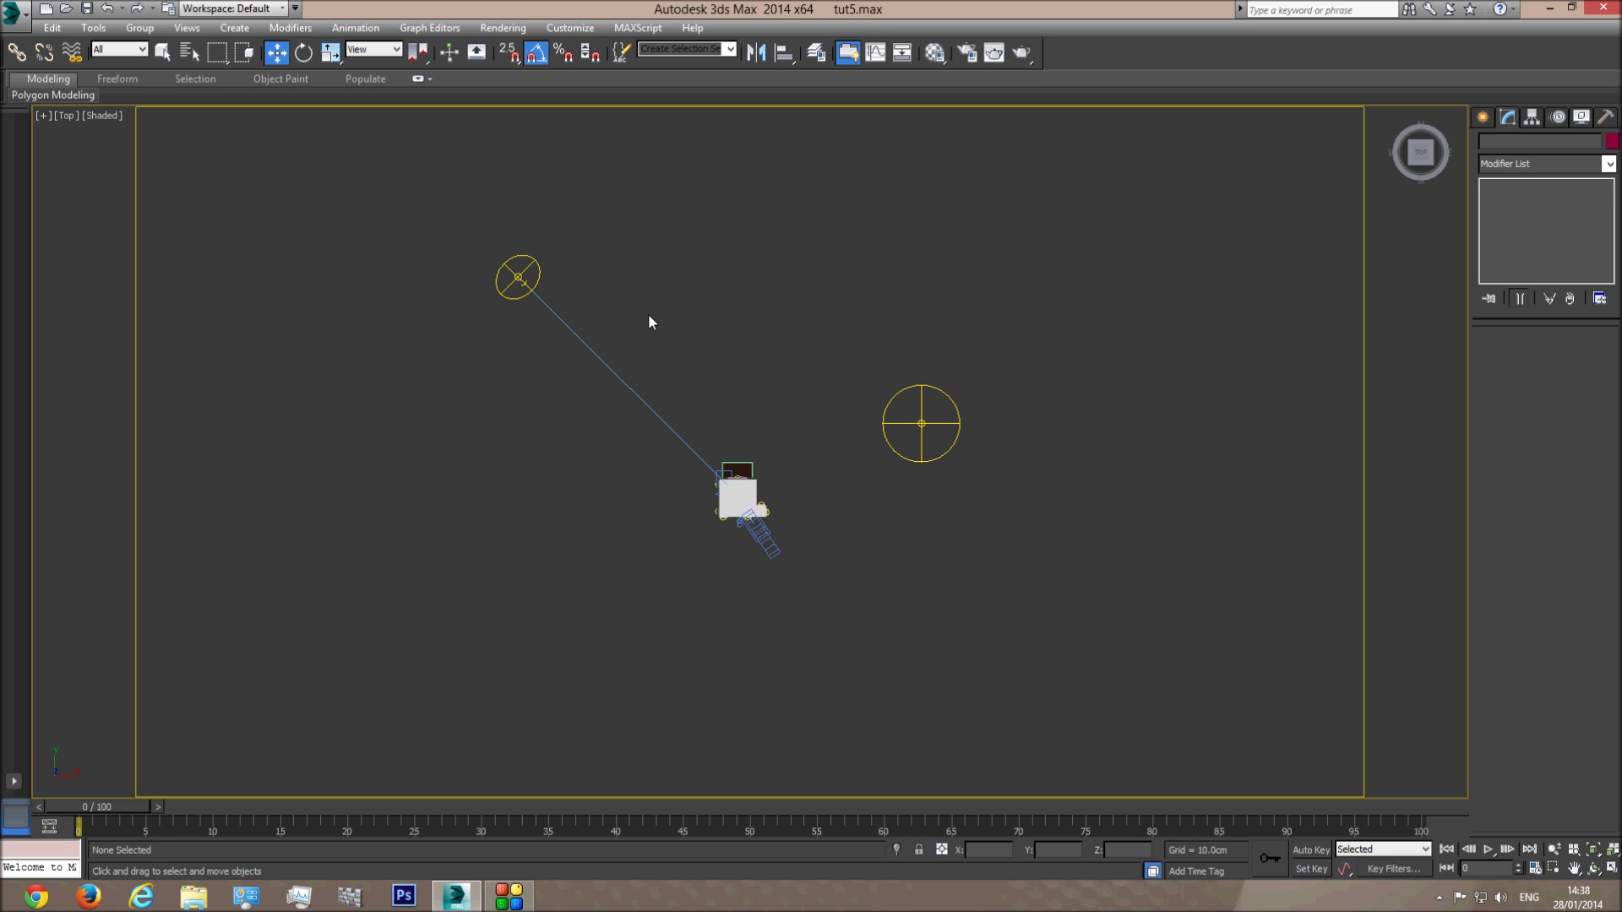
- Set the camera's far clipping distance to 4000 cm so its range reaches past the Background plane
key("c")
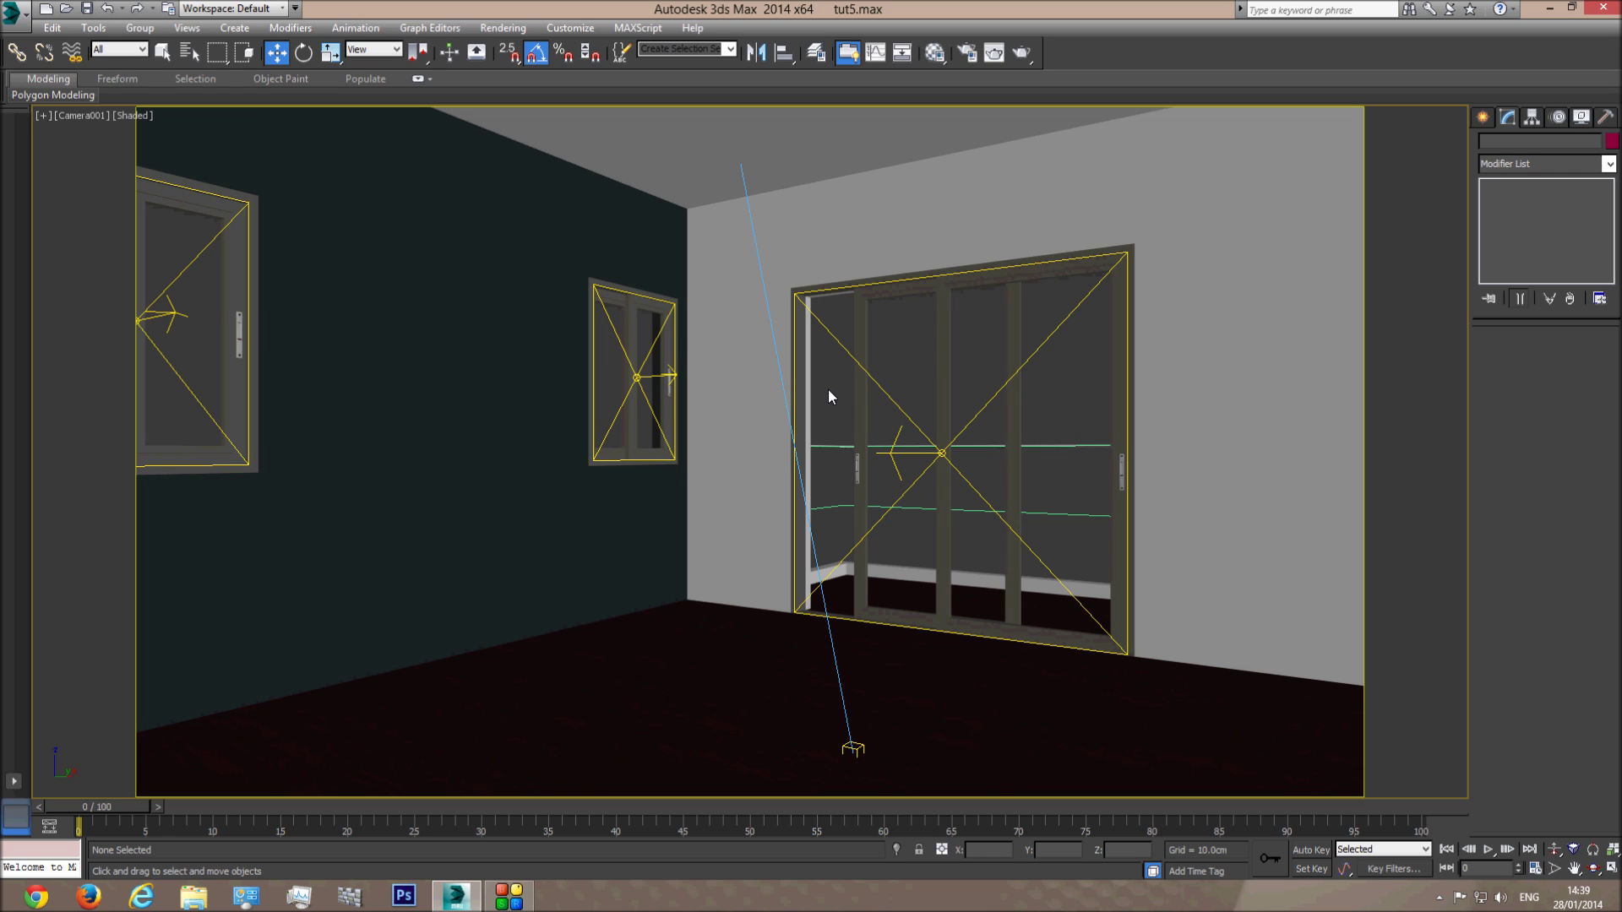
key("t")
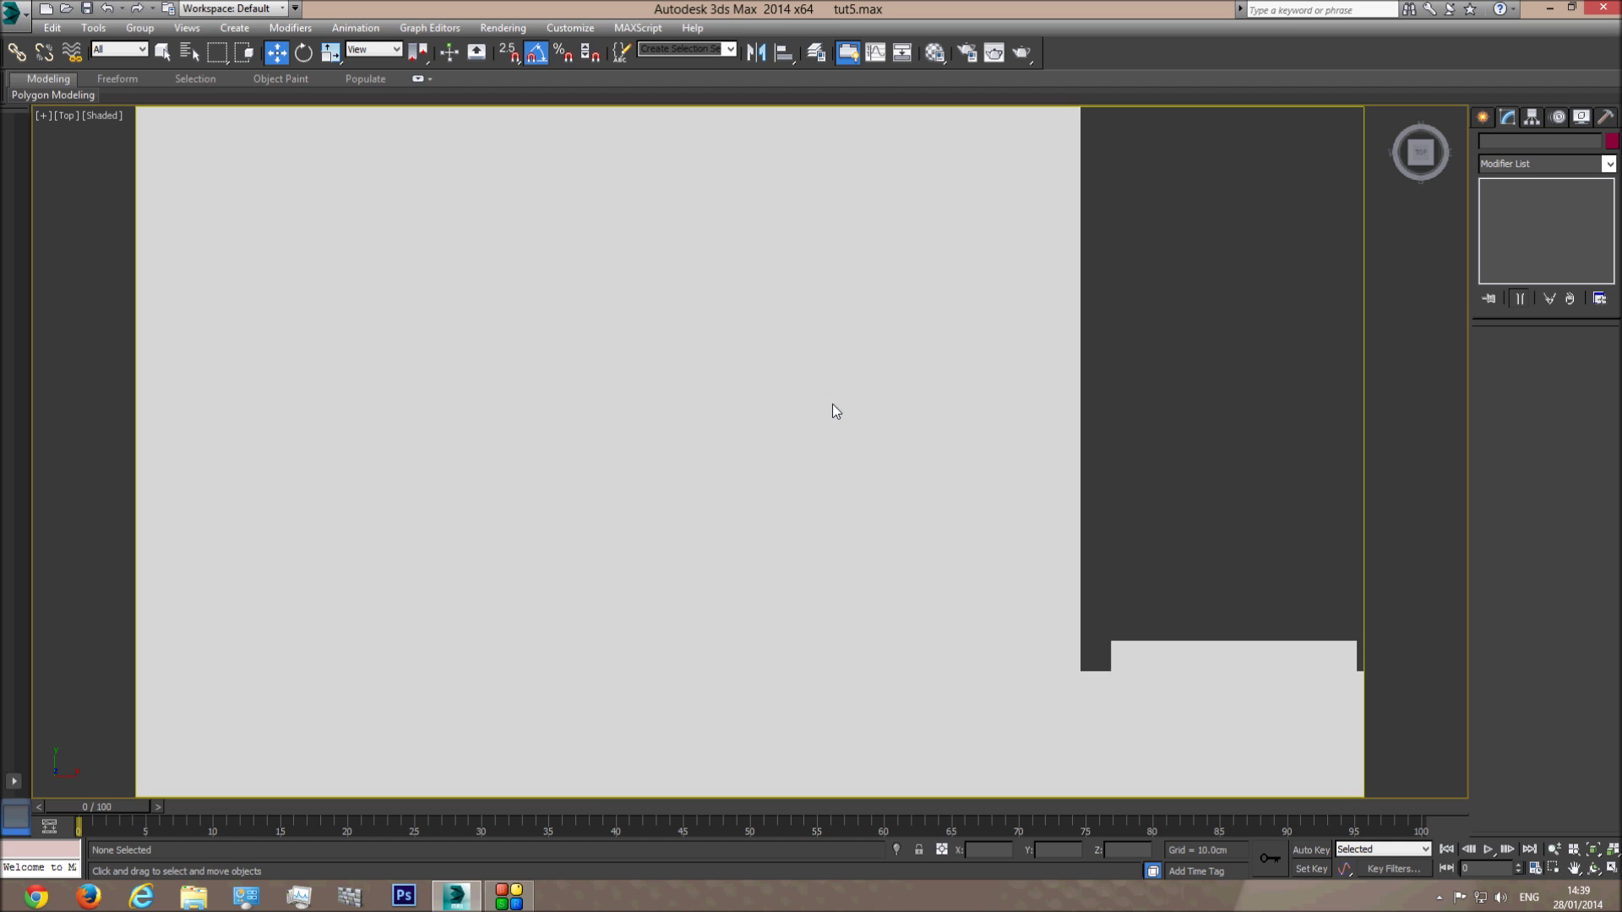
left_click(859, 495)
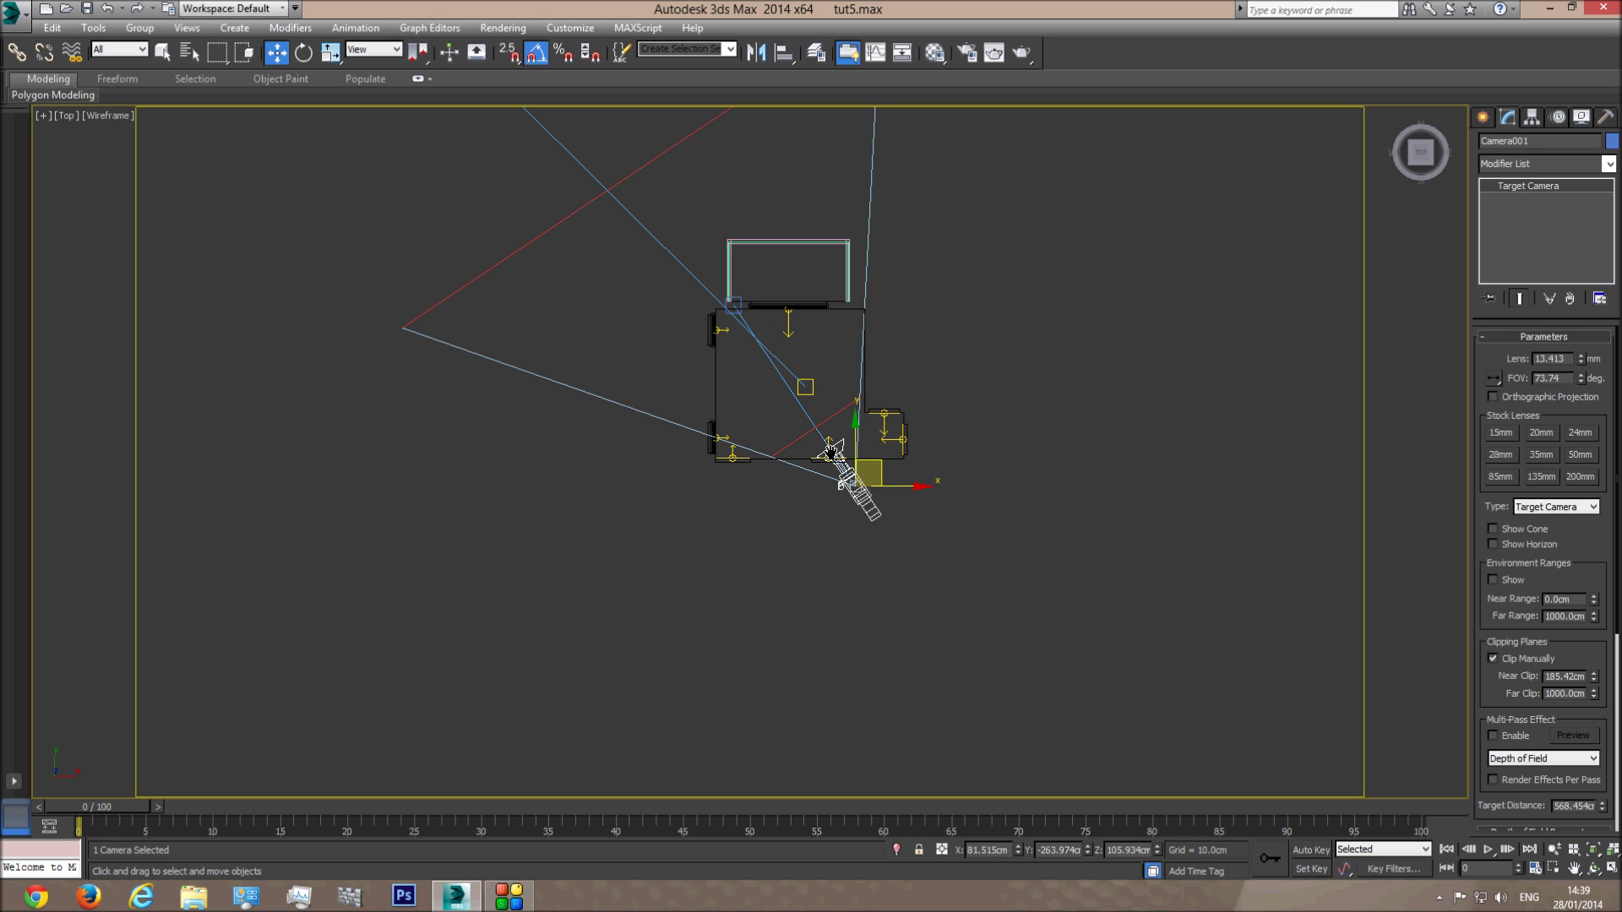
scroll(832, 453, "up", 5)
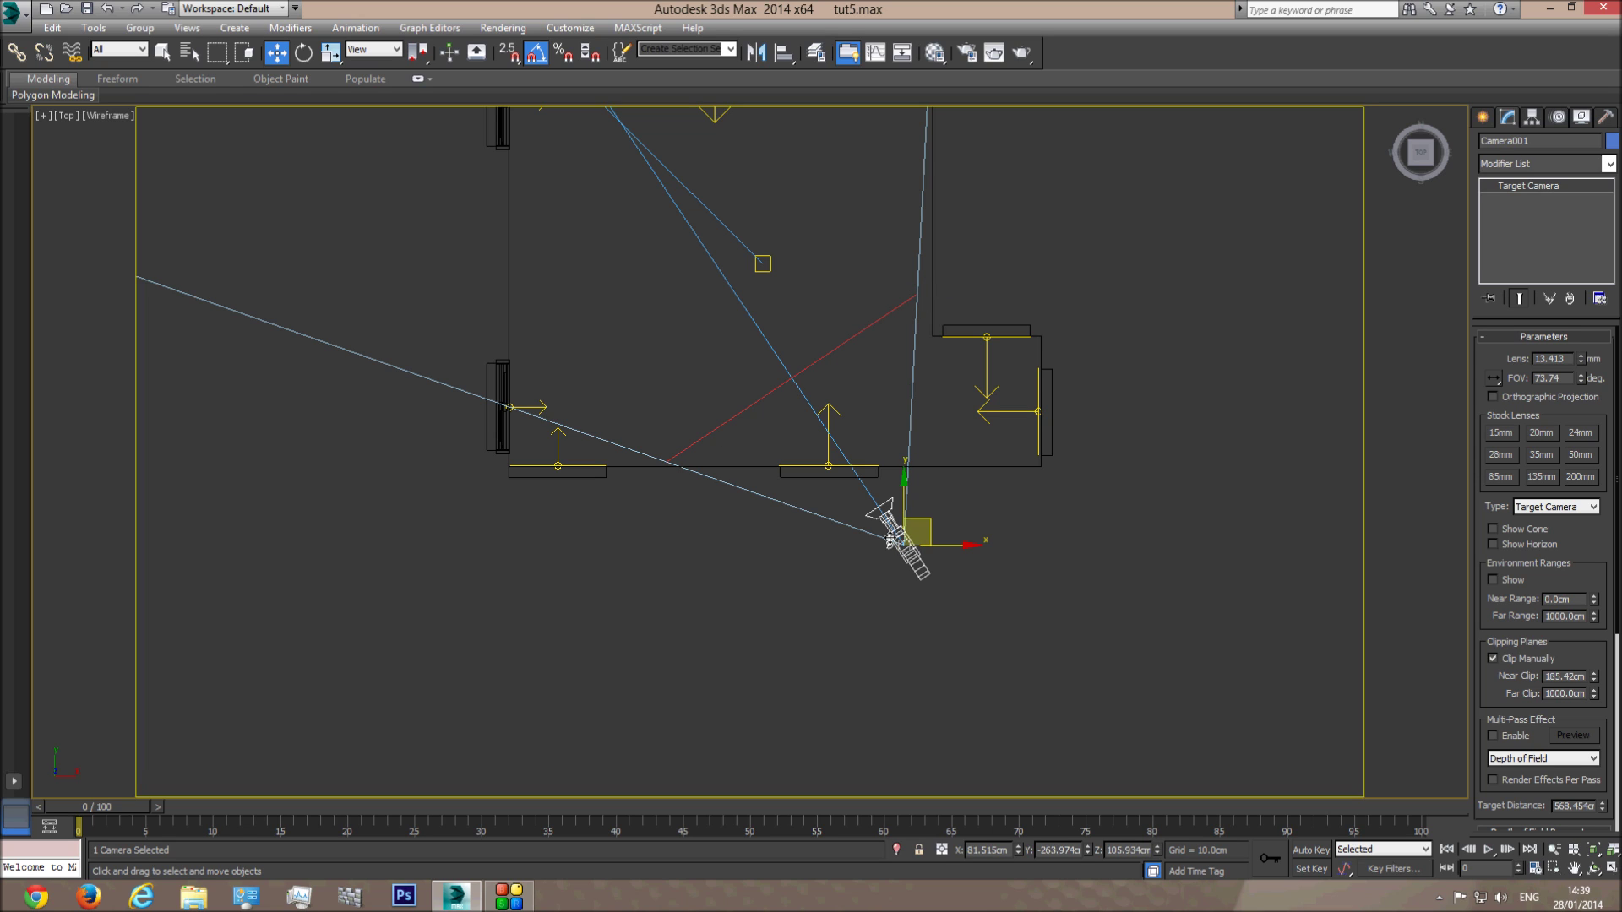
middle_click_drag(829, 490, 831, 492)
scroll(871, 486, "down", 4)
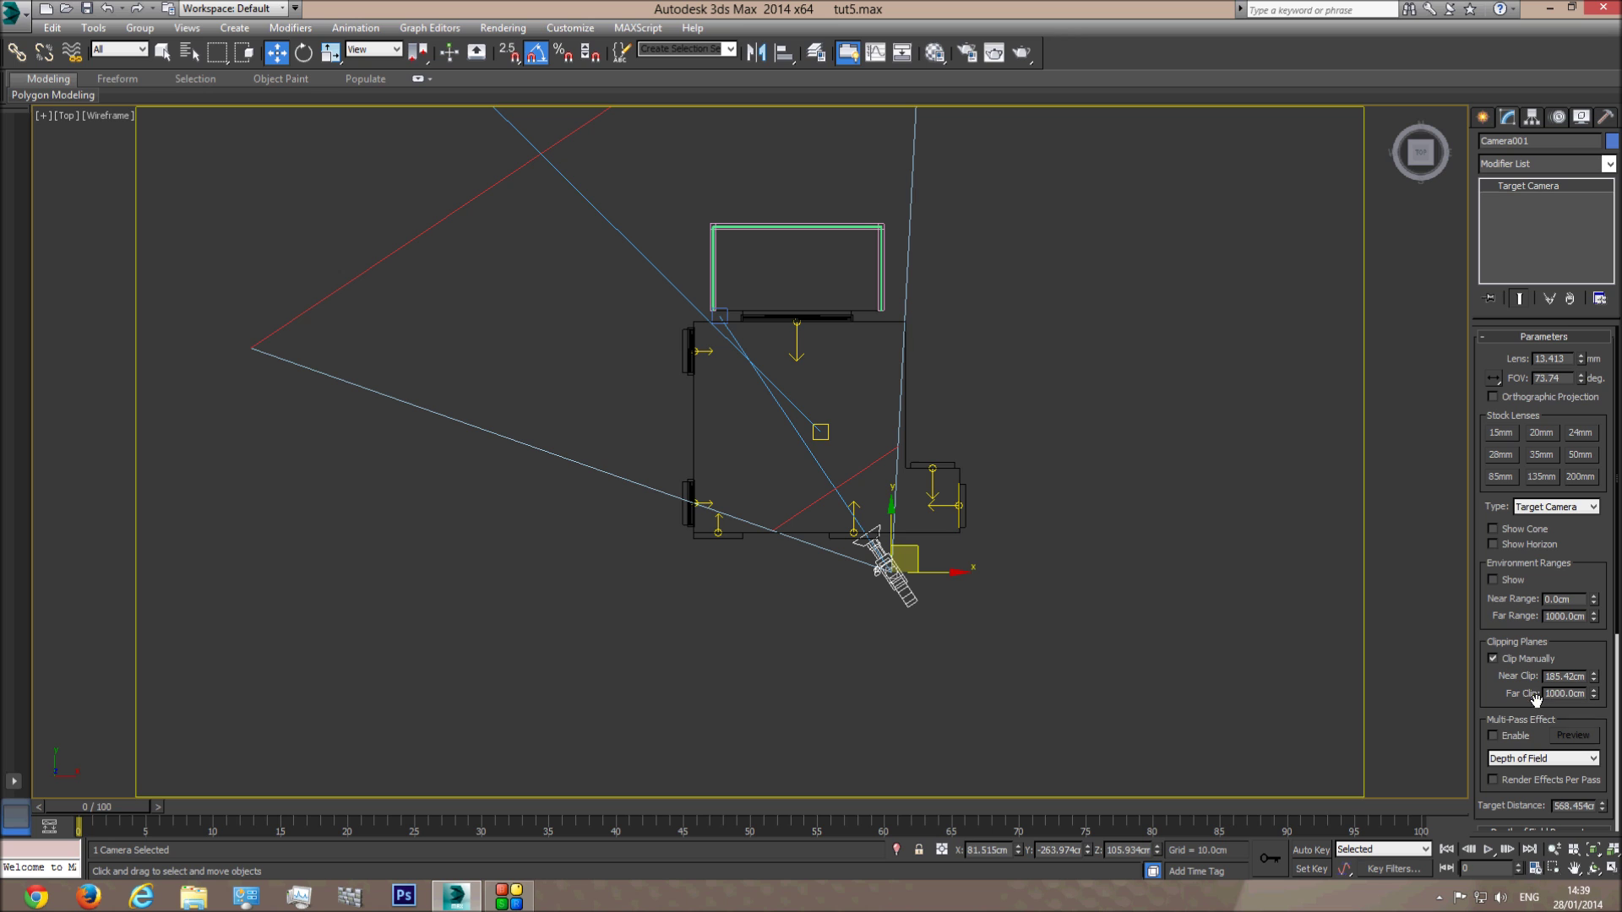
scroll(785, 304, "down", 2)
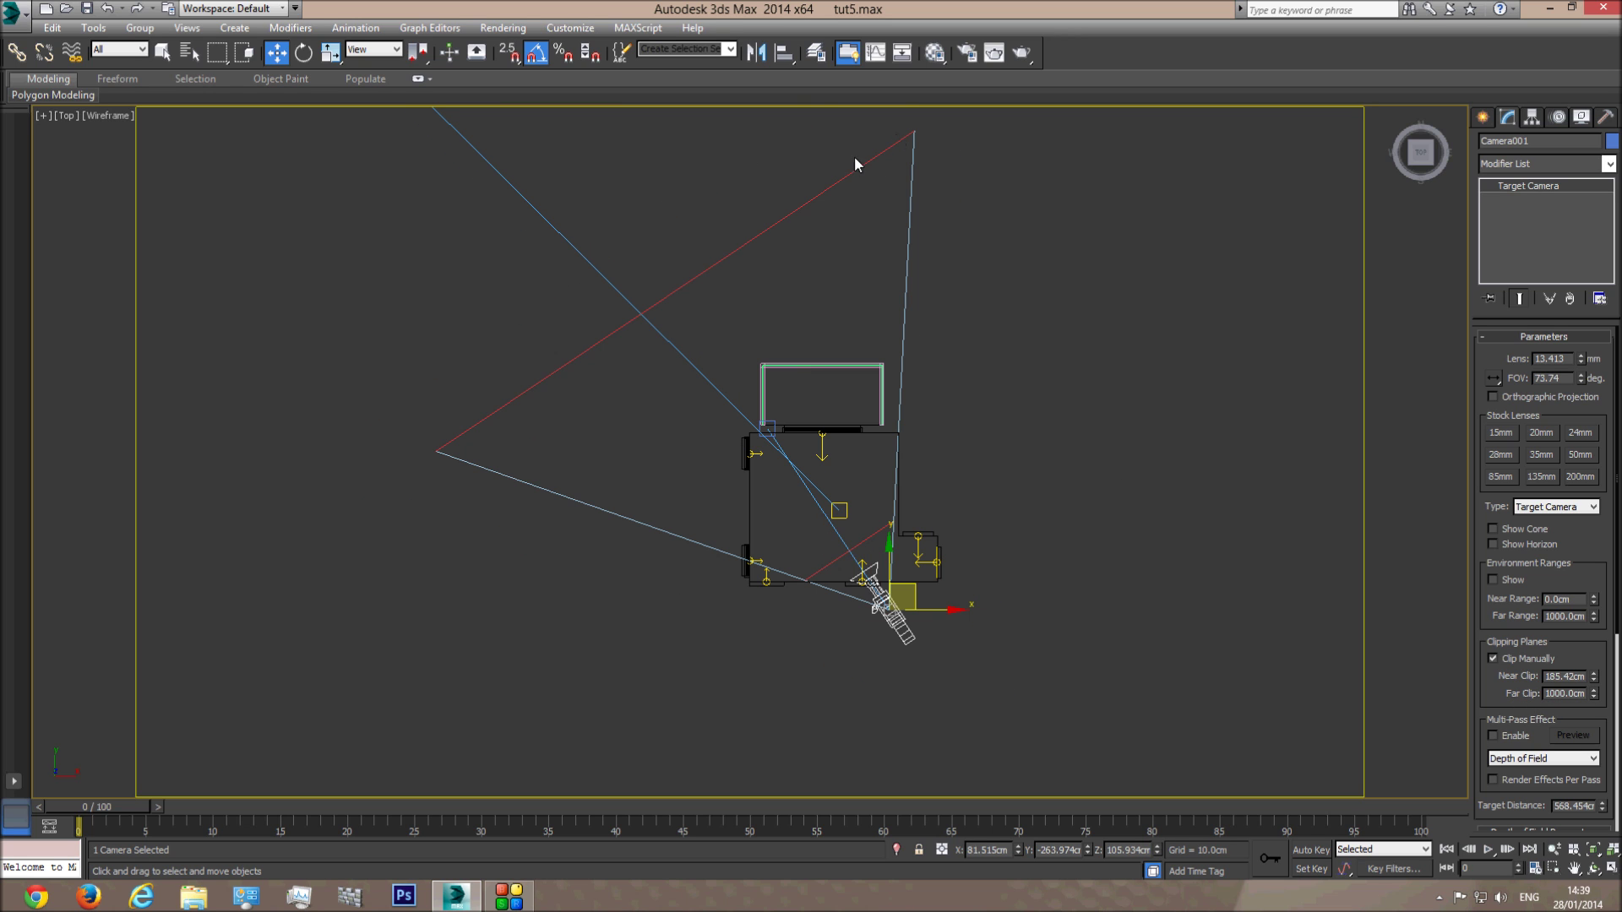
scroll(645, 503, "down", 3)
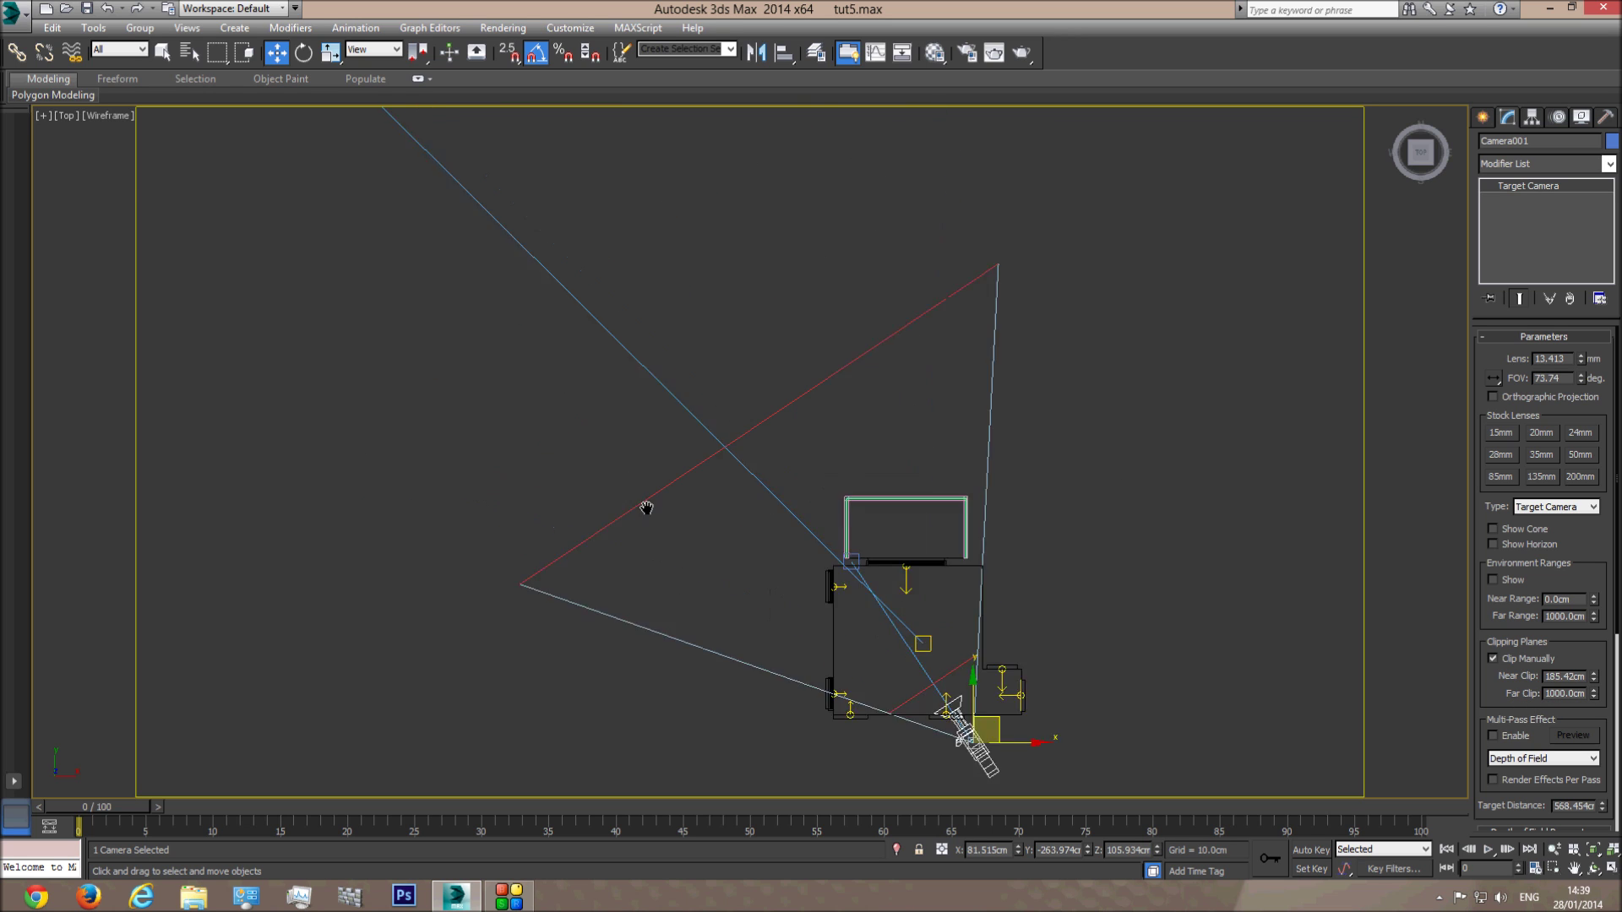
scroll(644, 417, "down", 2)
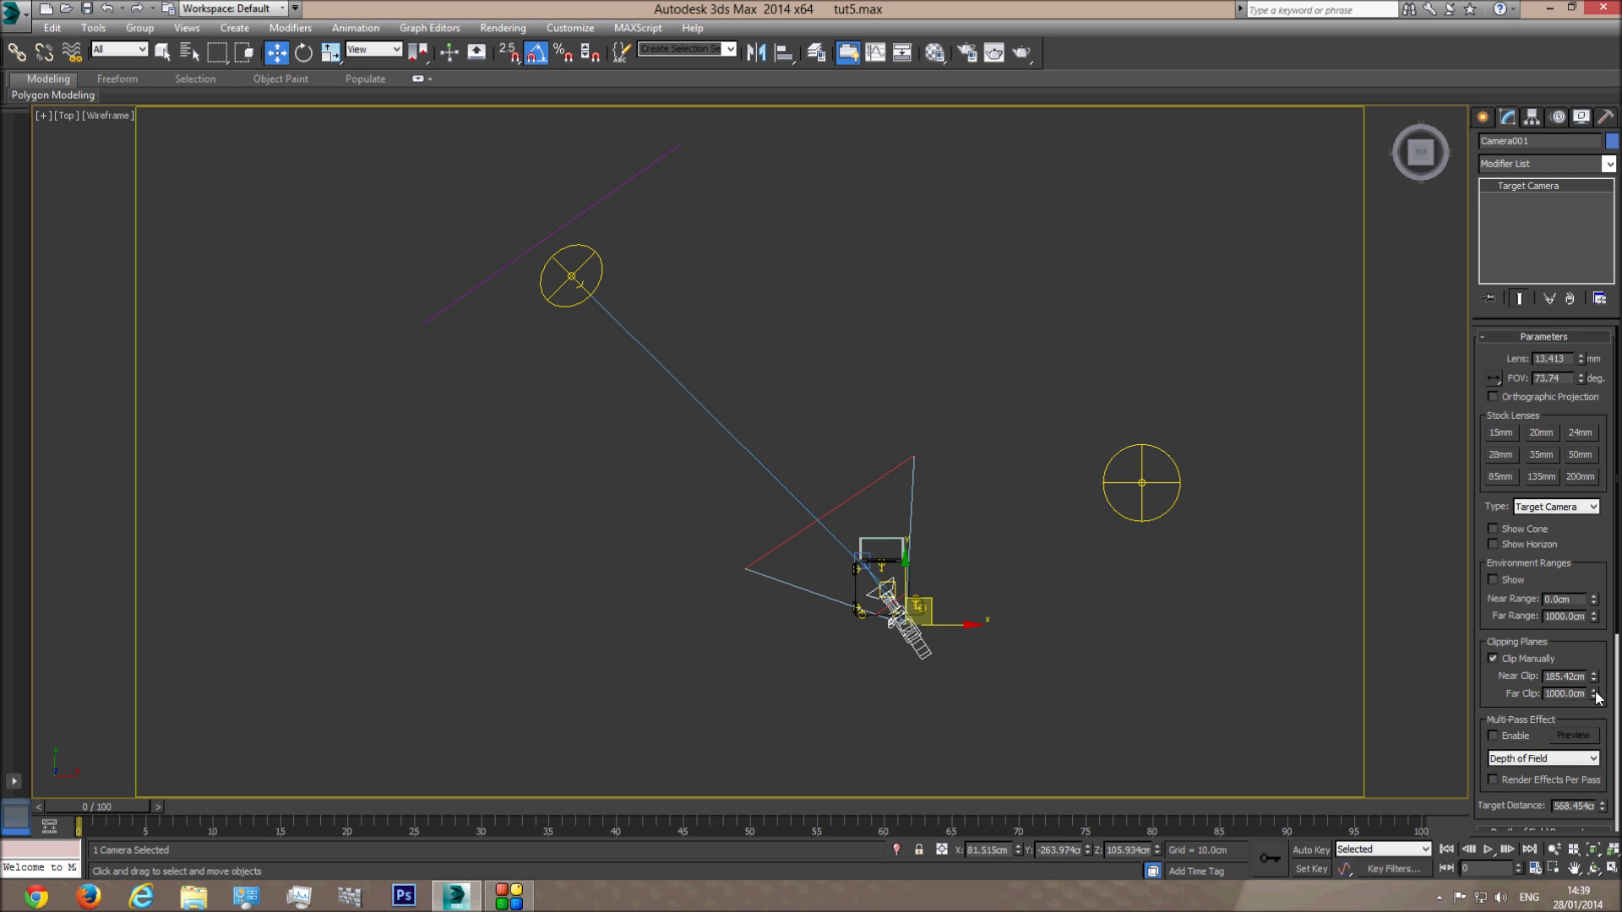
left_click_drag(1594, 695, 1588, 431)
middle_click_drag(716, 226, 695, 286)
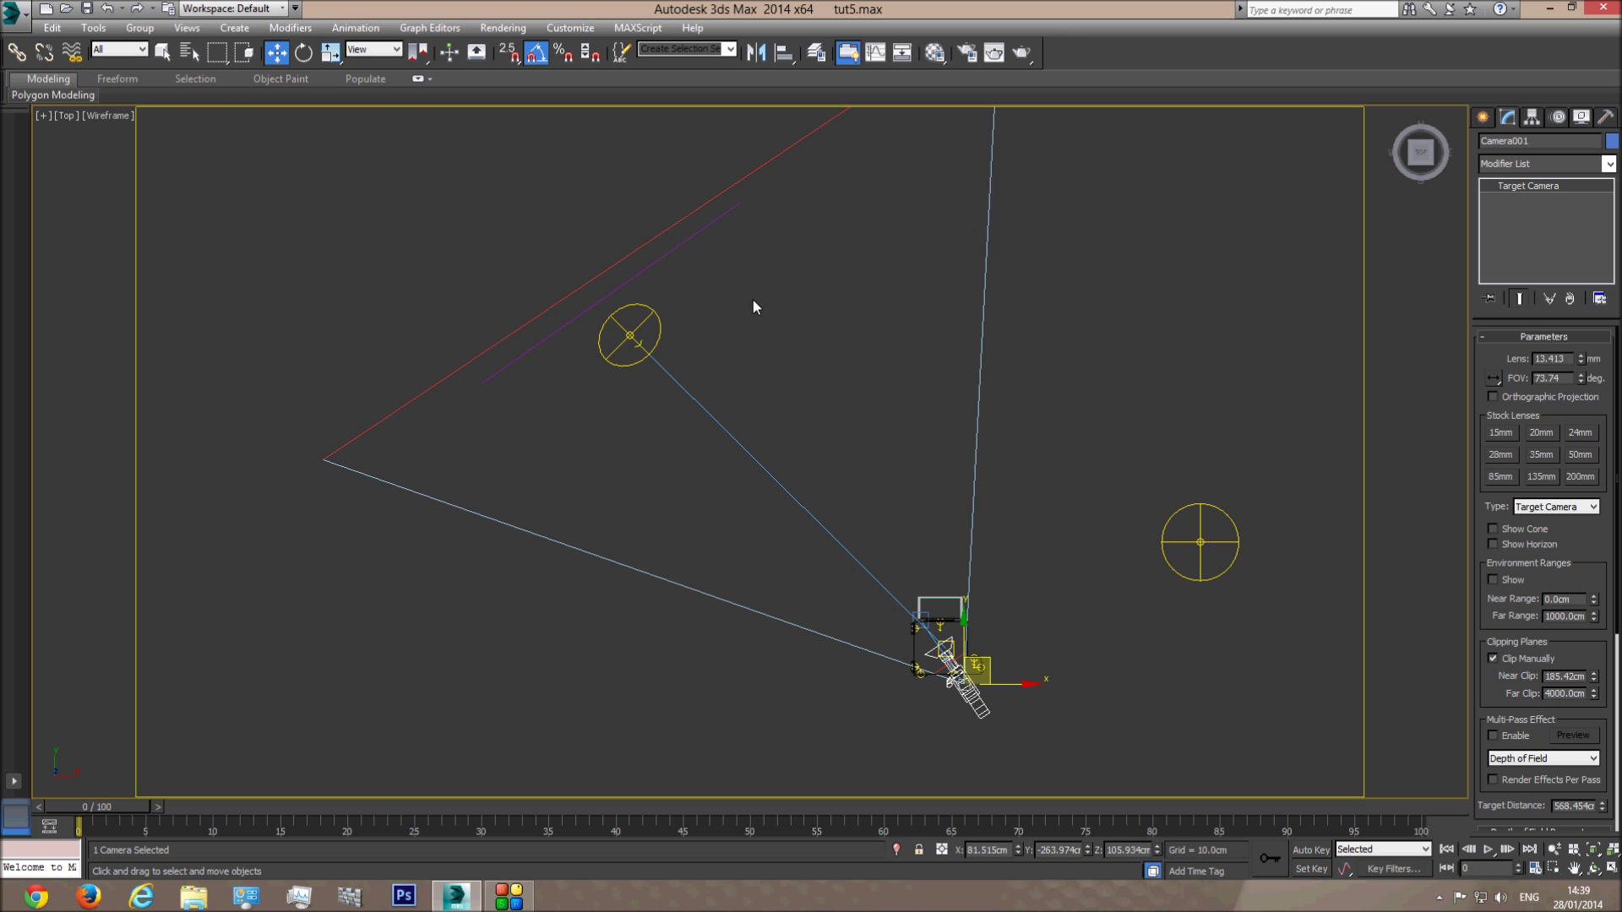
- Enlarge the Background plane to about 4618 cm wide and 2286 cm long so it fills the windows in the shaded camera view
left_click(776, 305)
key("c")
key("F3")
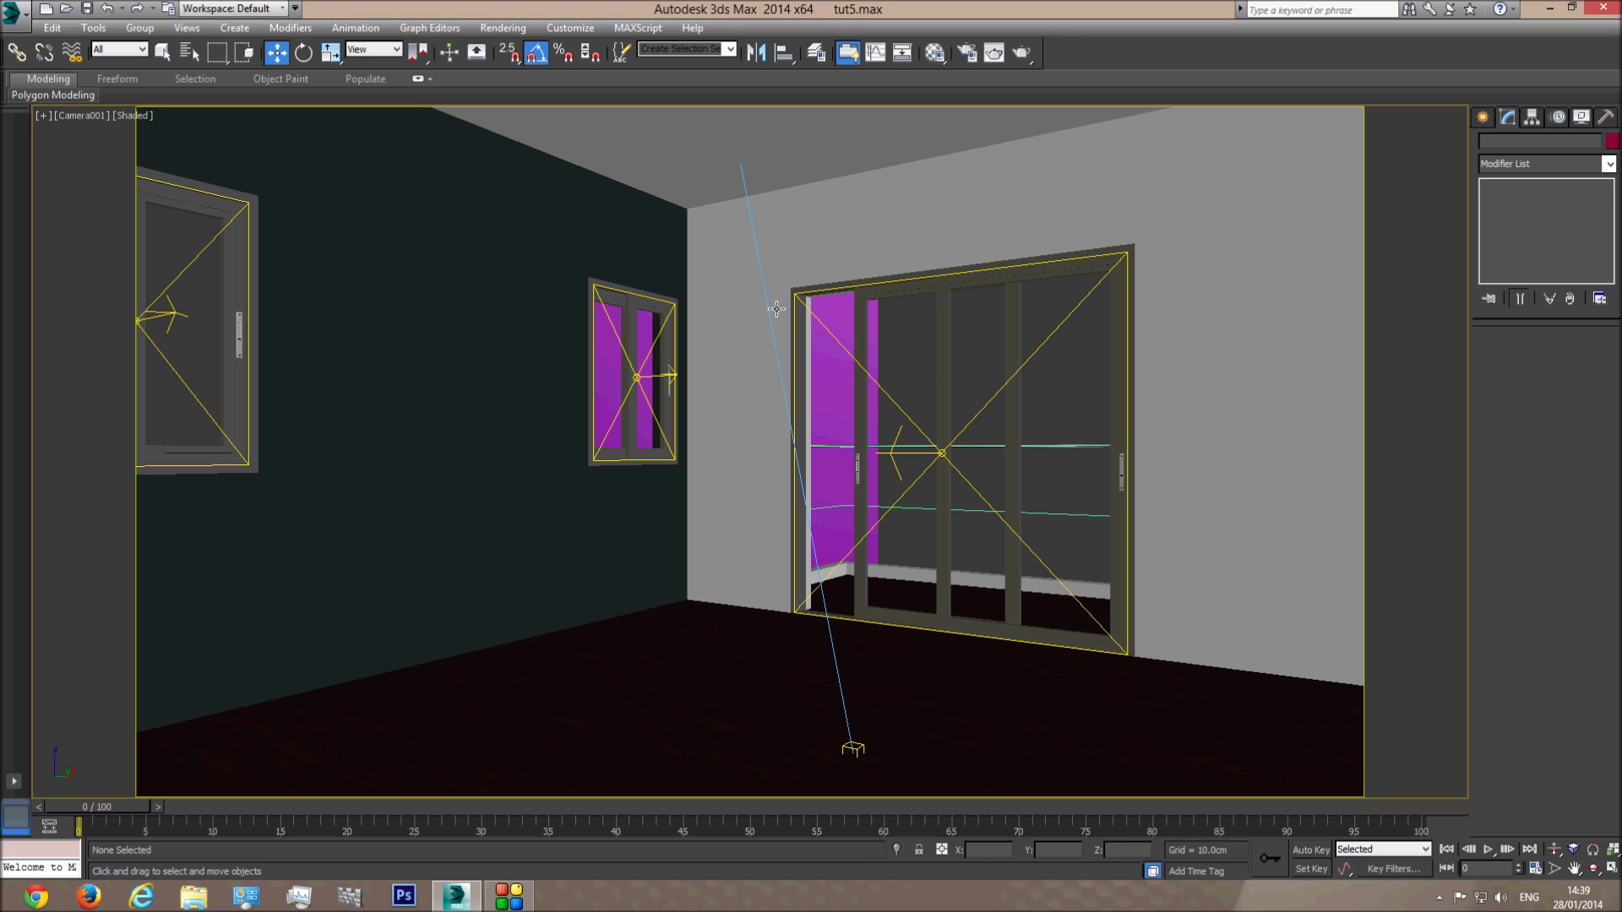
left_click(821, 389)
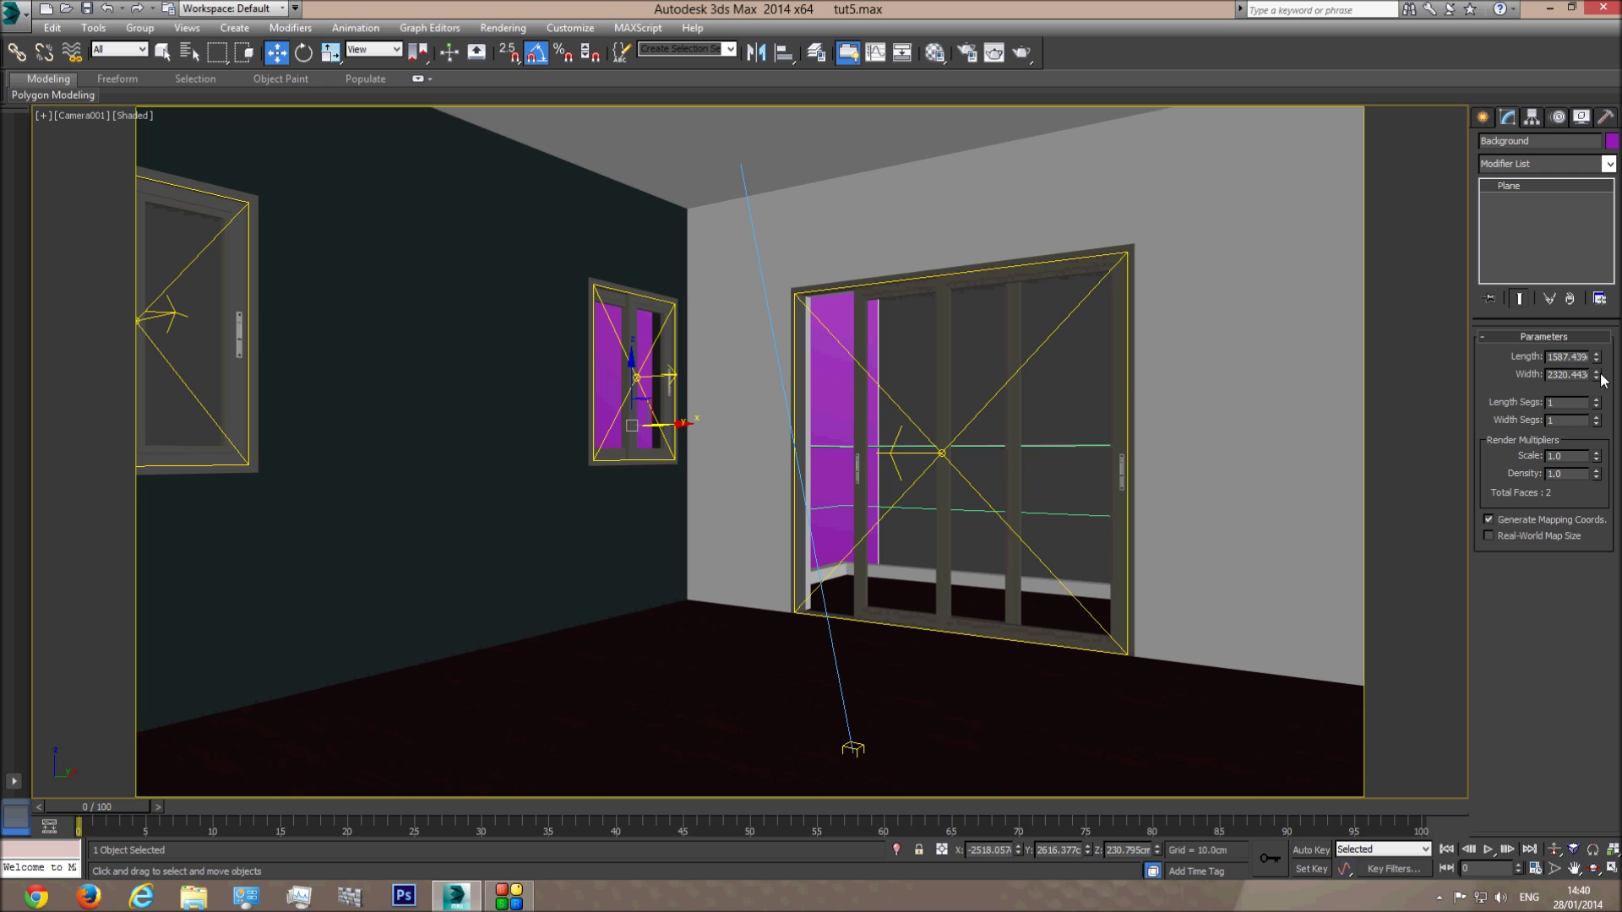
left_click_drag(1599, 378, 1596, 287)
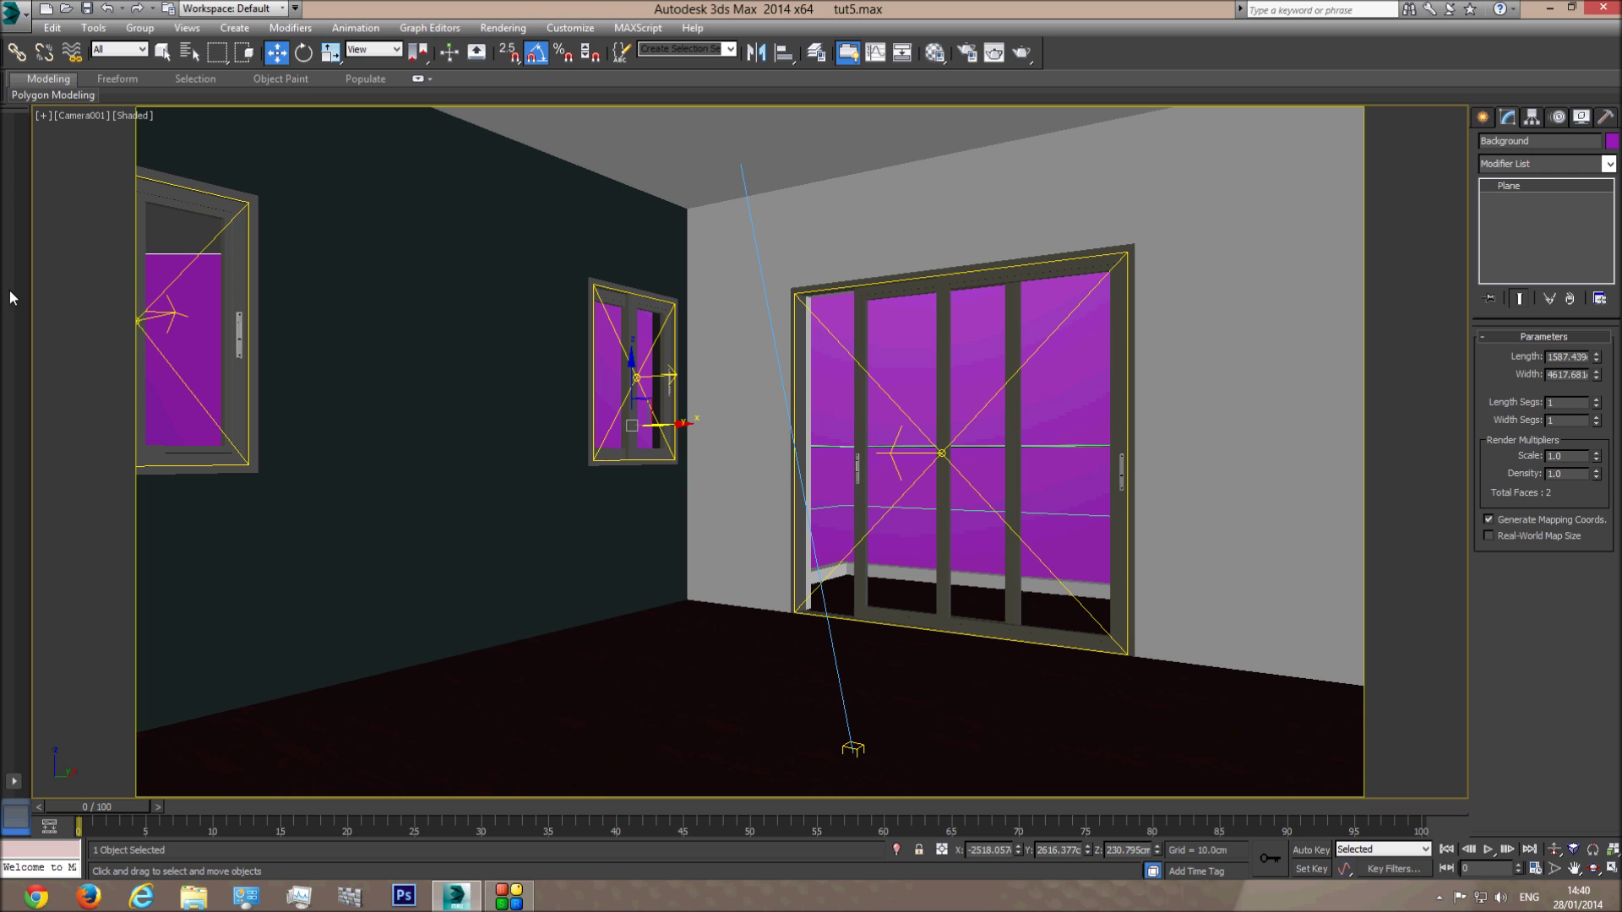
left_click_drag(1596, 357, 1597, 318)
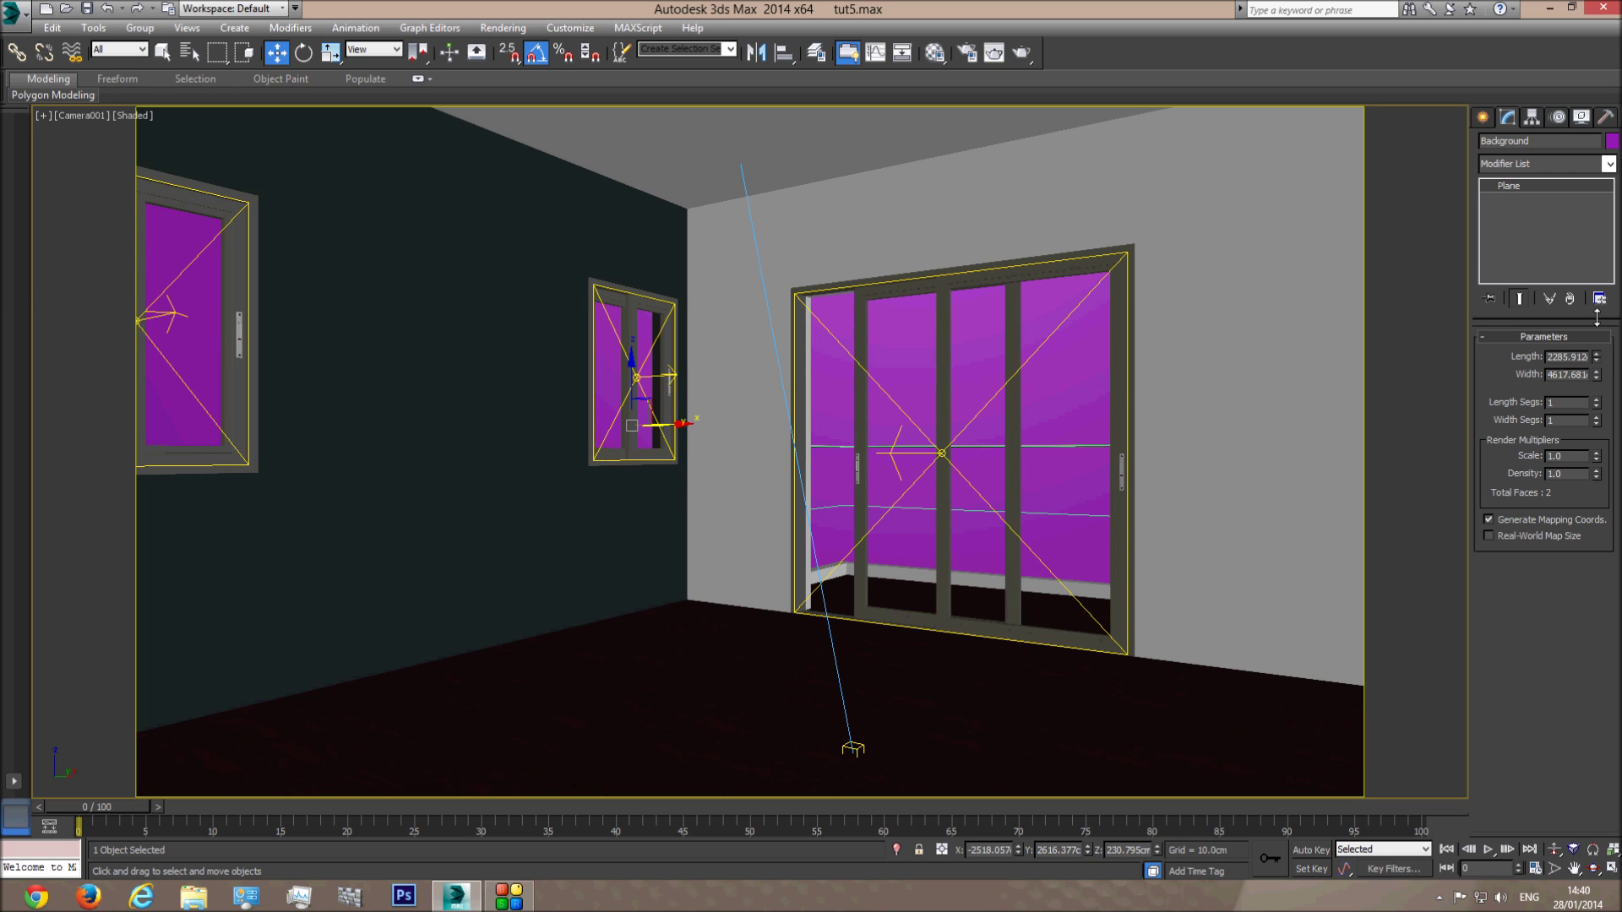
- Undo the trial moves of the Background plane in the Perspective view
key("t")
key("p")
scroll(681, 387, "down", 5)
scroll(688, 391, "up", 1)
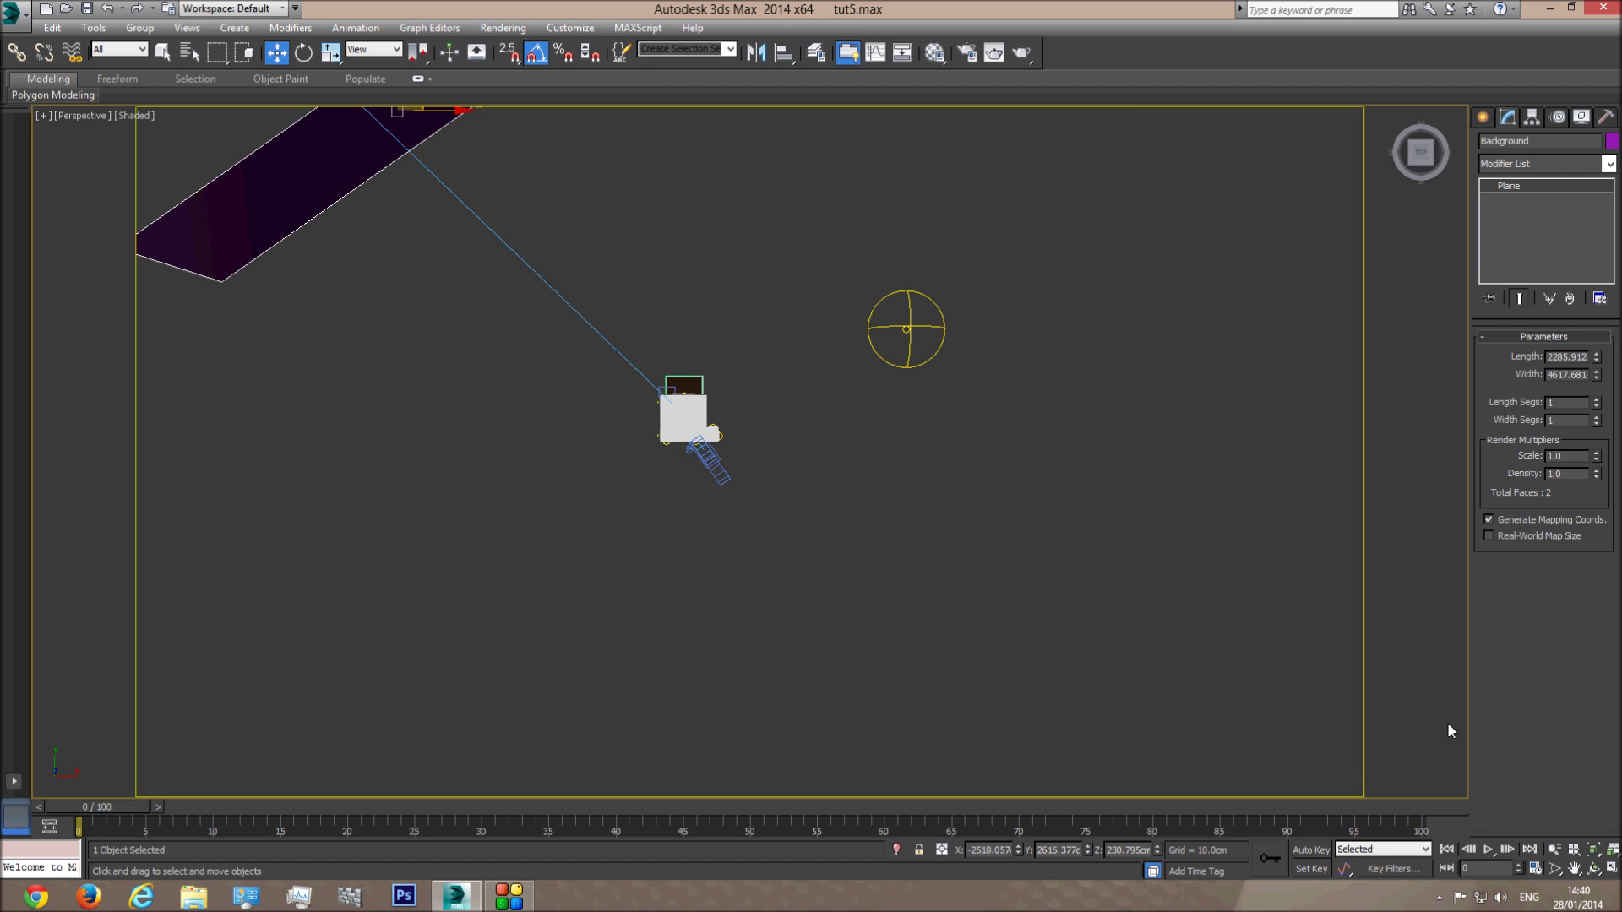
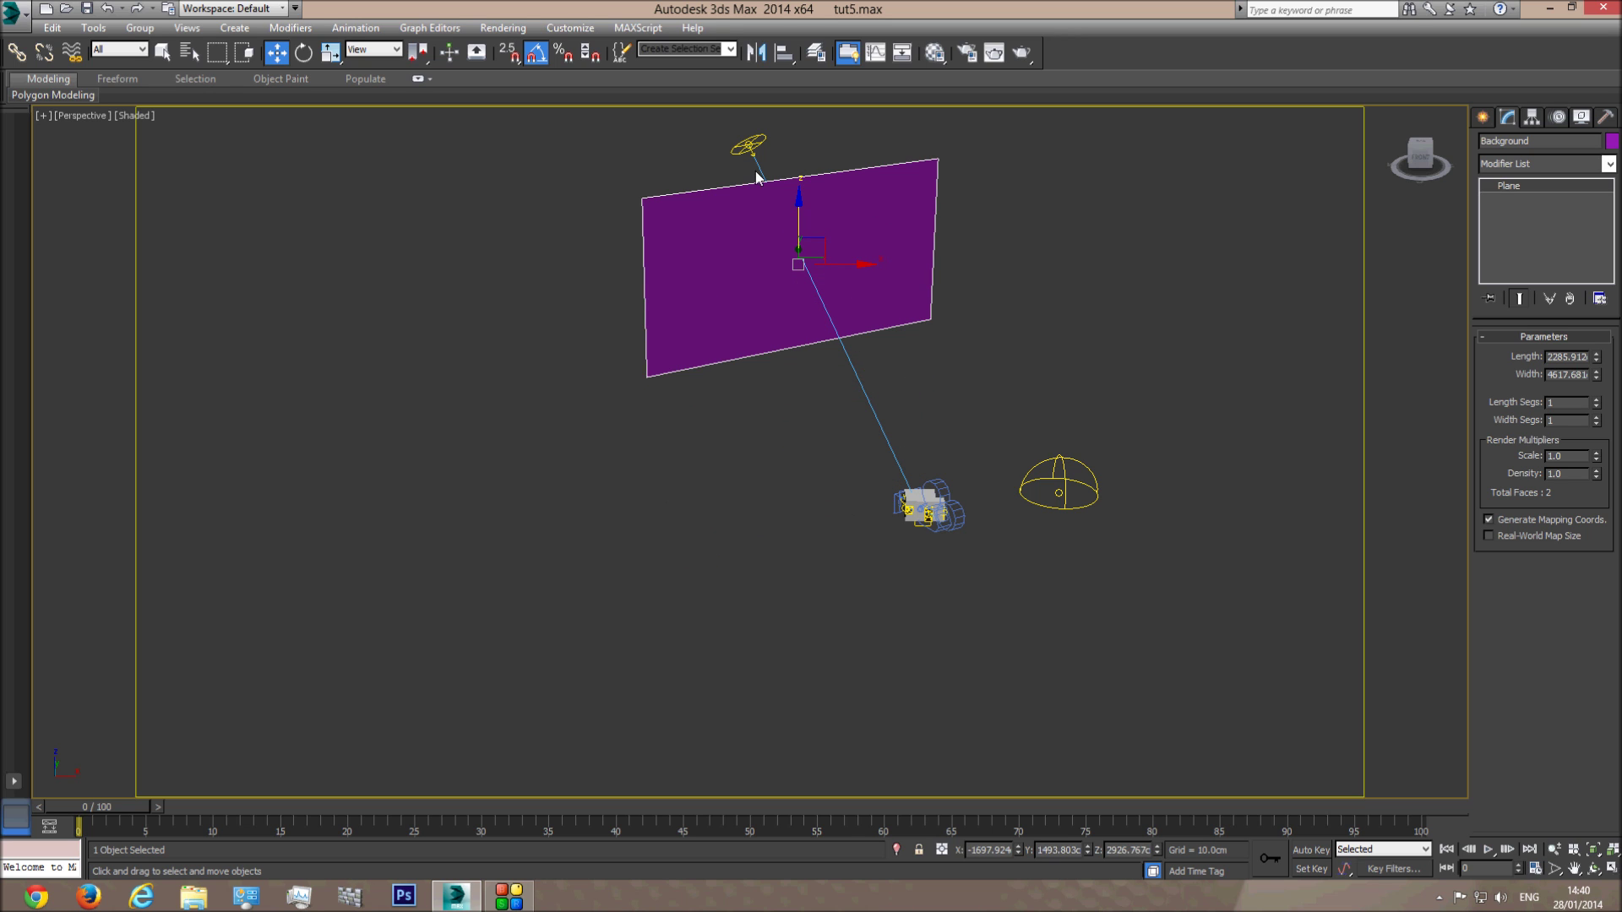
middle_click_drag(740, 132, 739, 185)
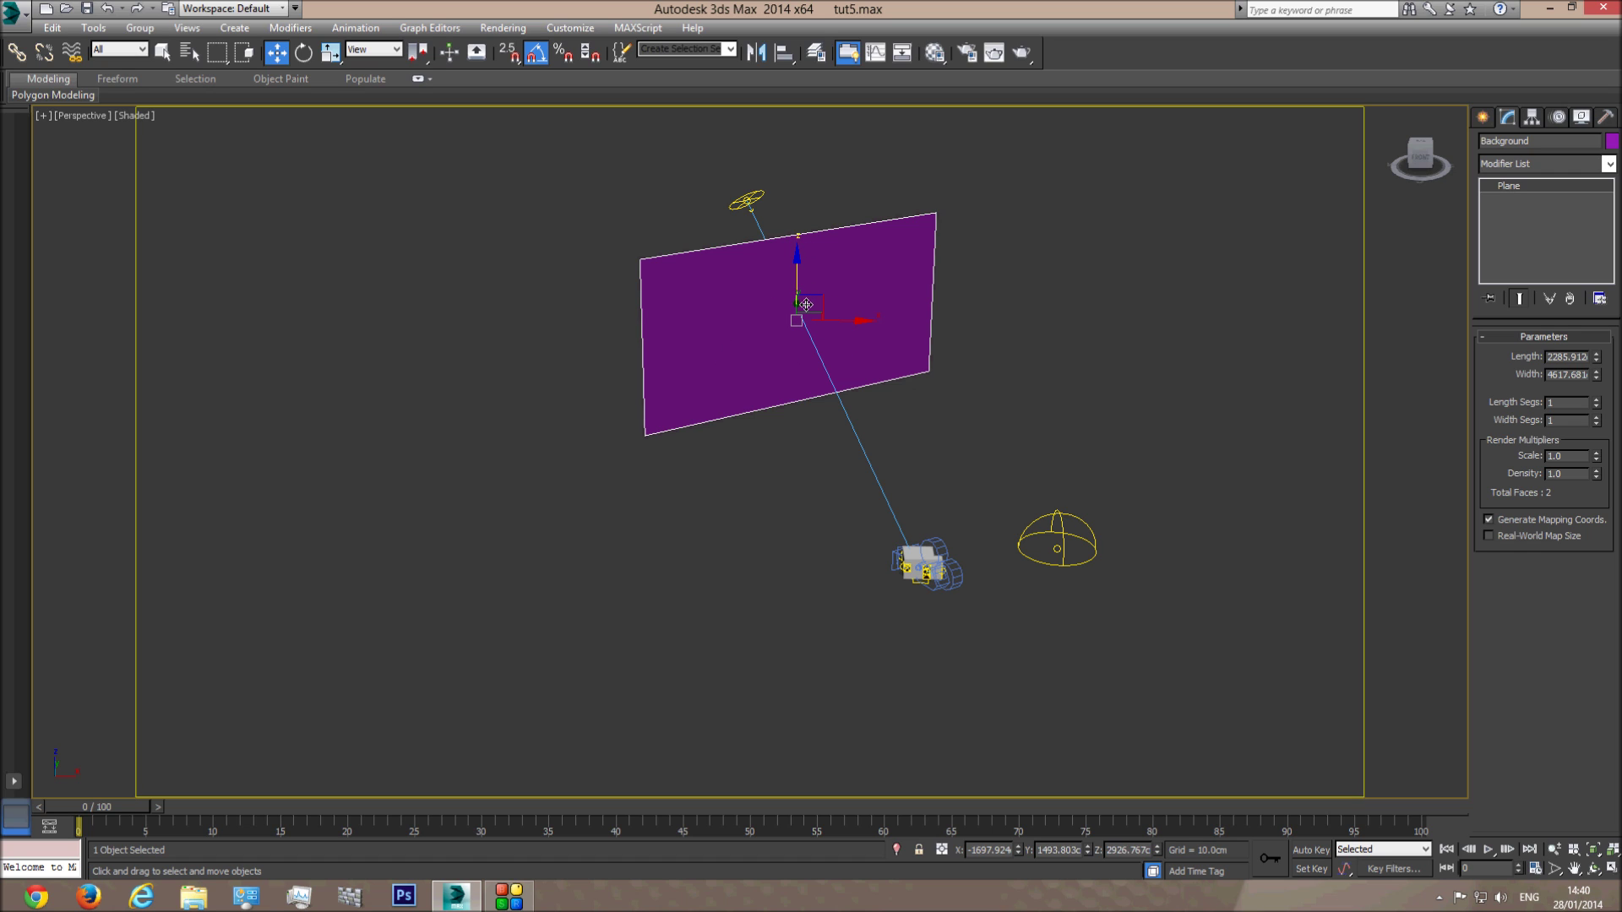
key("ctrl+z")
key("ctrl+z")
key("ctrl+z")
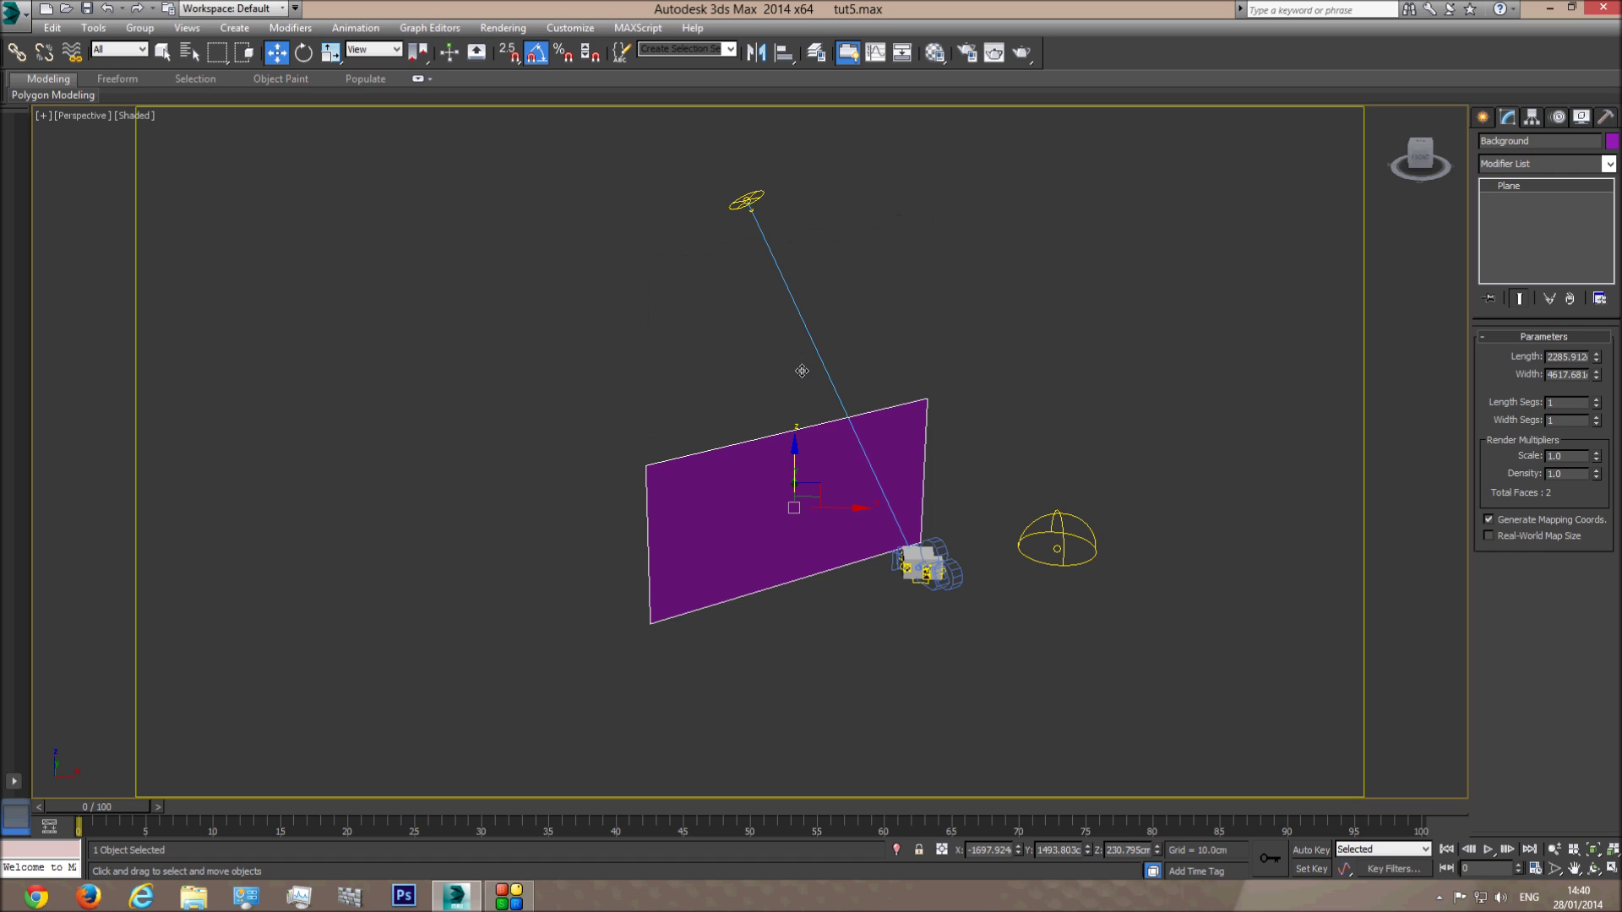
key("ctrl+z")
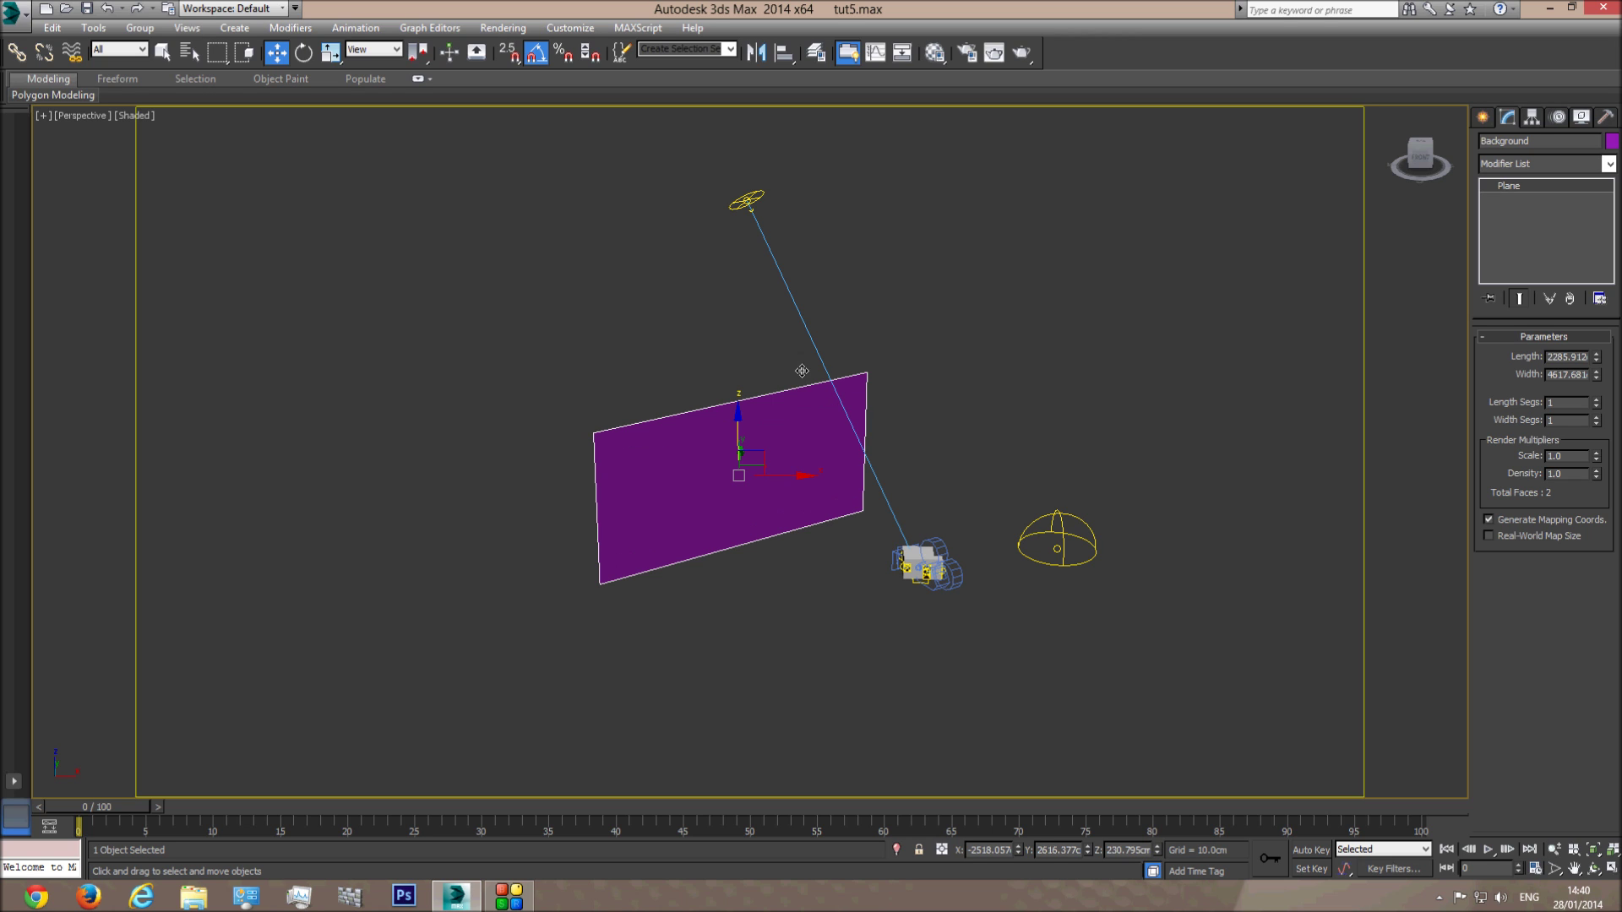
left_click(747, 348)
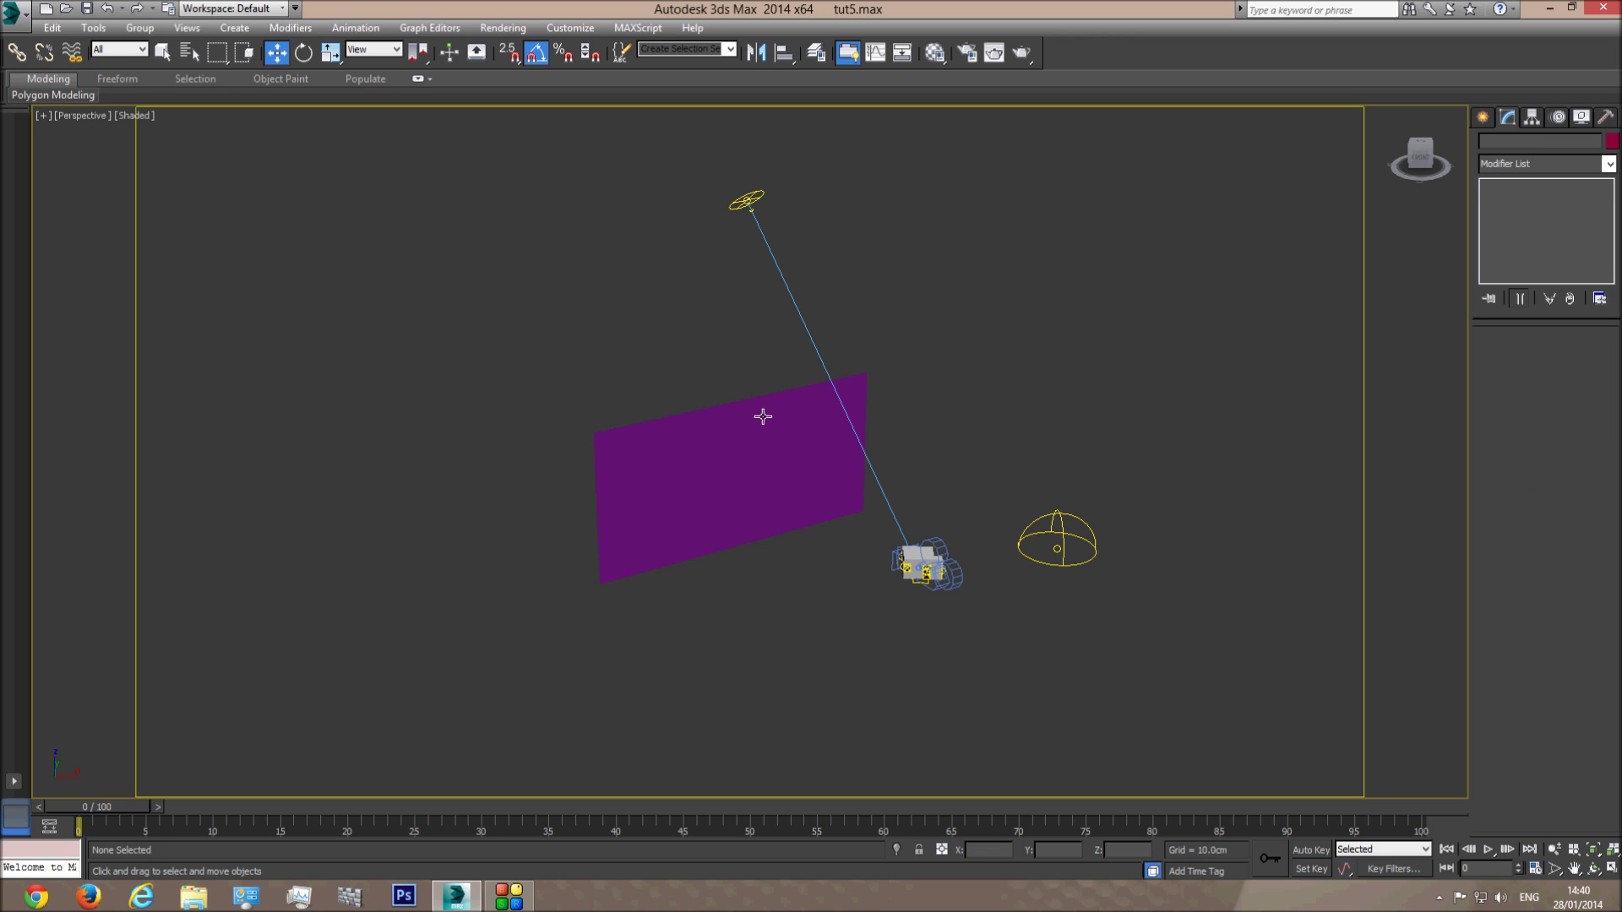
left_click(746, 198)
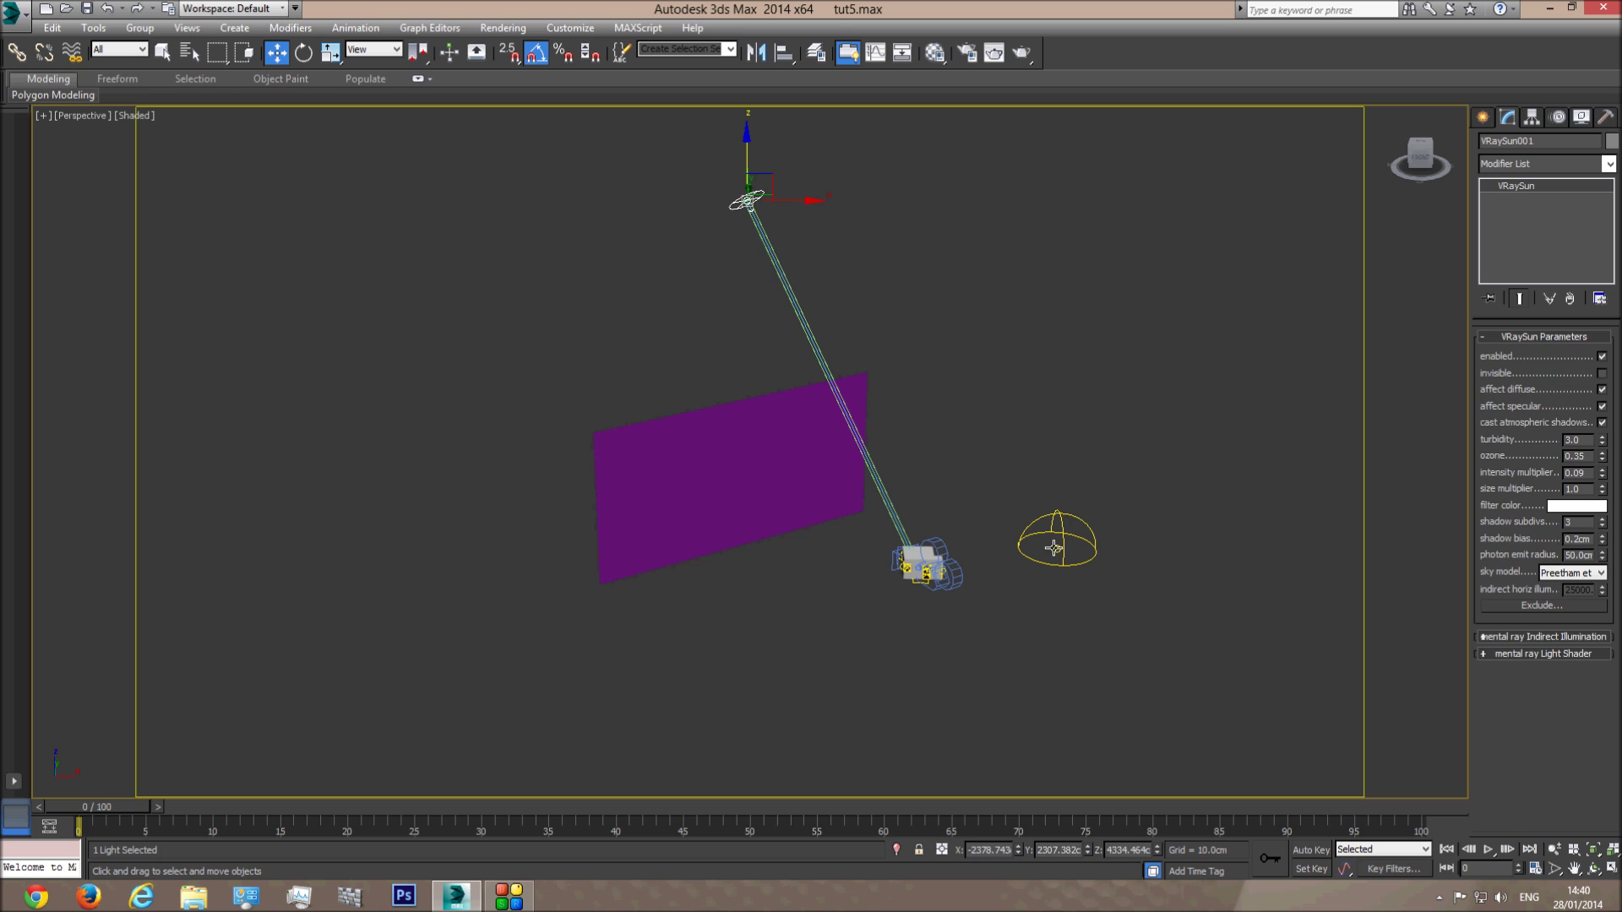
left_click(1055, 547)
left_click(732, 464)
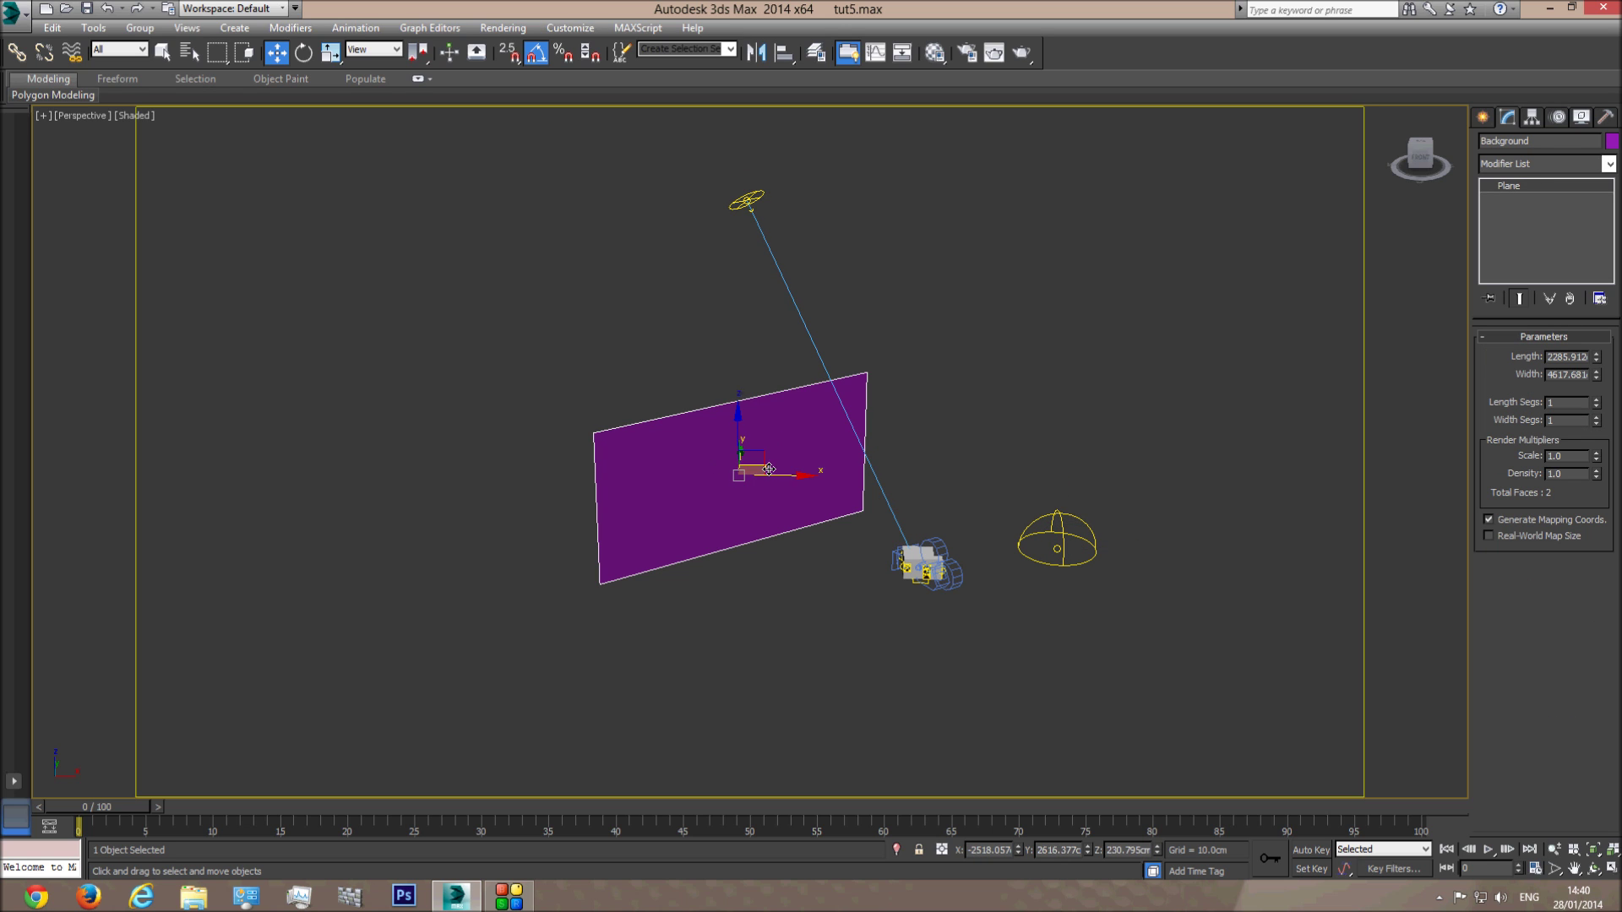
left_click(742, 322)
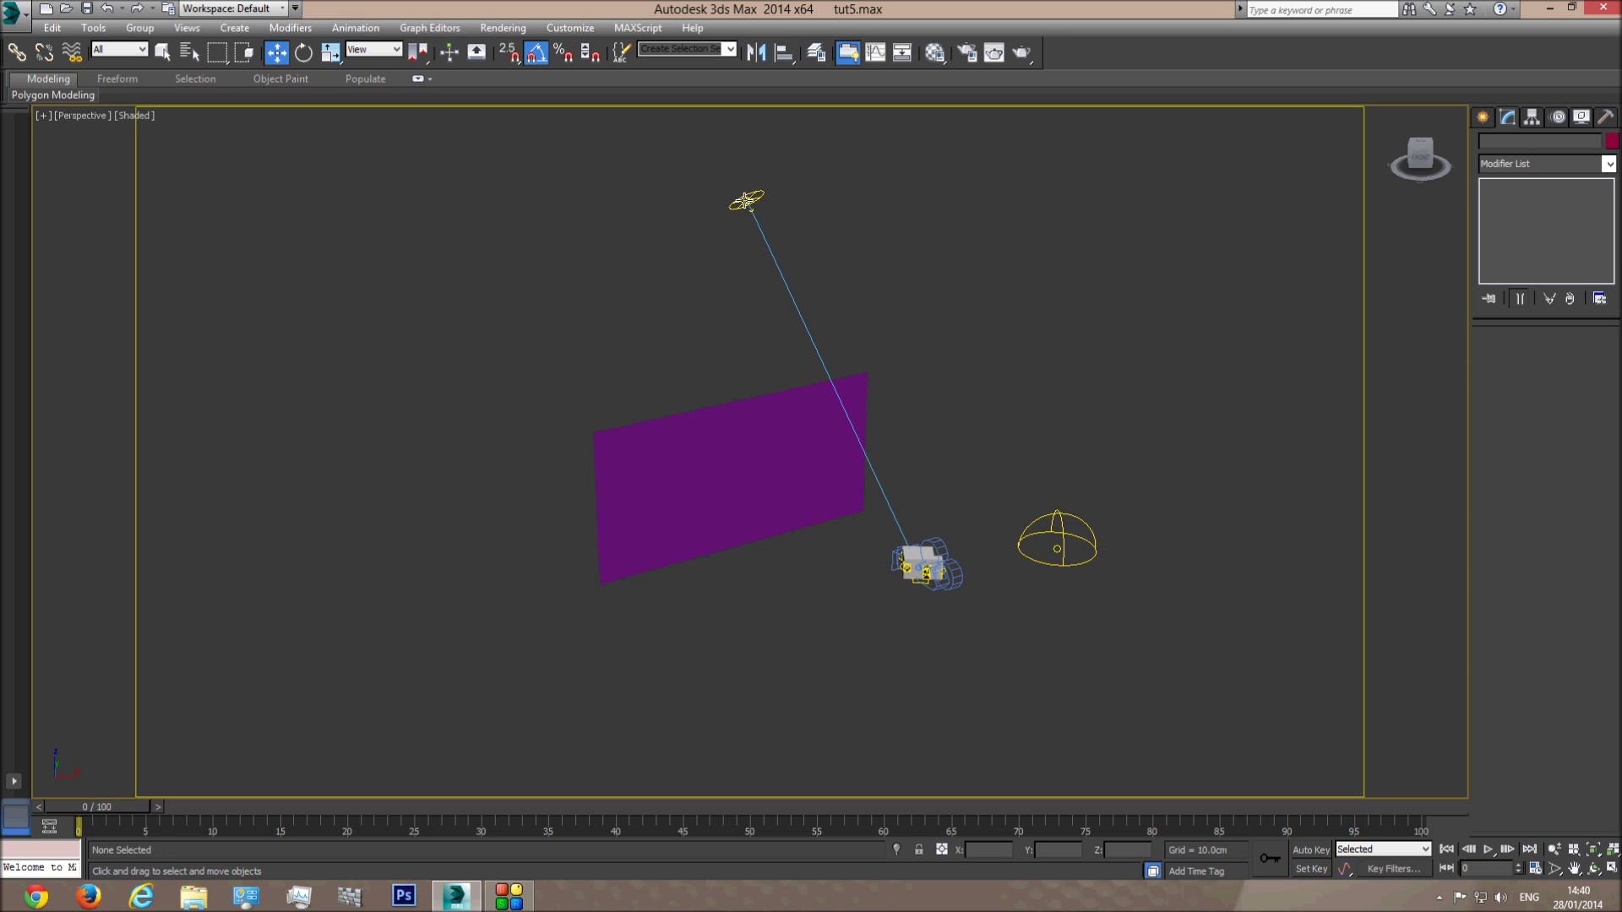
- Exclude the Background plane from the VRaySun light for both illumination and shadow casting
left_click(745, 201)
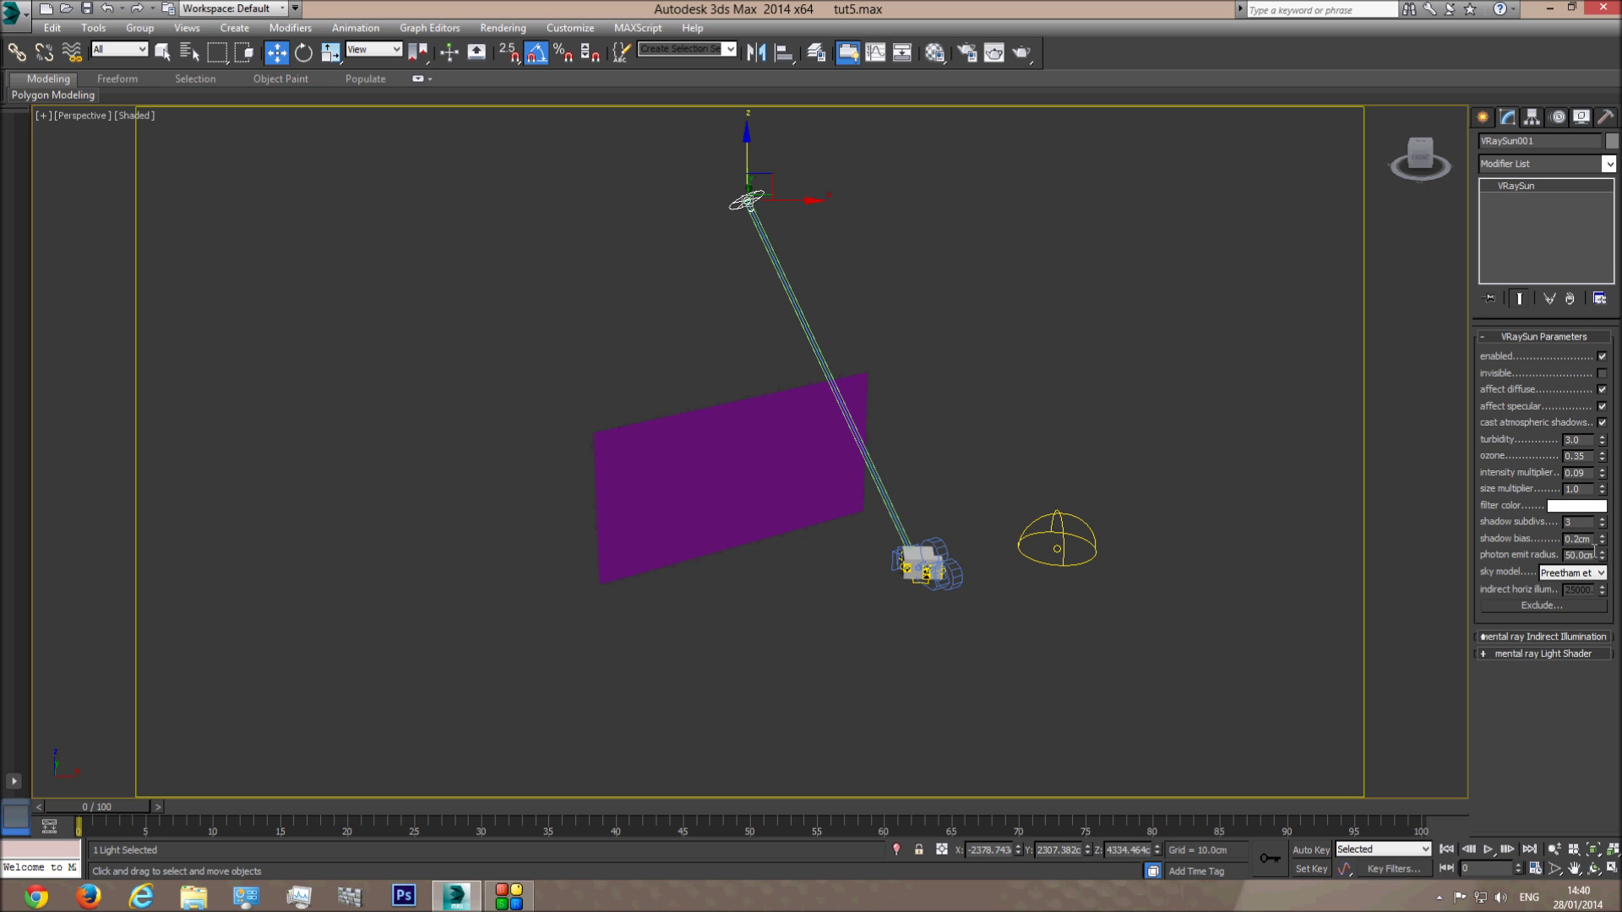
left_click(1541, 606)
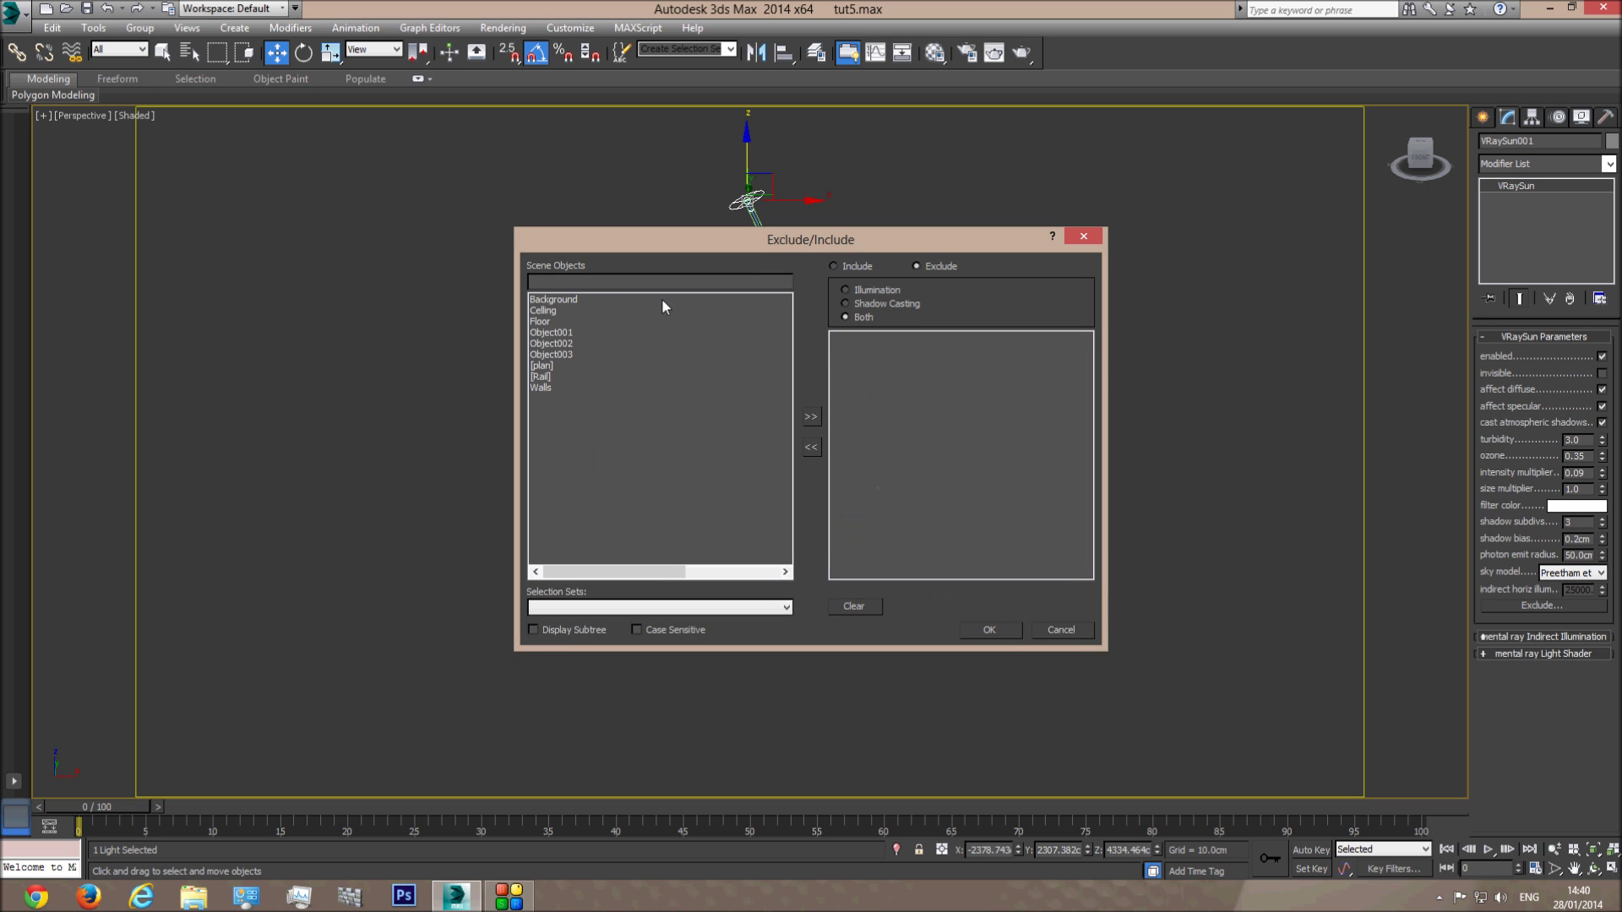
double_click(562, 301)
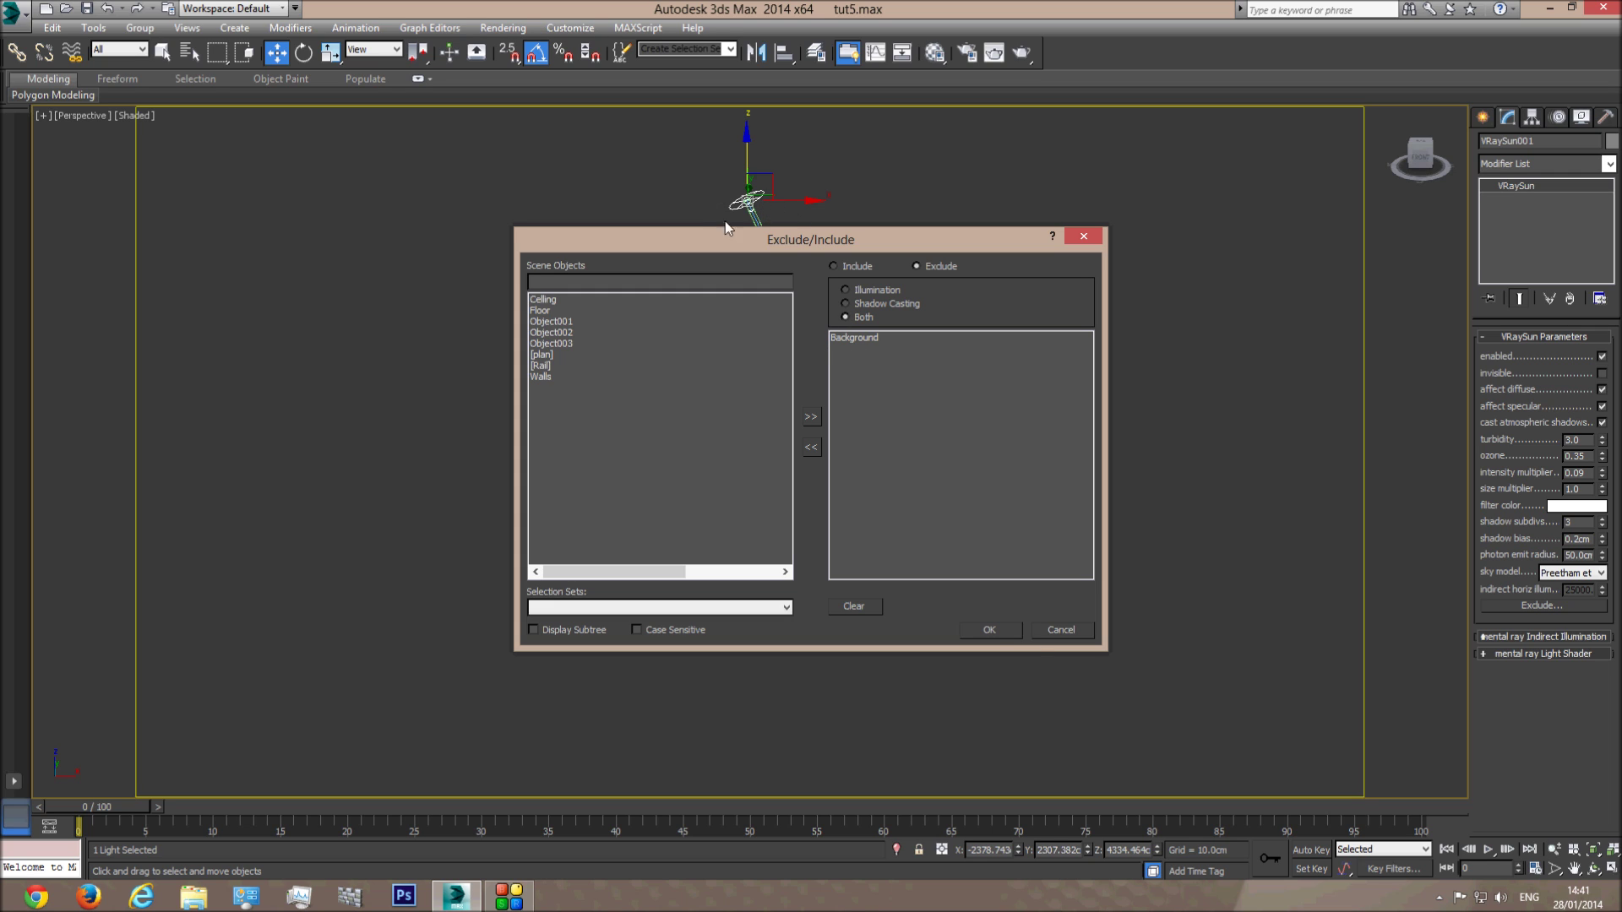
left_click(980, 630)
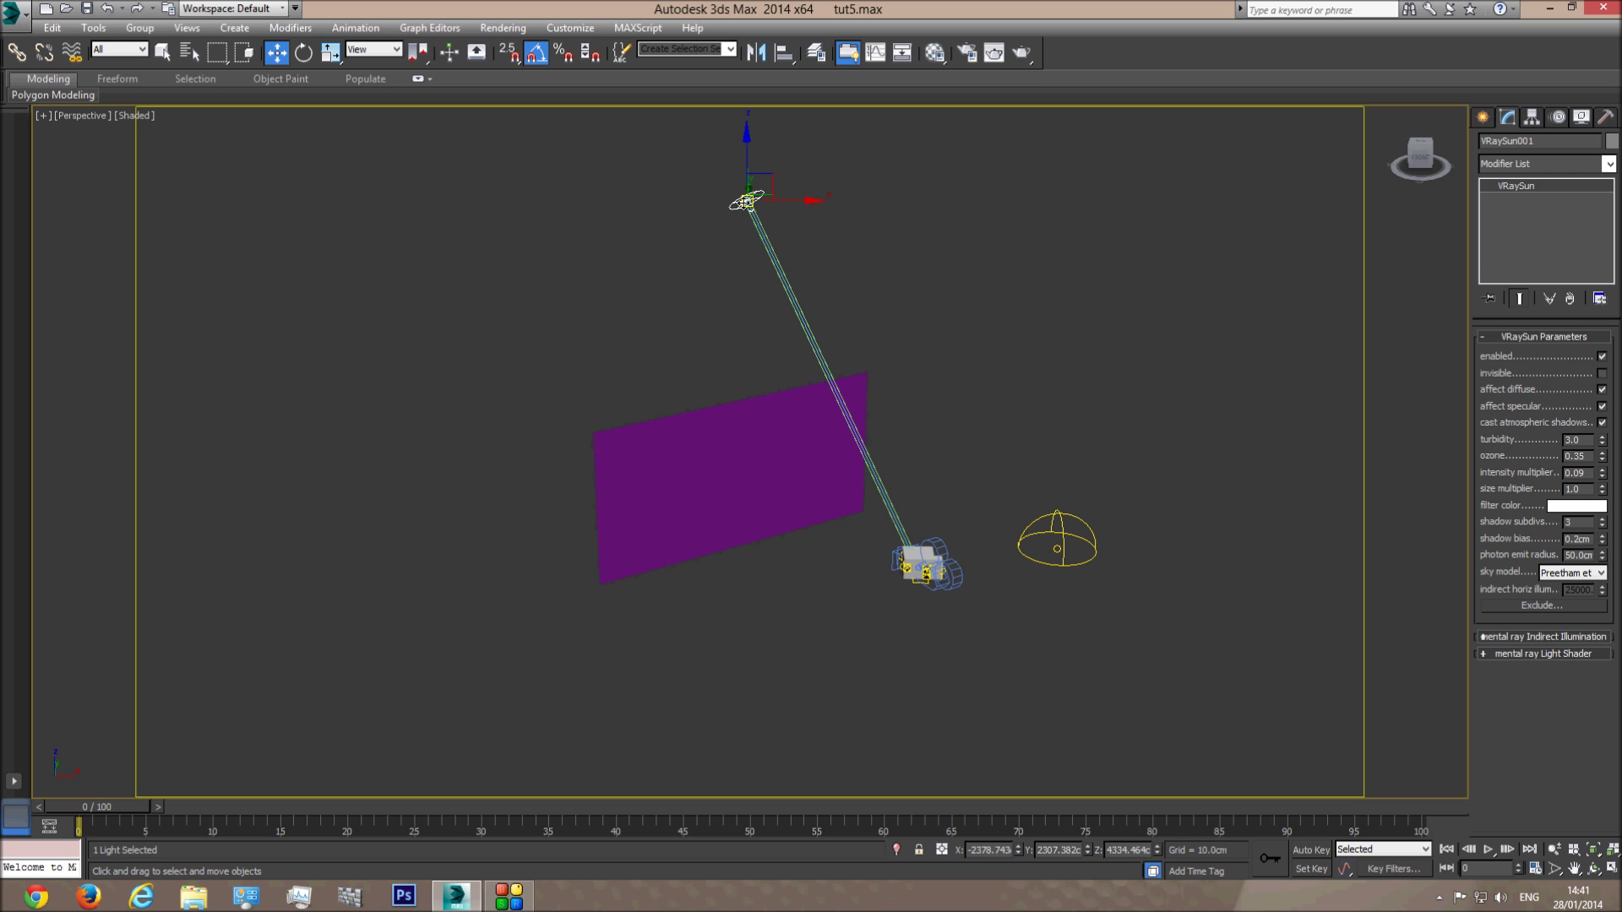
- Exclude the Background plane from the VRayLight dome light for both illumination and shadow casting
left_click(741, 386)
left_click(1057, 547)
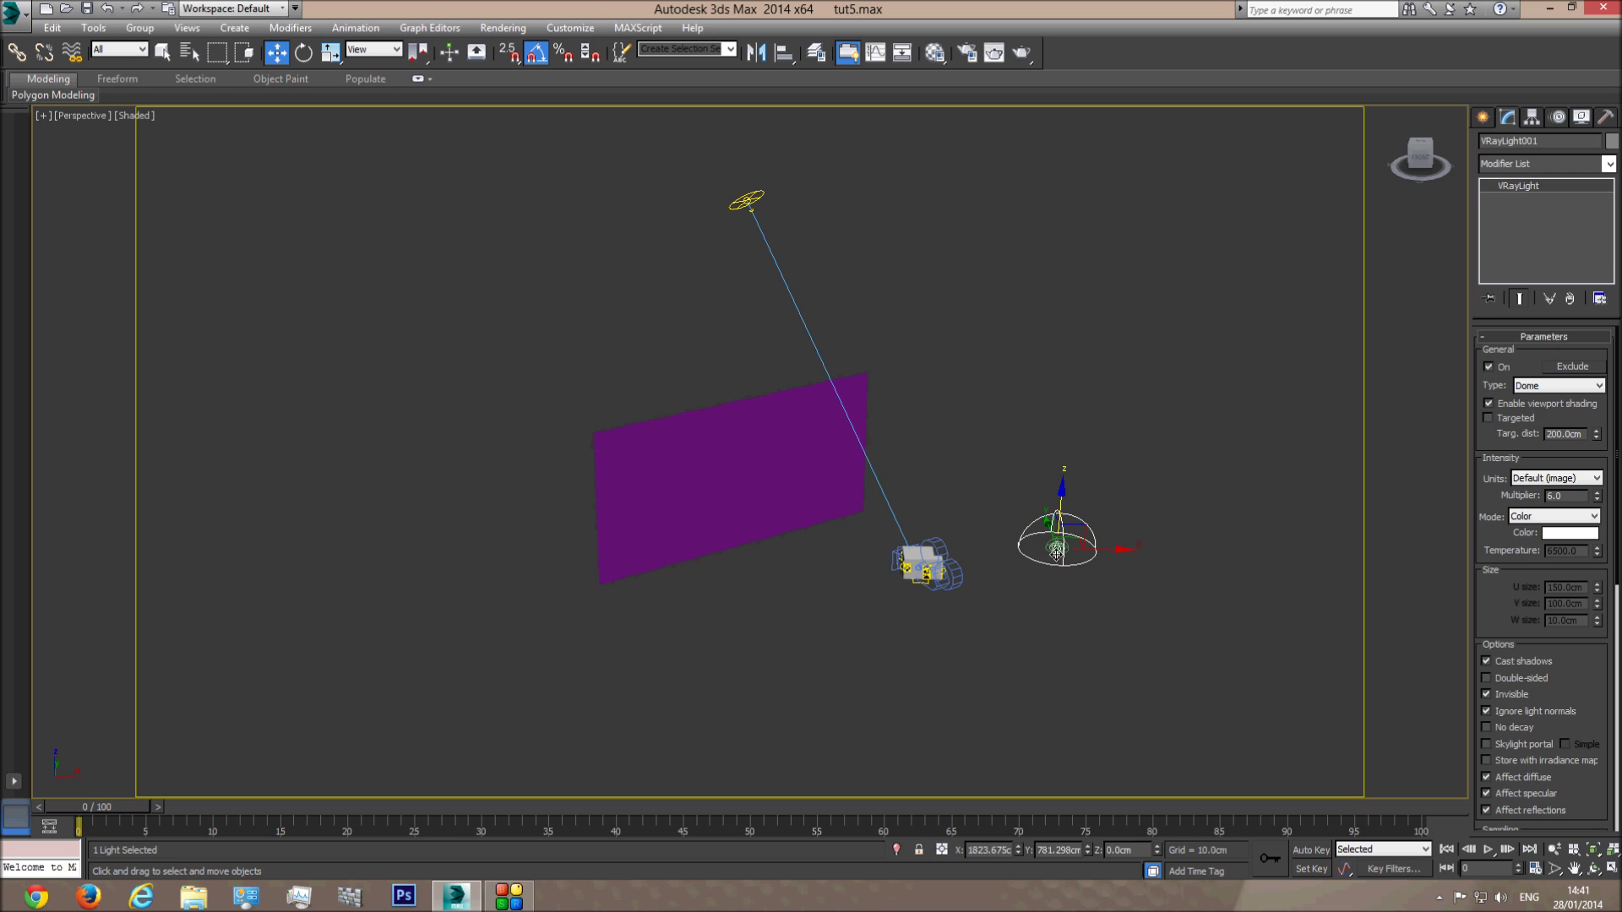
left_click(1572, 365)
double_click(561, 302)
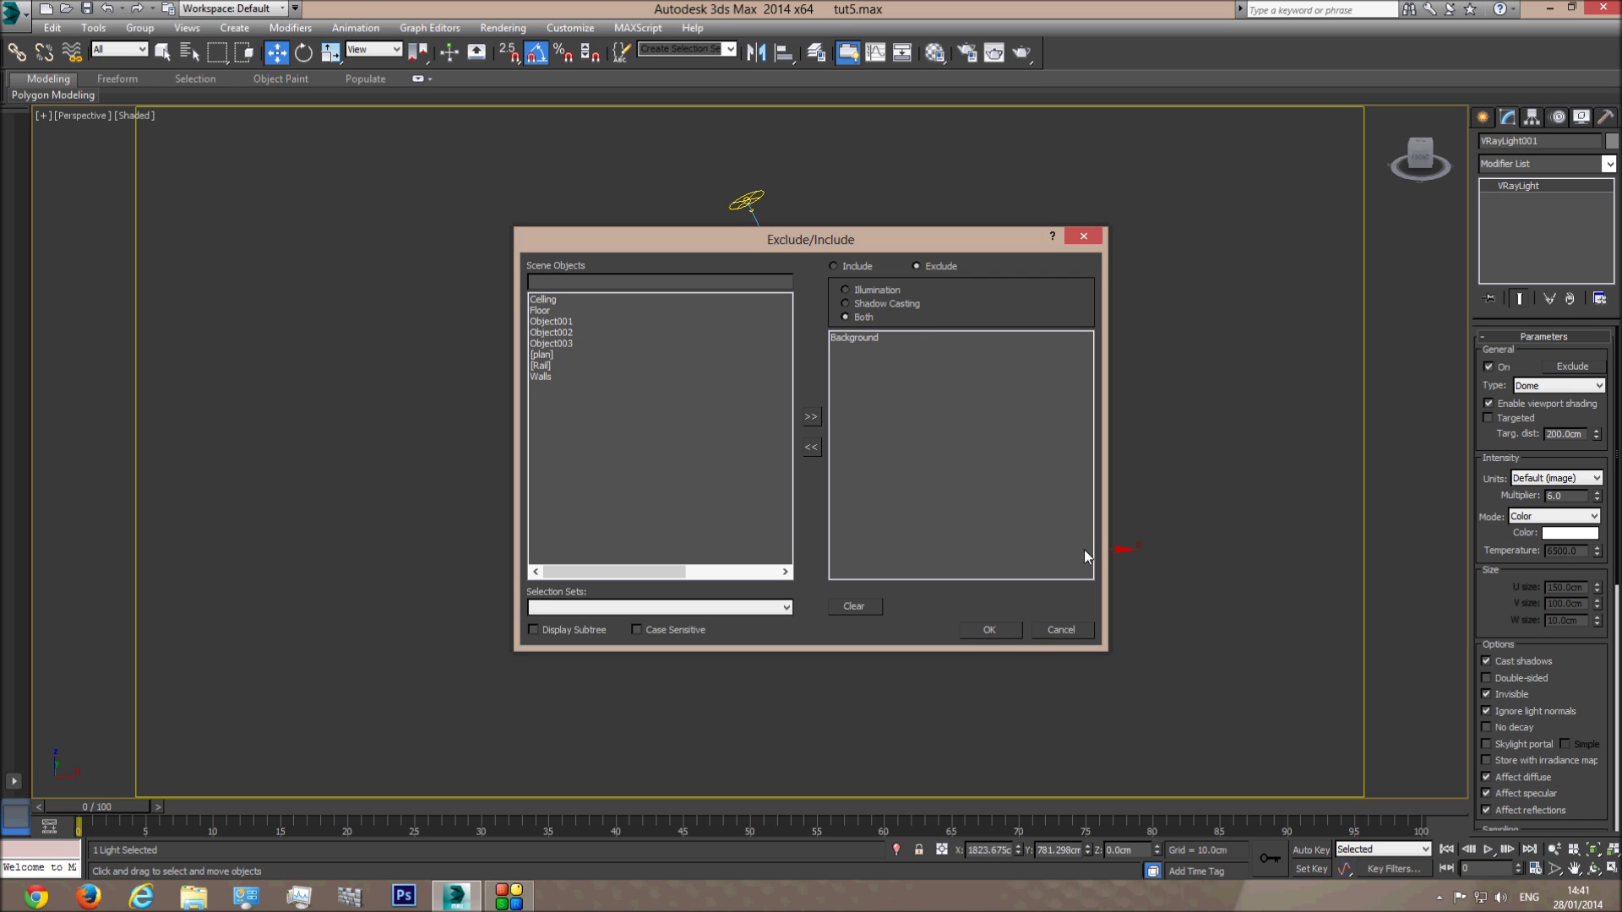
left_click(986, 630)
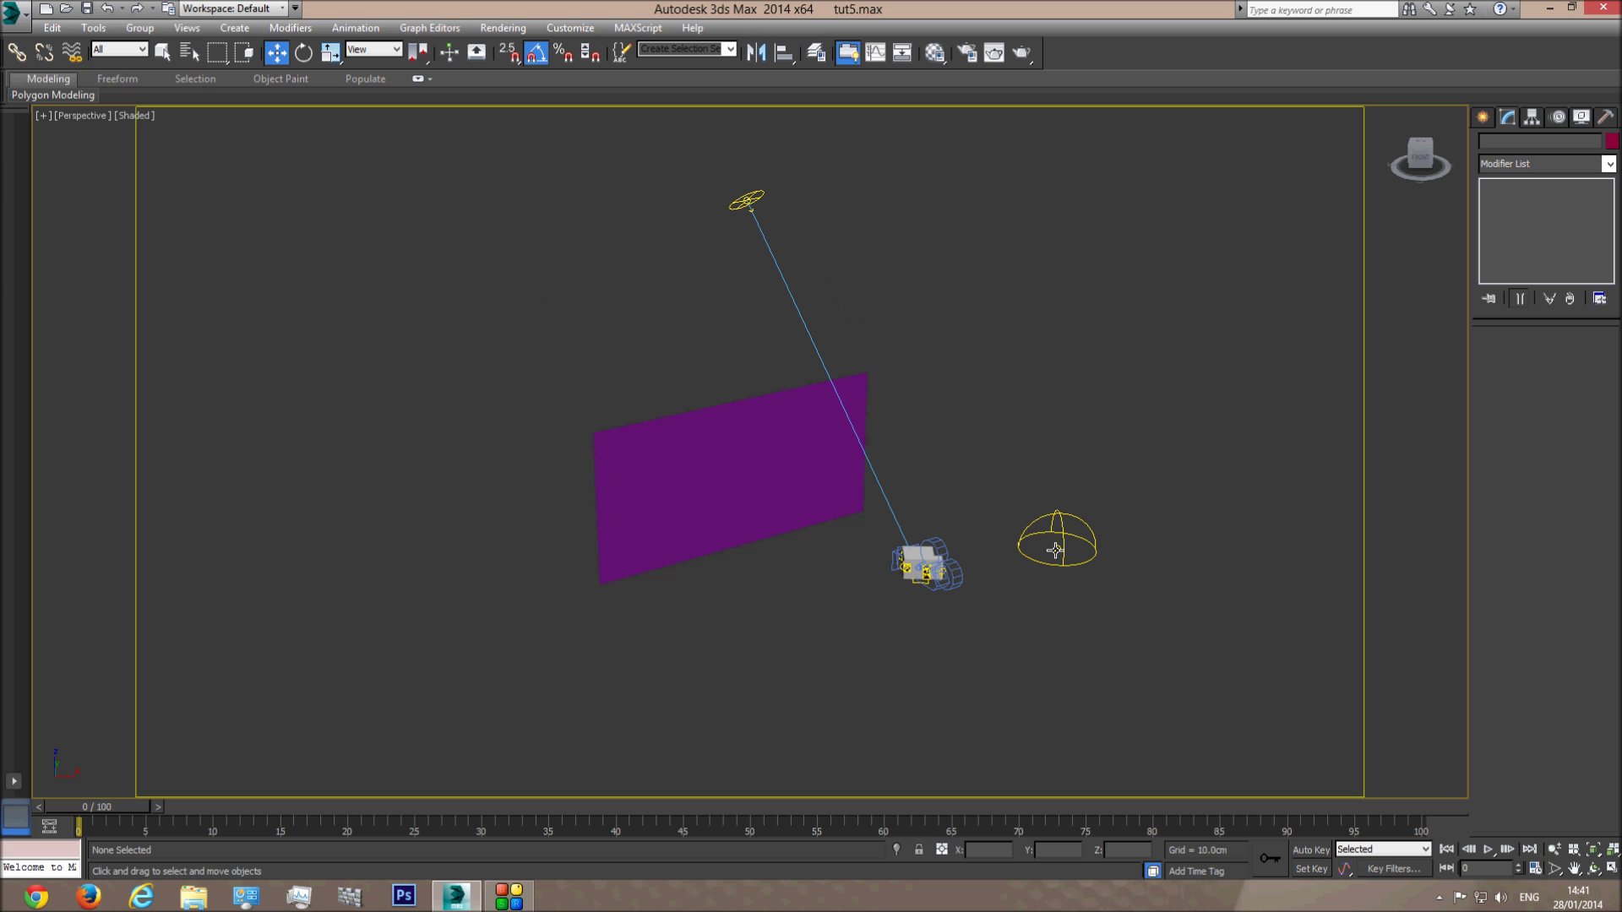
- Turn off Cast Shadows in the Background plane's object properties
left_click(713, 463)
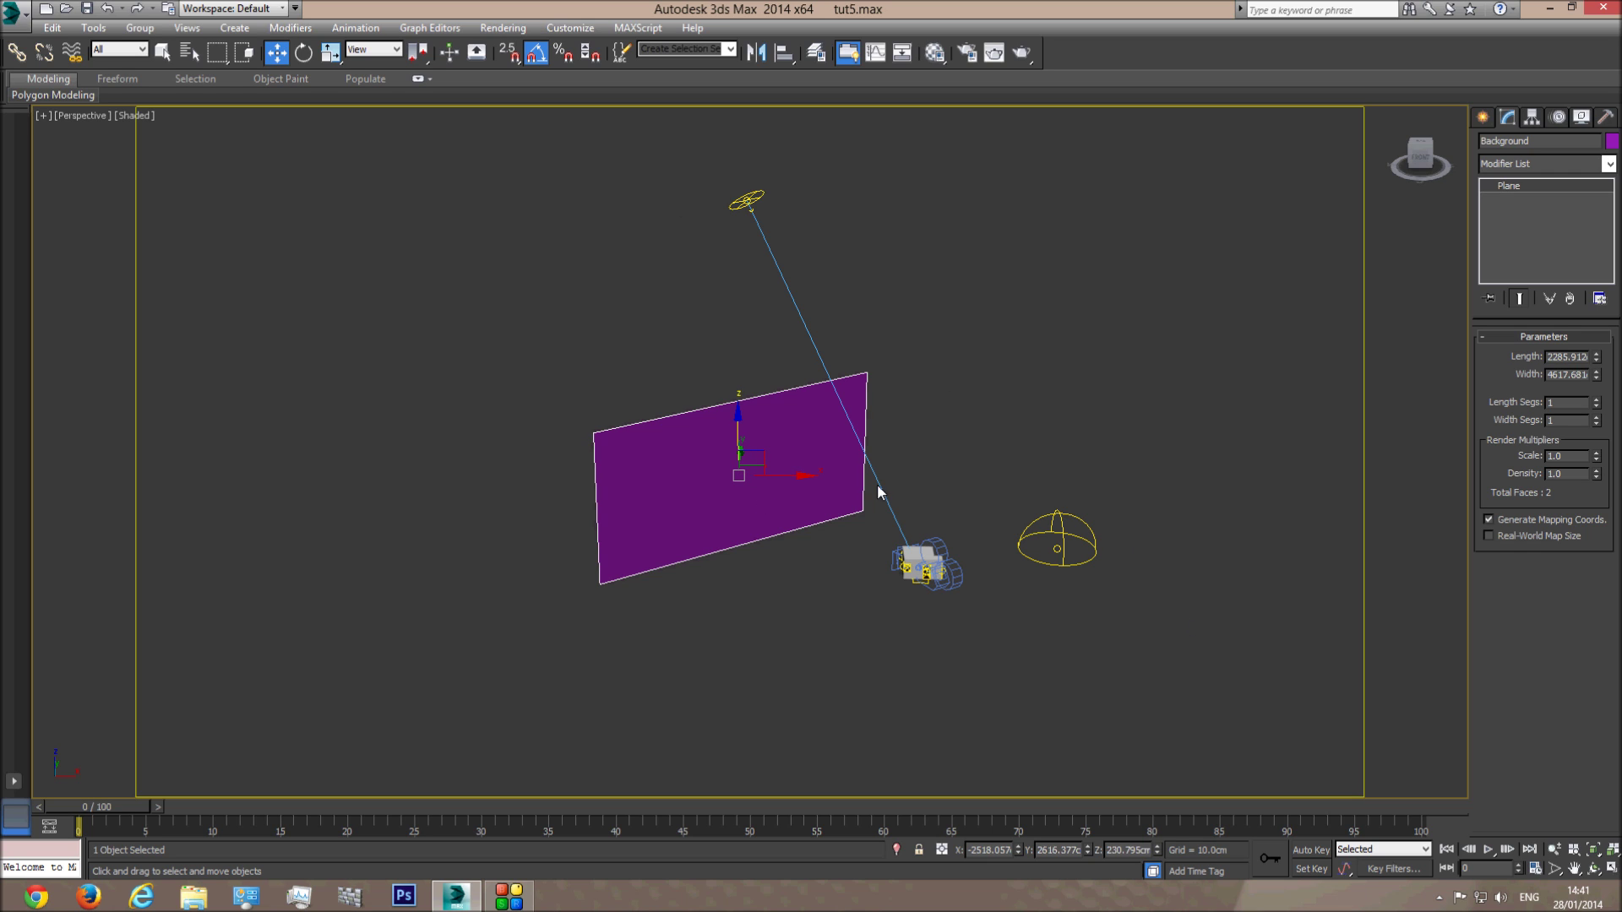
left_click_drag(750, 463, 781, 474)
left_click(937, 372)
left_click(740, 451)
right_click(748, 445)
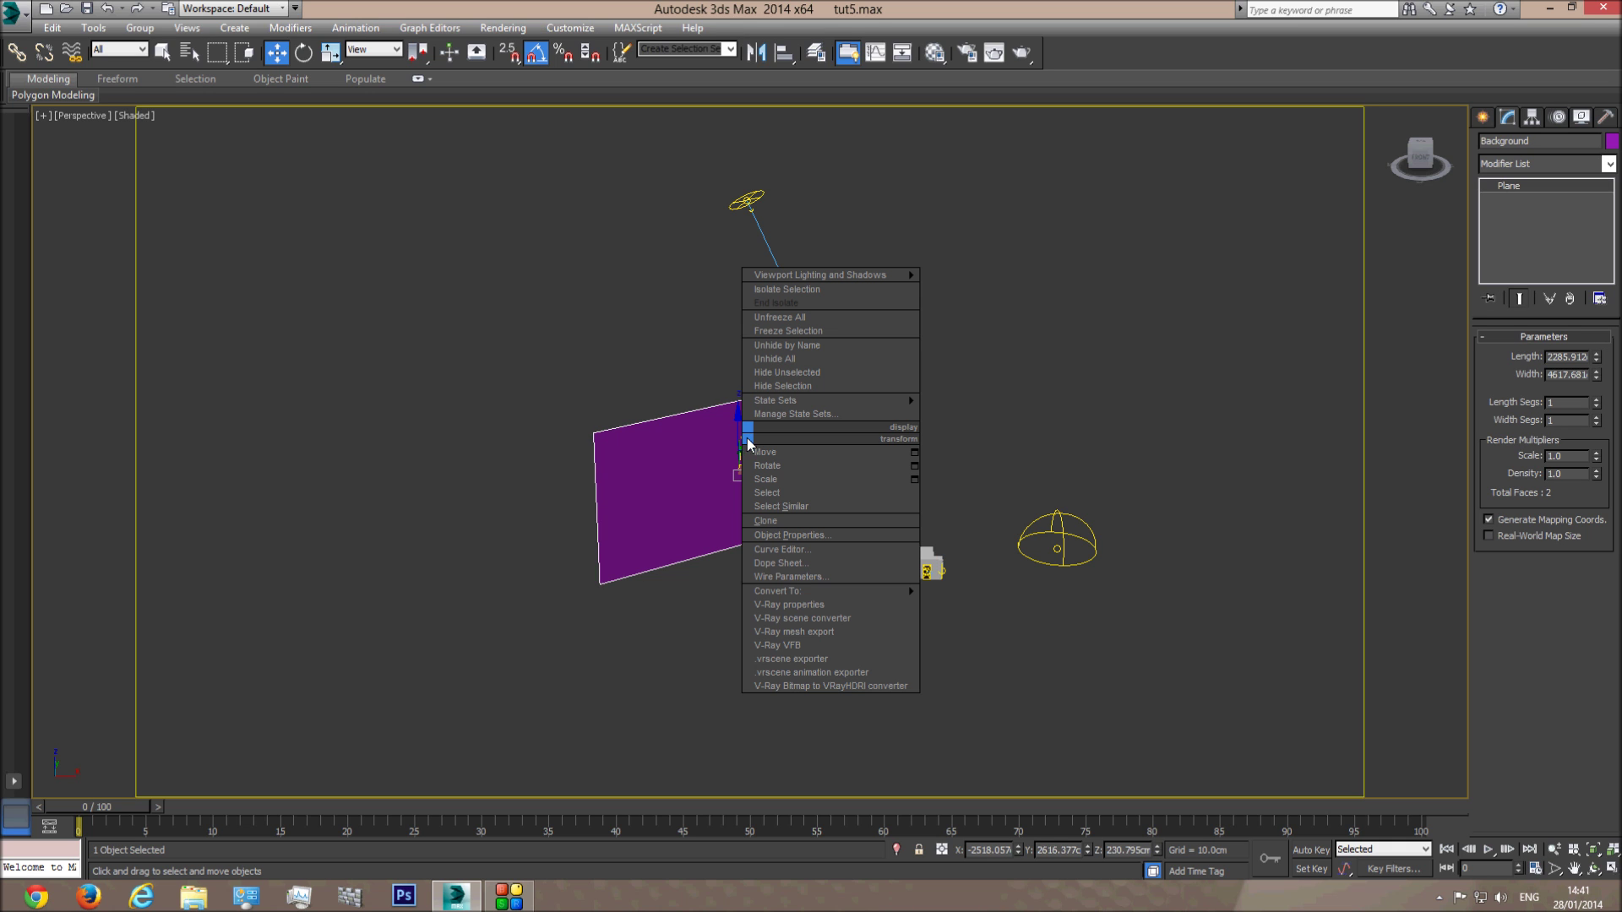
left_click(793, 536)
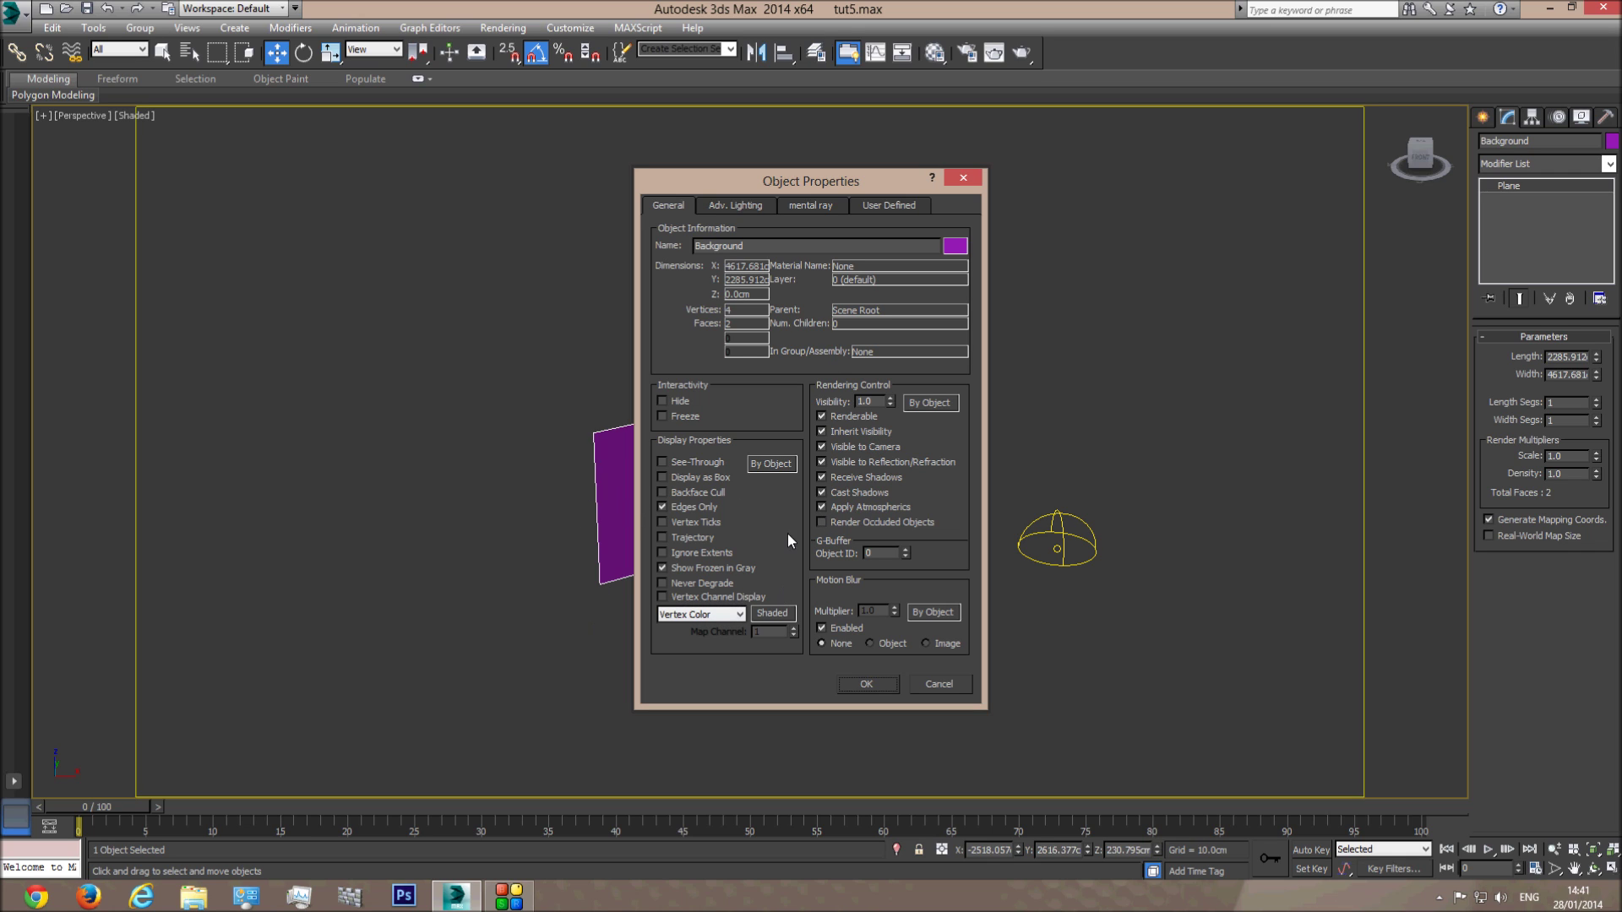
left_click(851, 492)
left_click(866, 682)
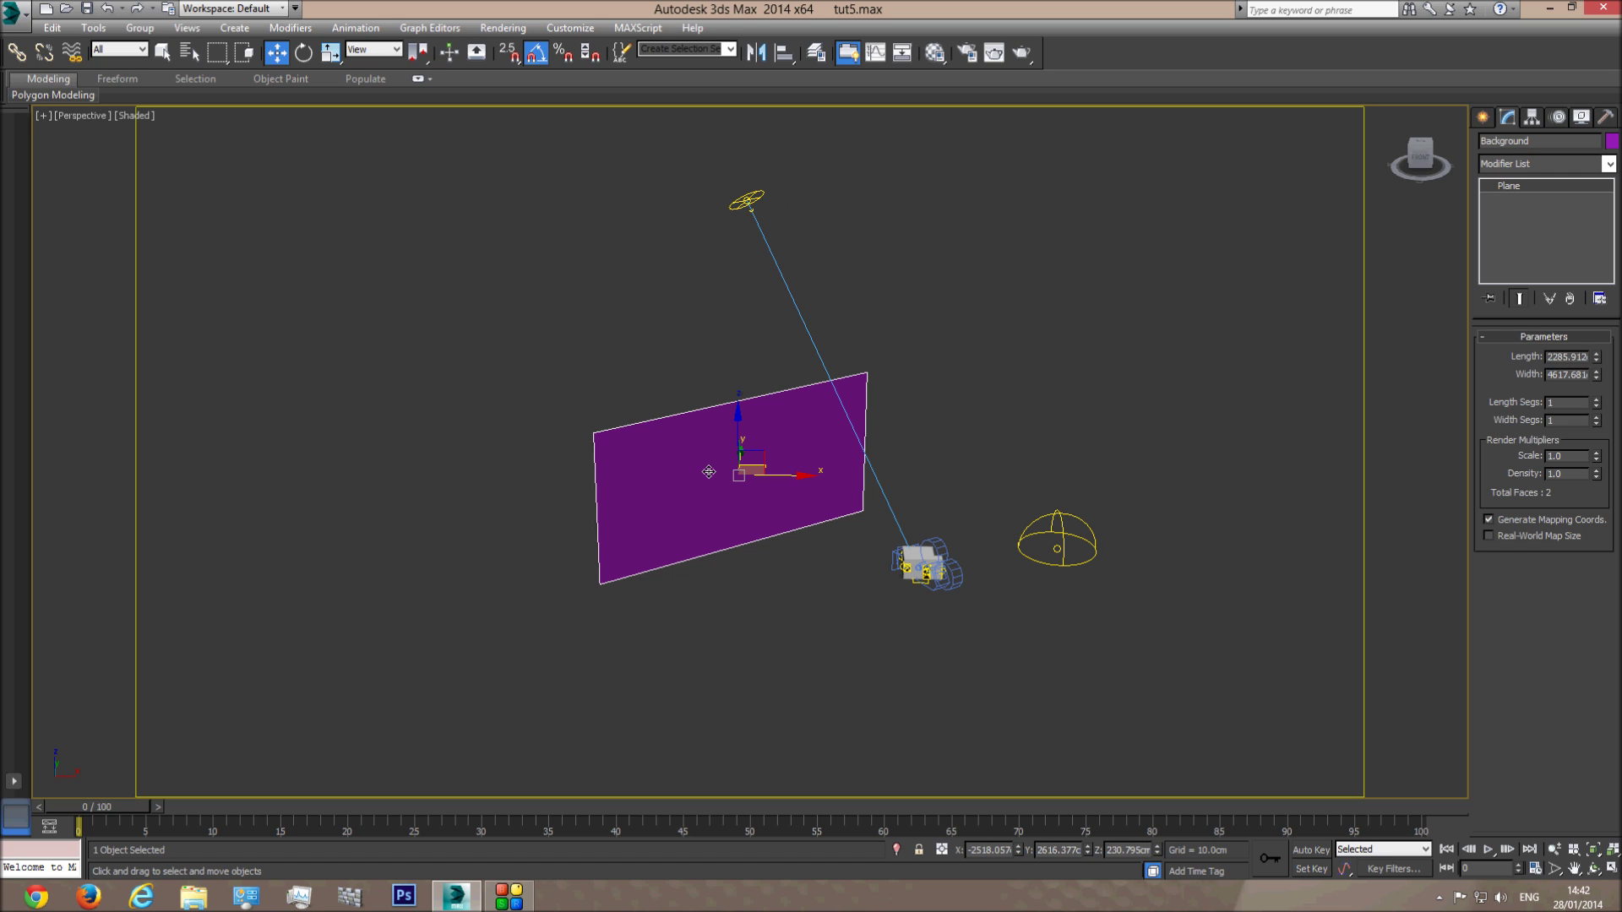
- Turn off Generate GI and Receive GI in the Background plane's V-Ray object properties
right_click(713, 469)
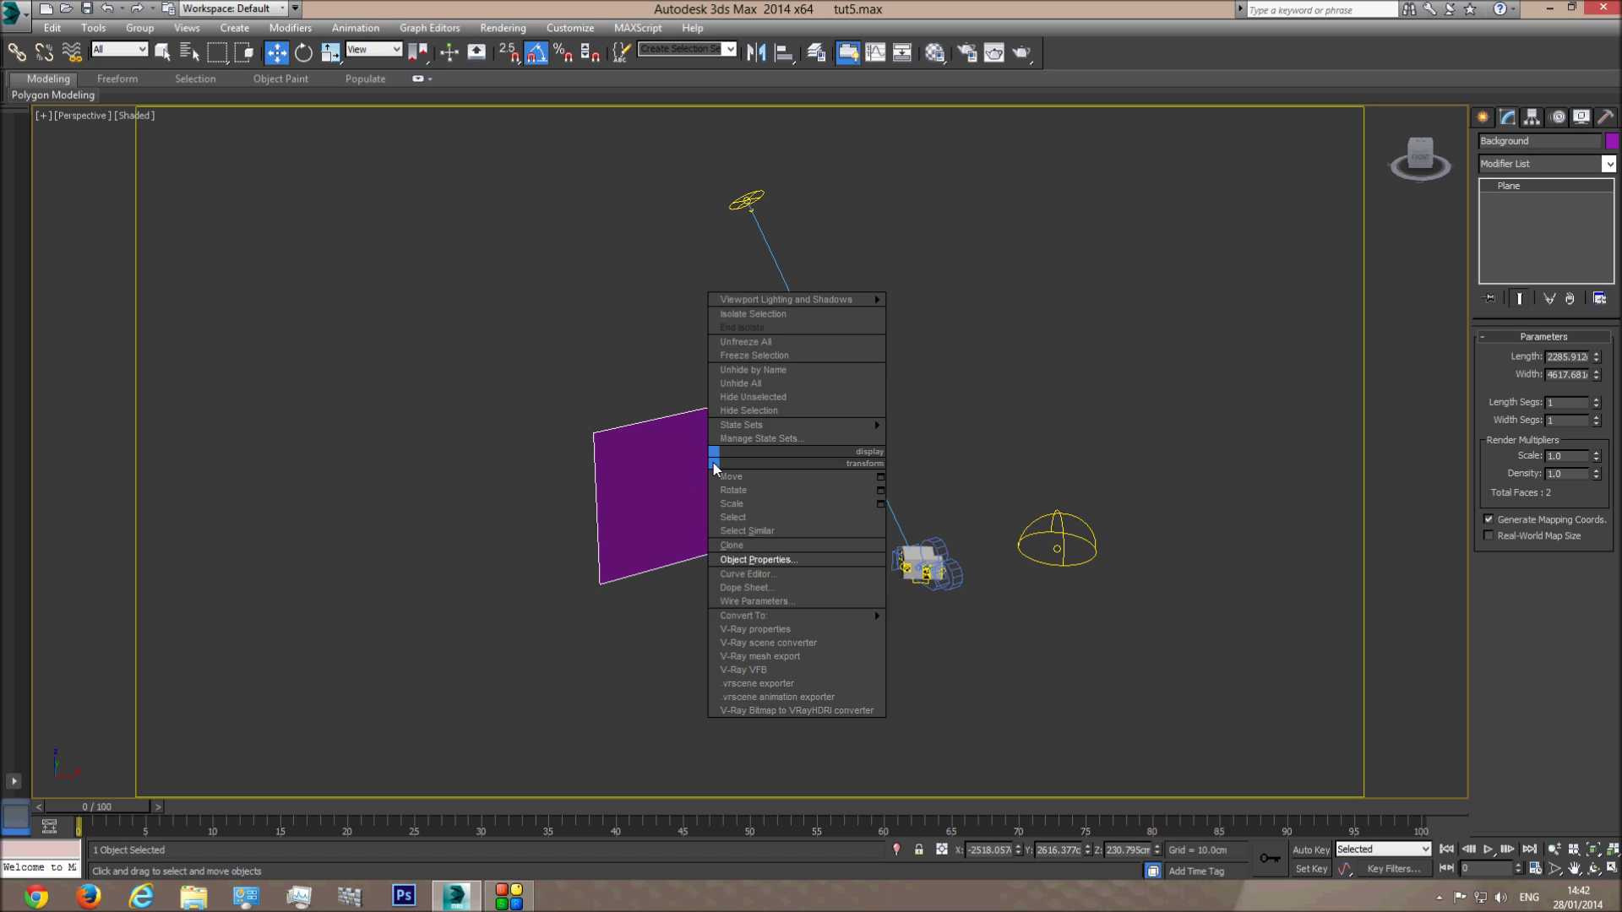
left_click(753, 629)
left_click_drag(884, 287, 1275, 250)
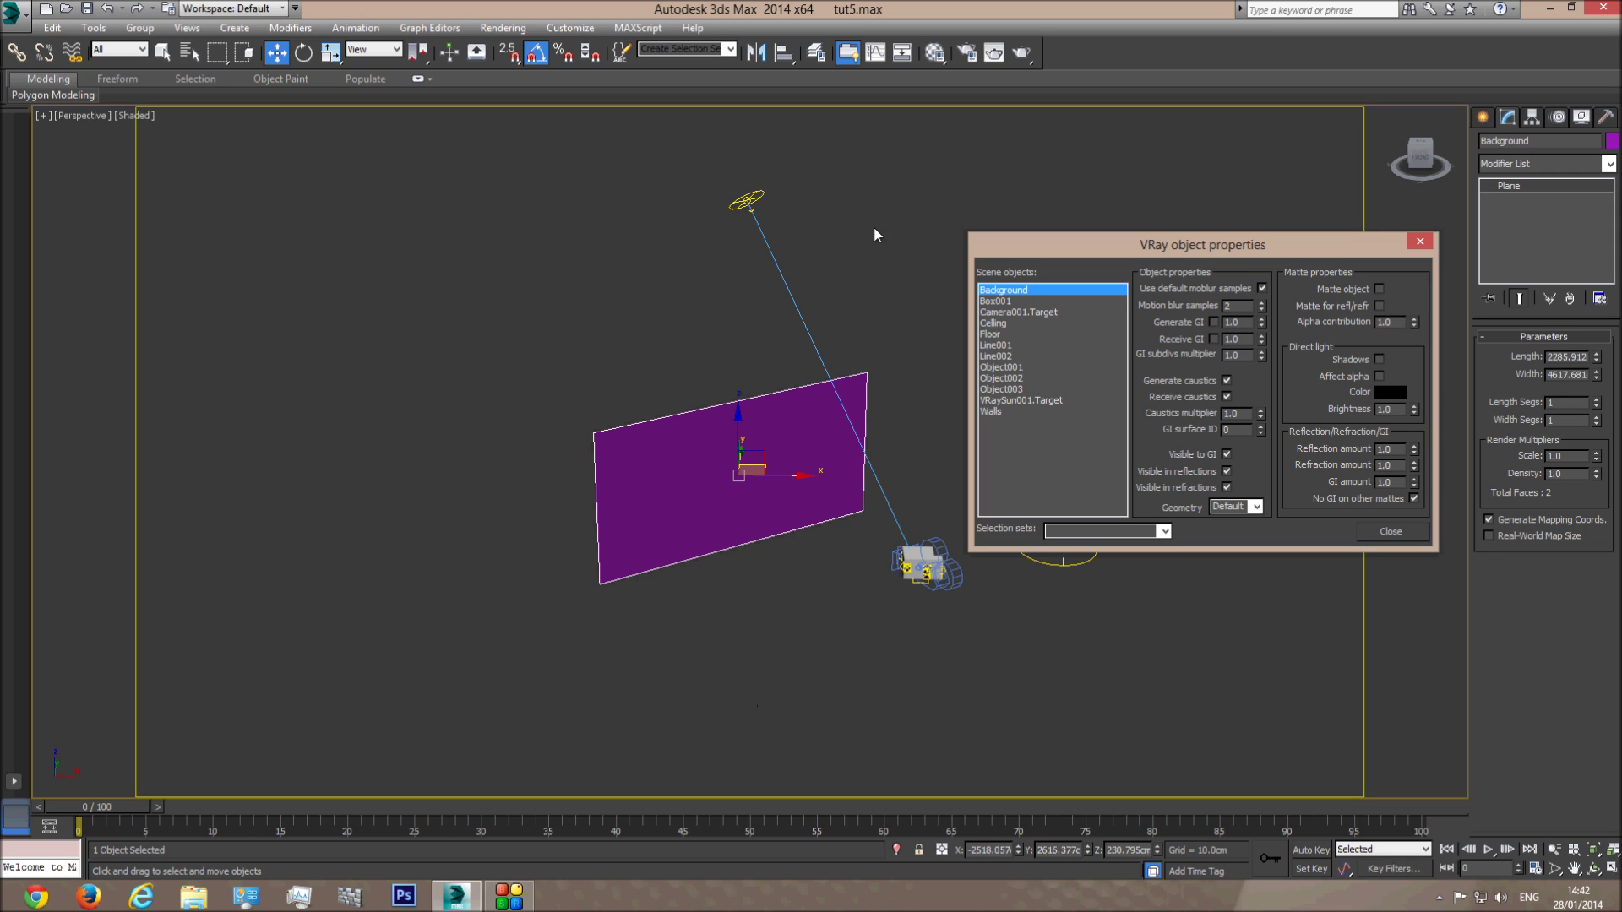
left_click(1391, 532)
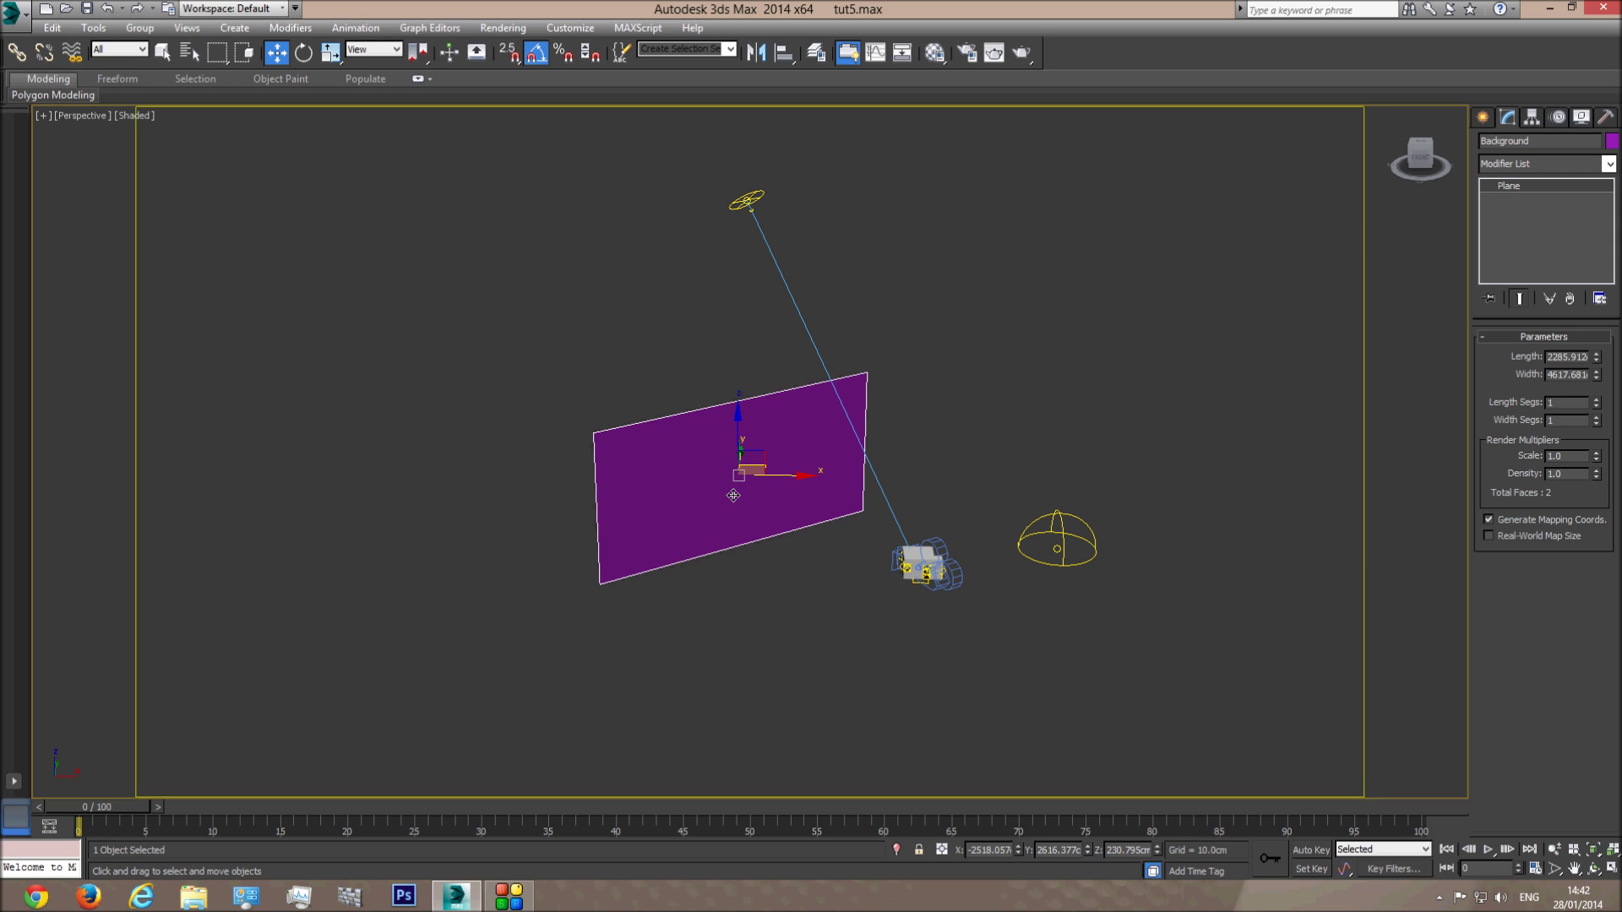
- Reselect the Background plane, show it through the Camera001 view and activate the Select Object tool
left_click(1001, 338)
left_click(730, 461)
key("c")
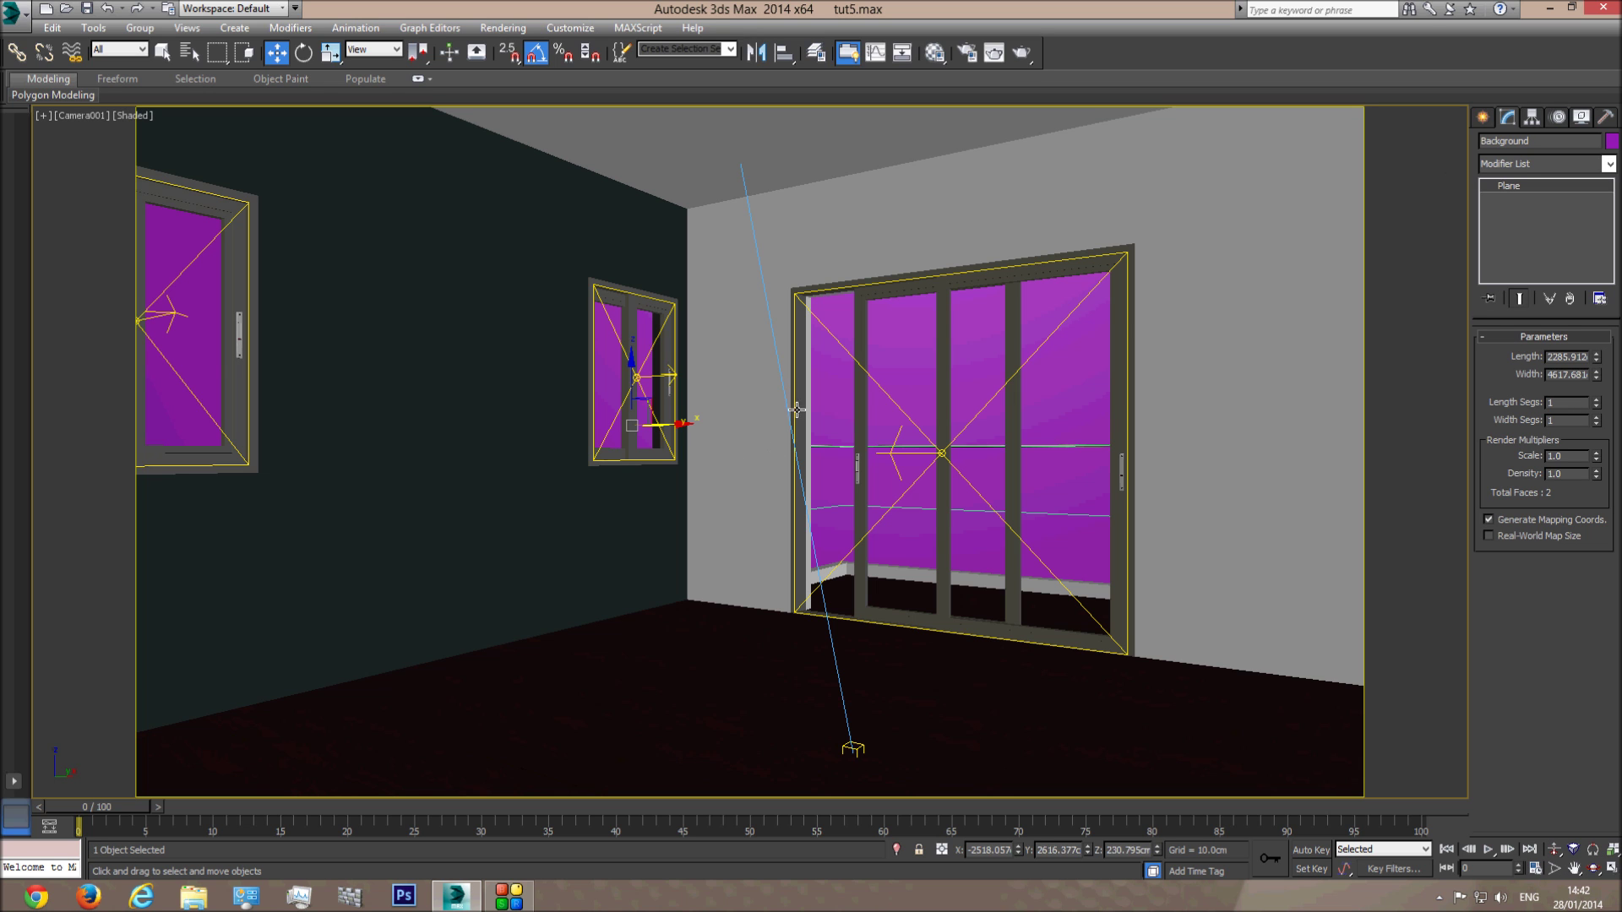
left_click(163, 52)
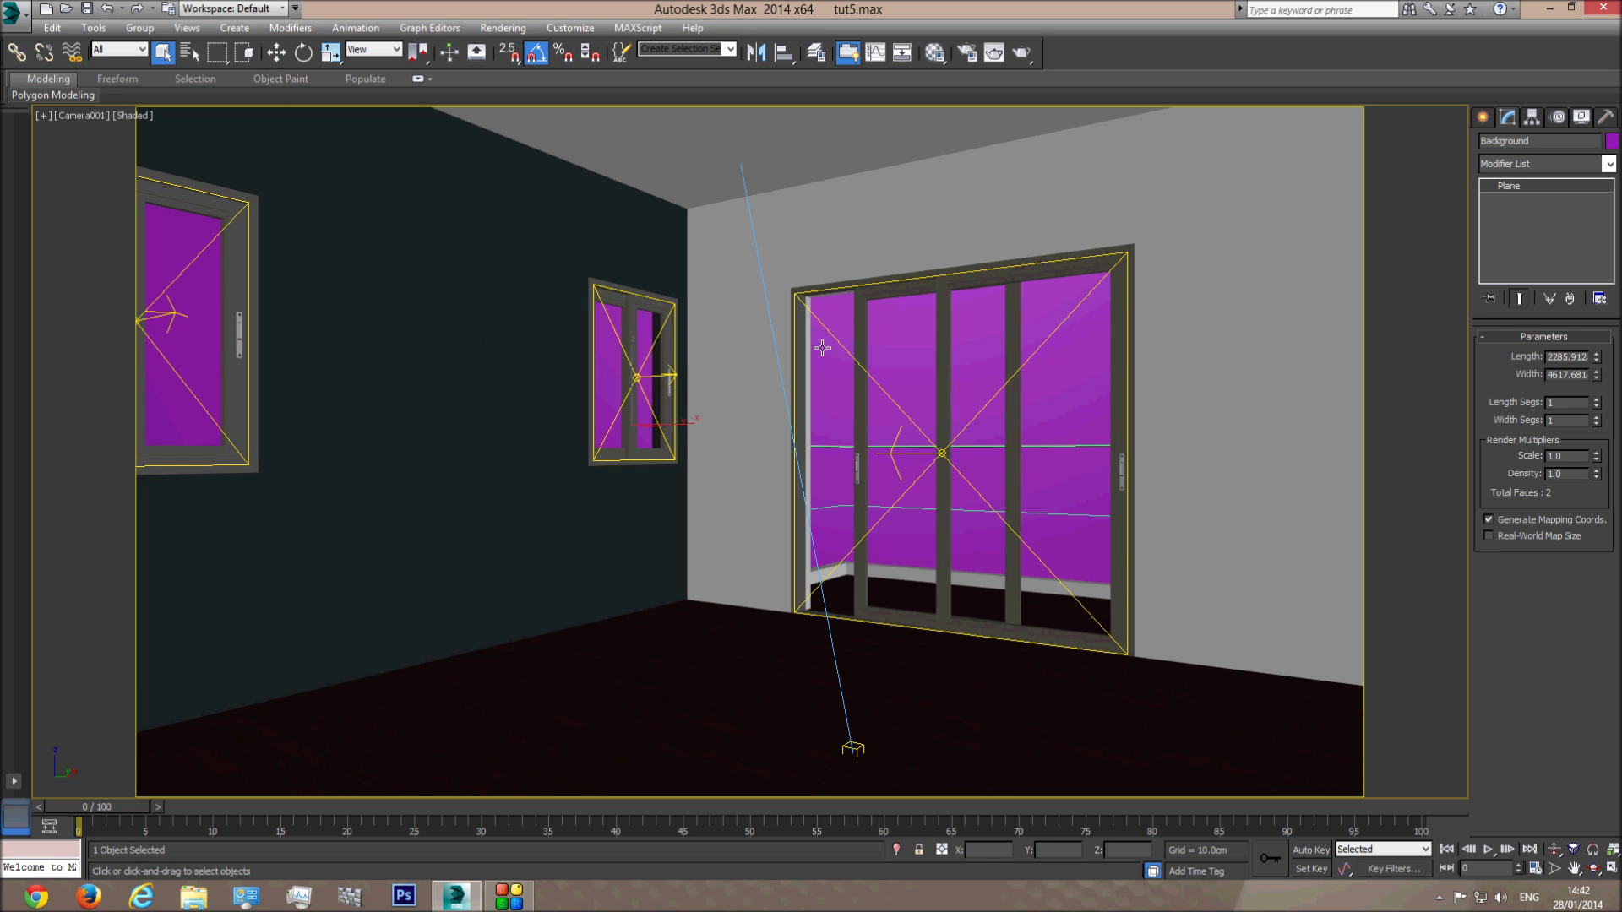
- Switch to Firefox and search Google Images for "country background"
left_click(89, 896)
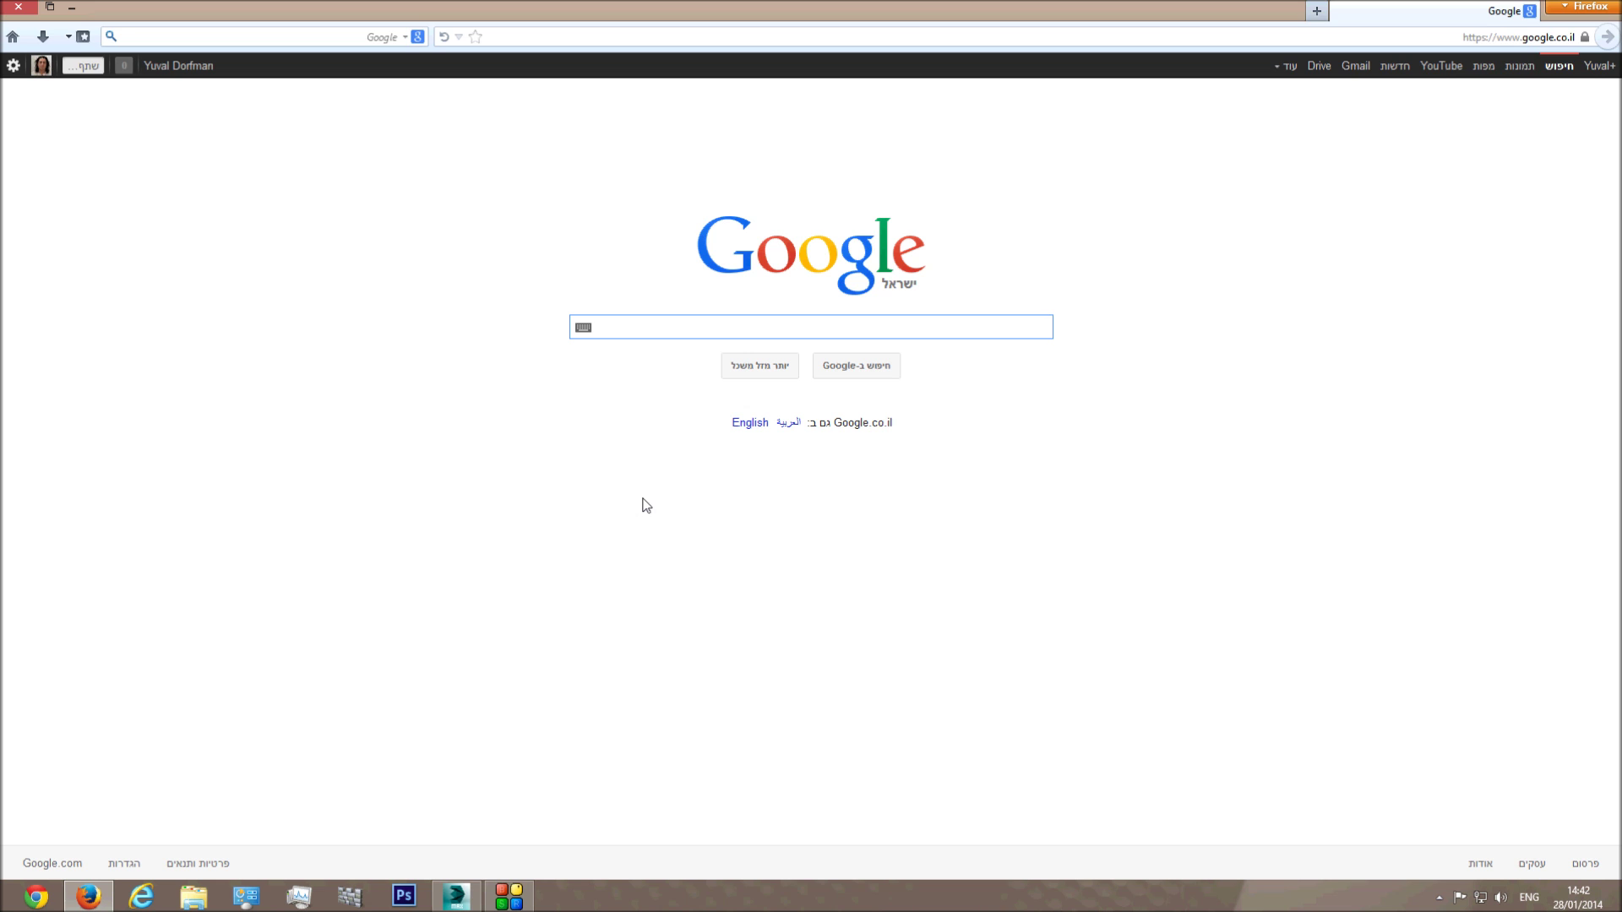
type("cou")
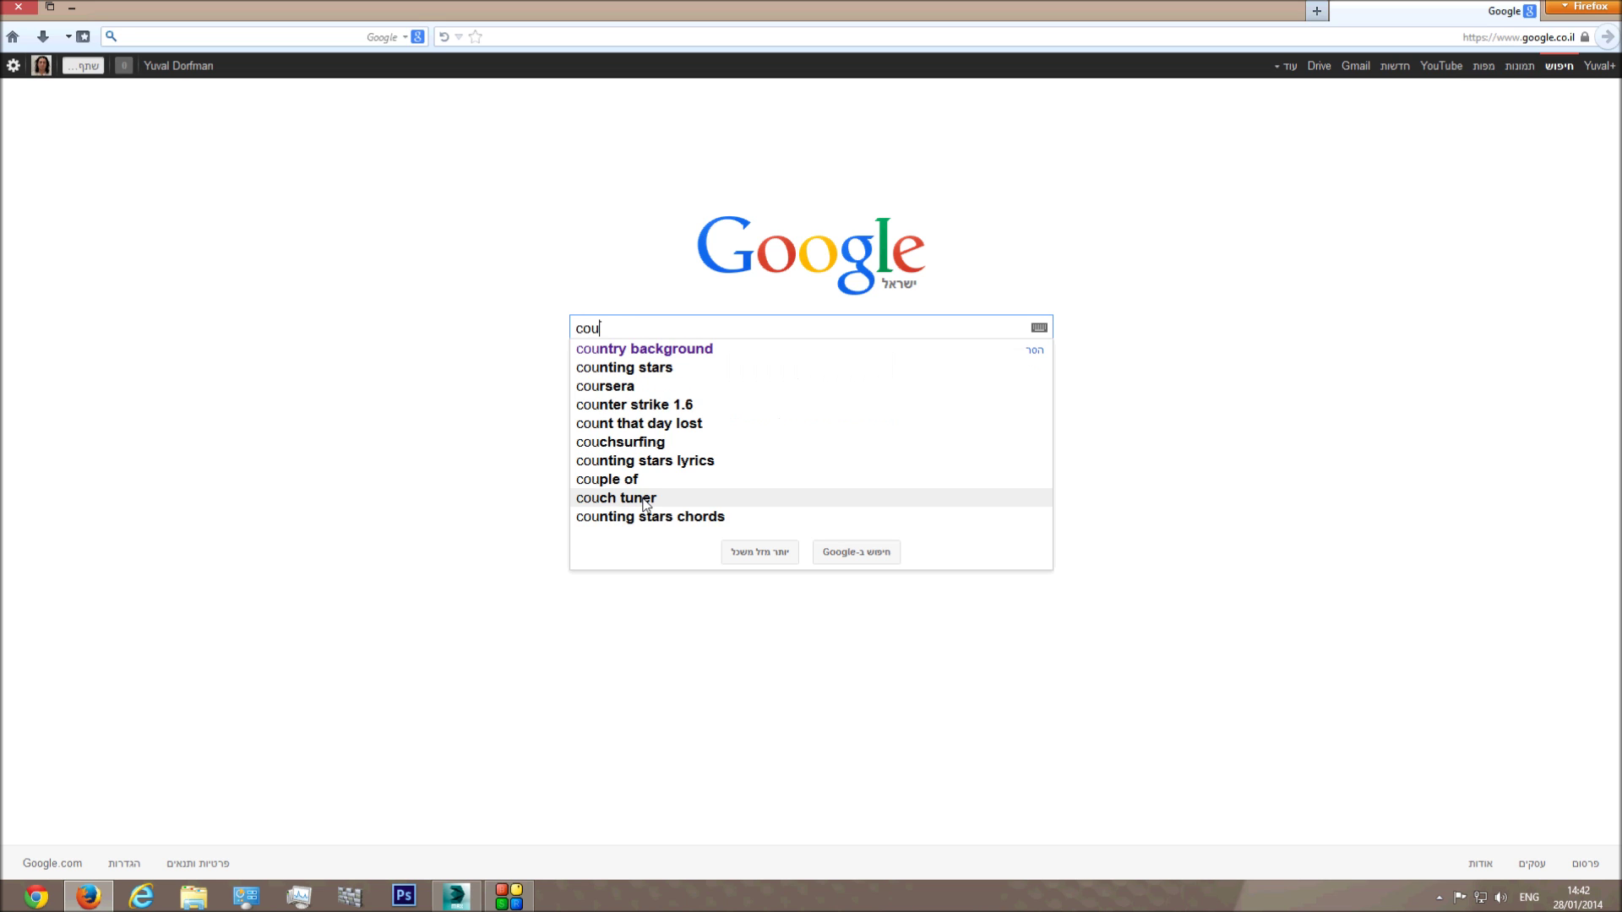
type("ntry back")
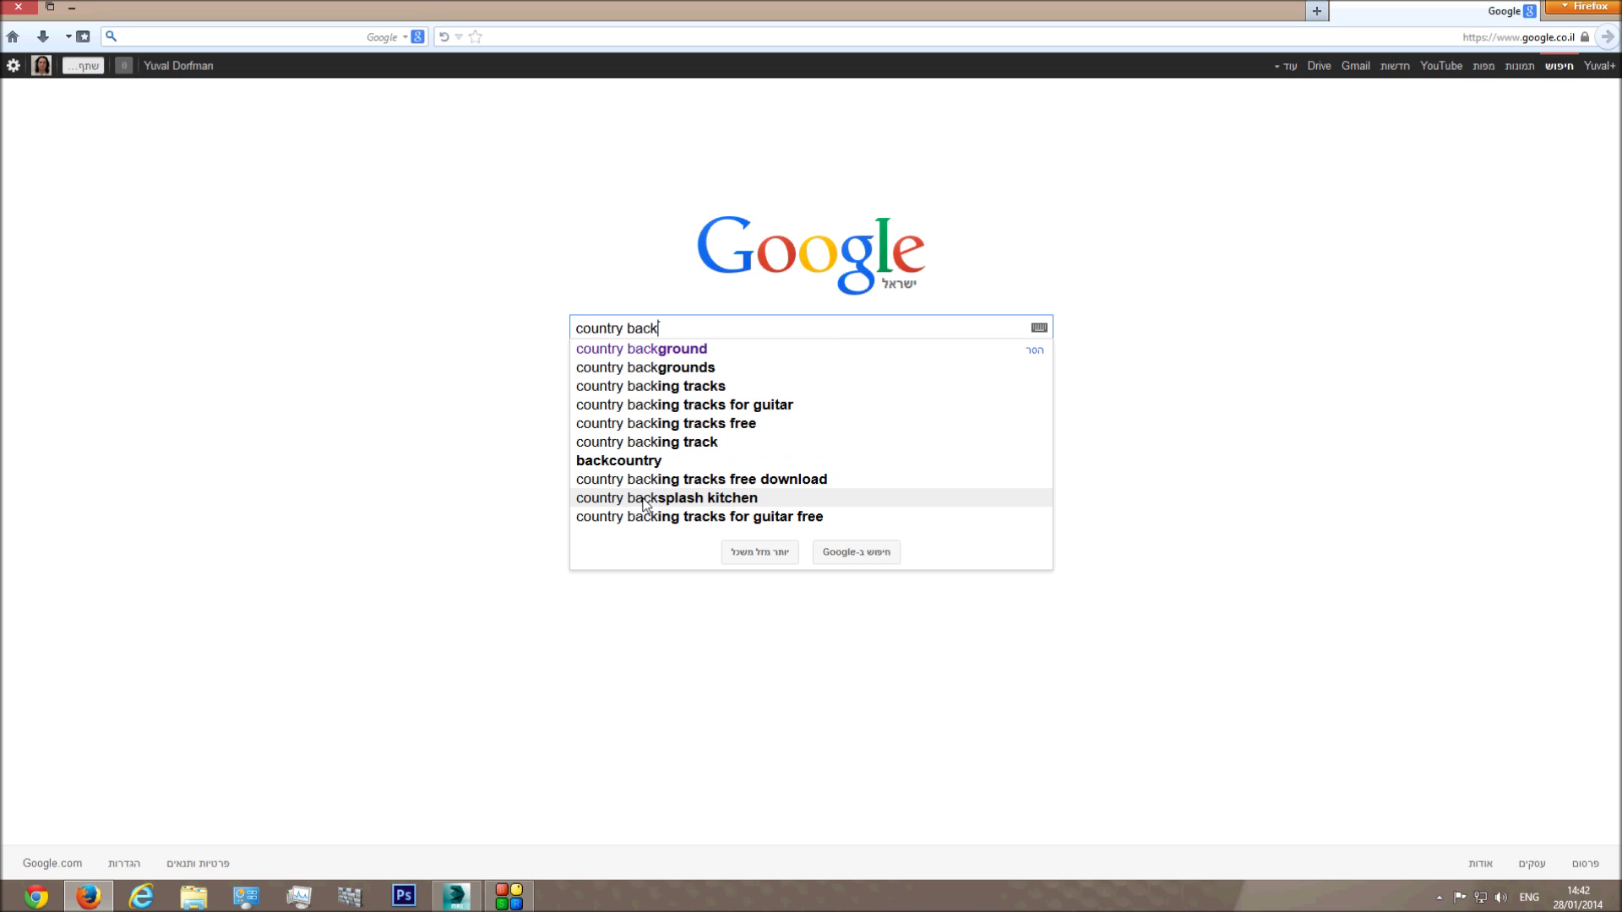
type("ground")
key("Return")
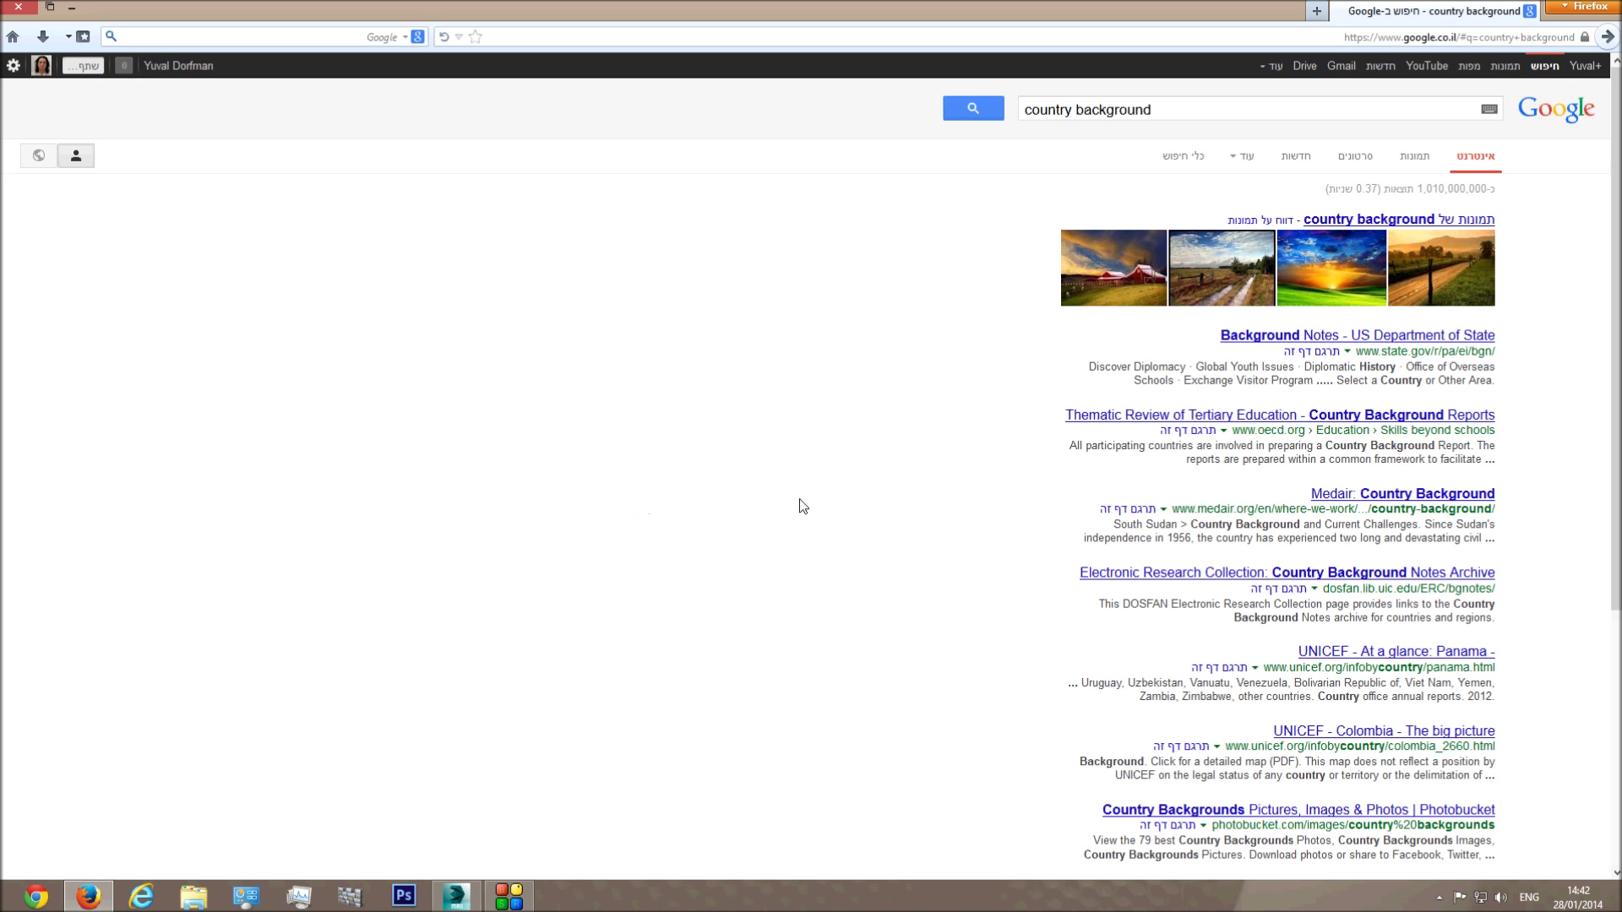
left_click(1504, 65)
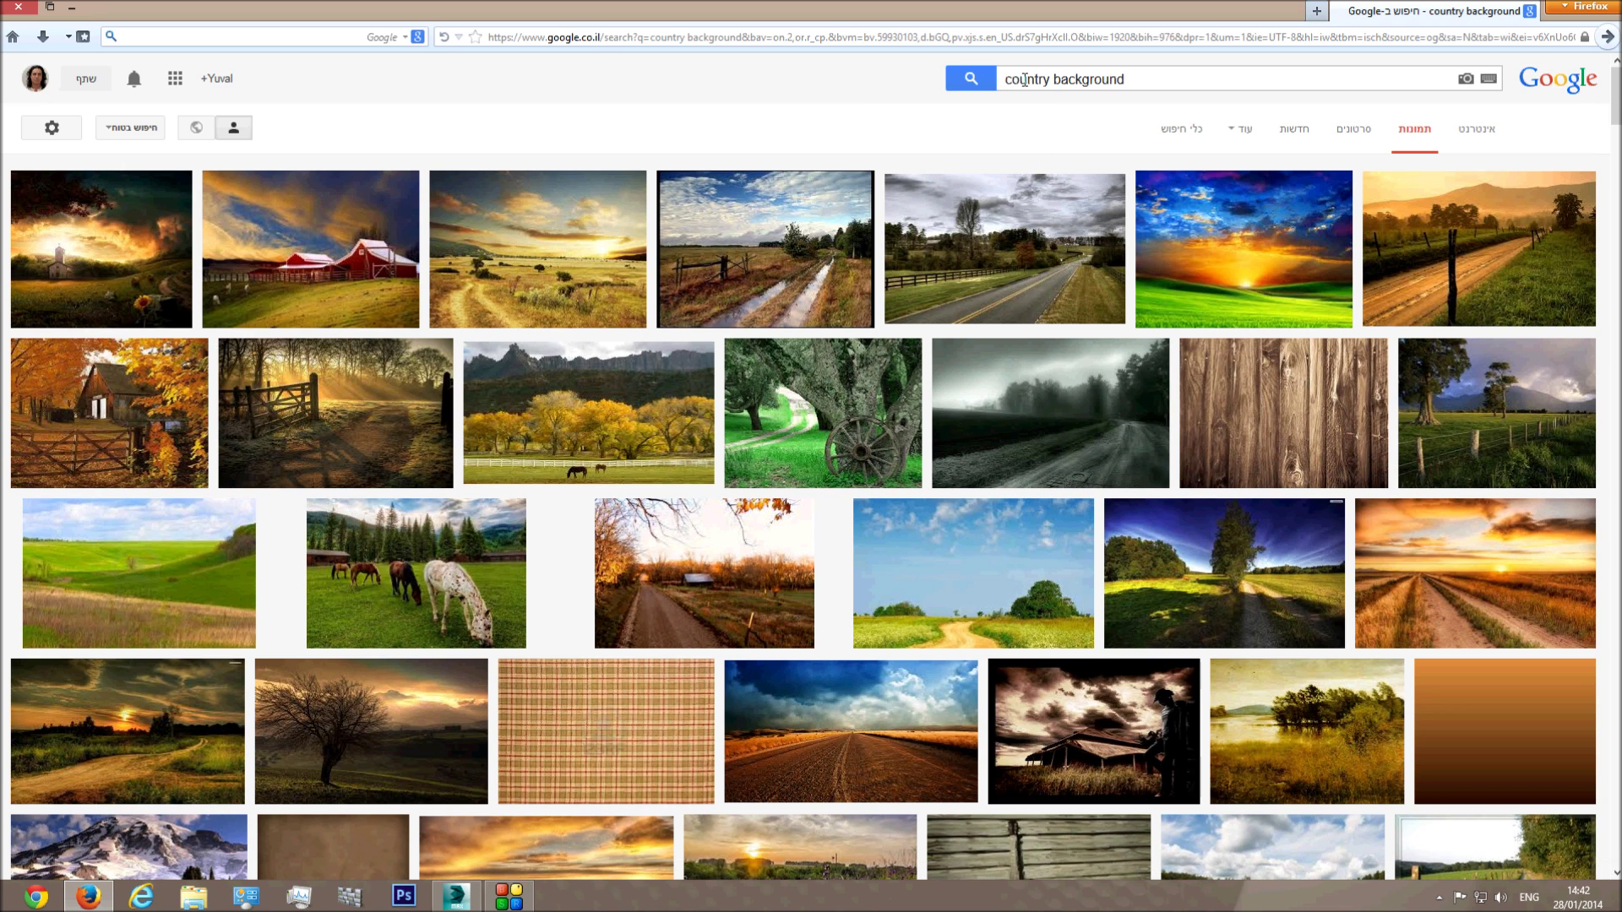
- Open the country landscape with the dirt road full size and save it to the Desktop as landscape-background-nature-country.jpg
left_click(979, 572)
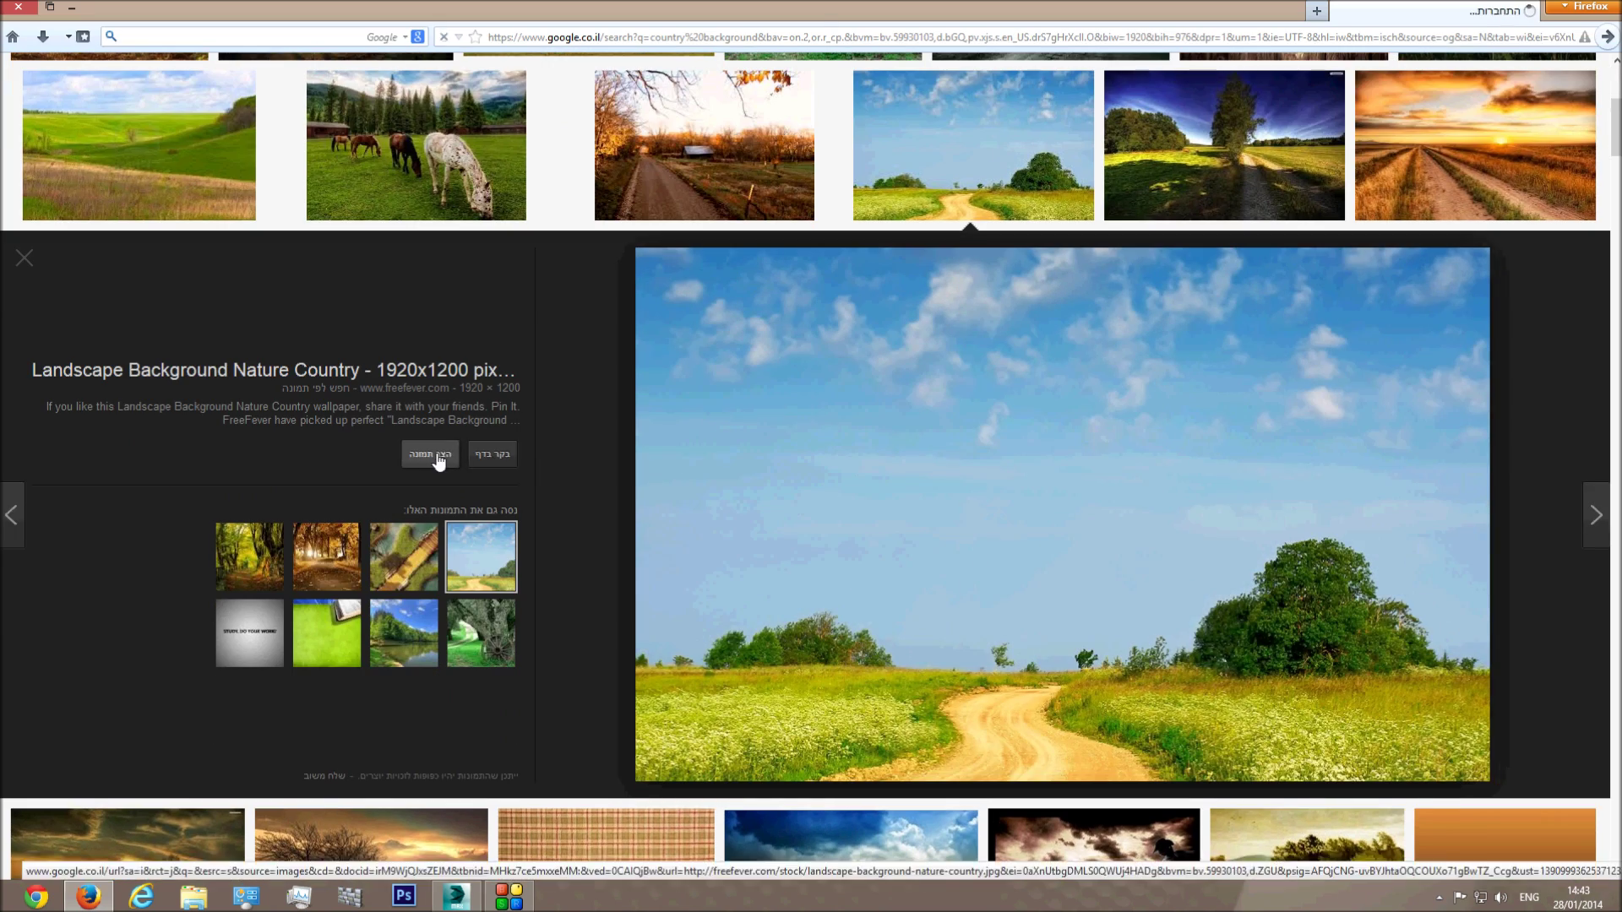
left_click(438, 460)
right_click(712, 447)
left_click(787, 507)
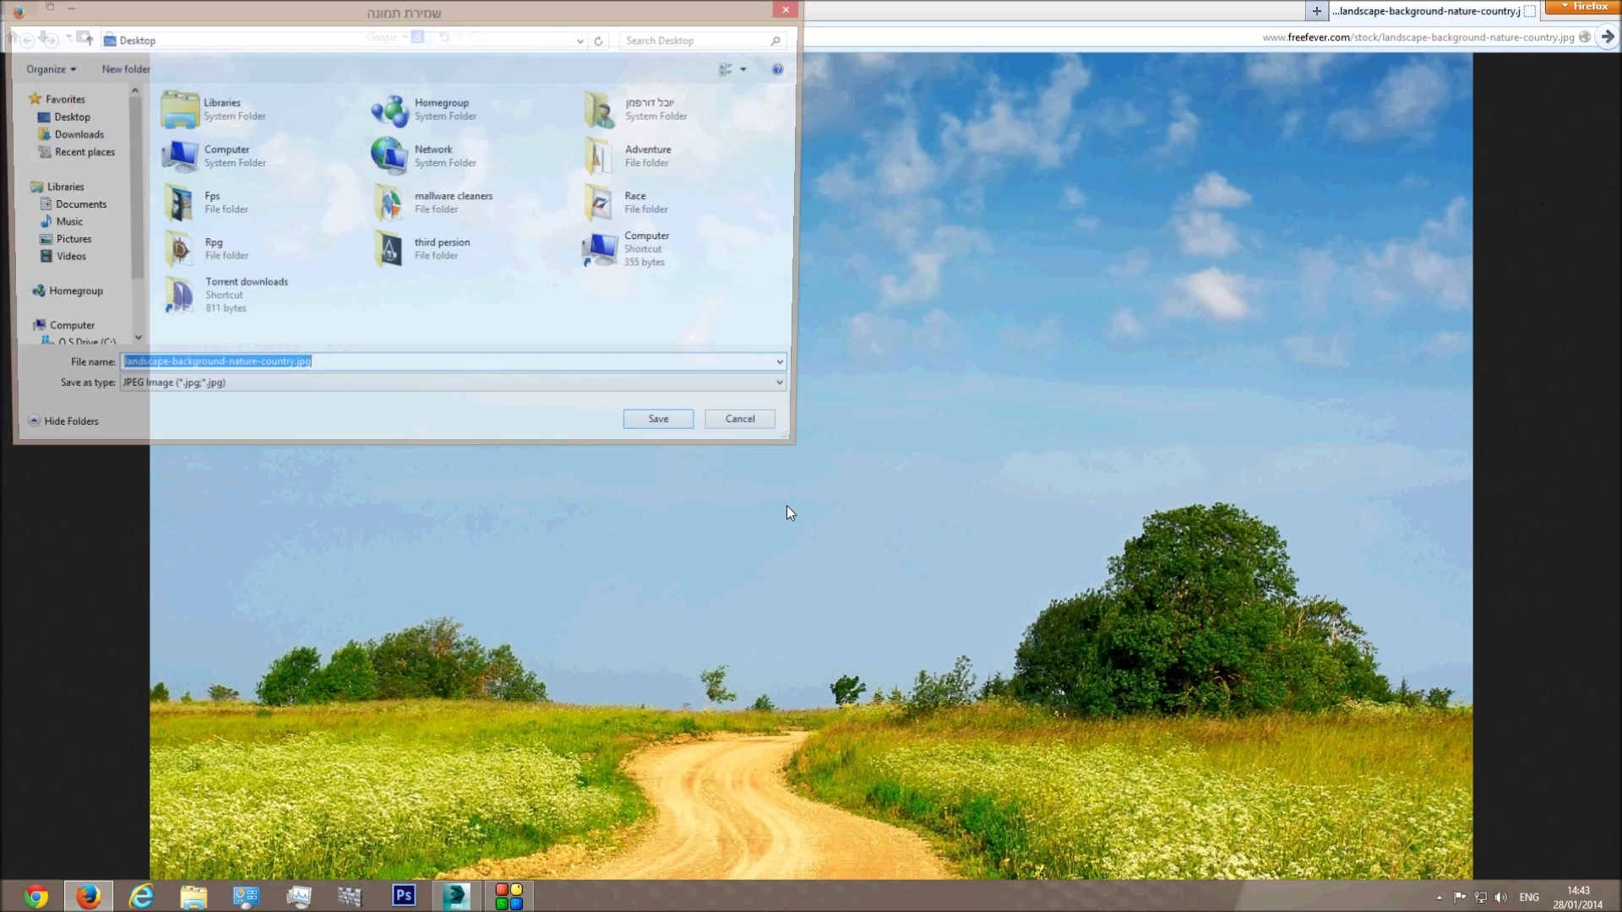
left_click(673, 425)
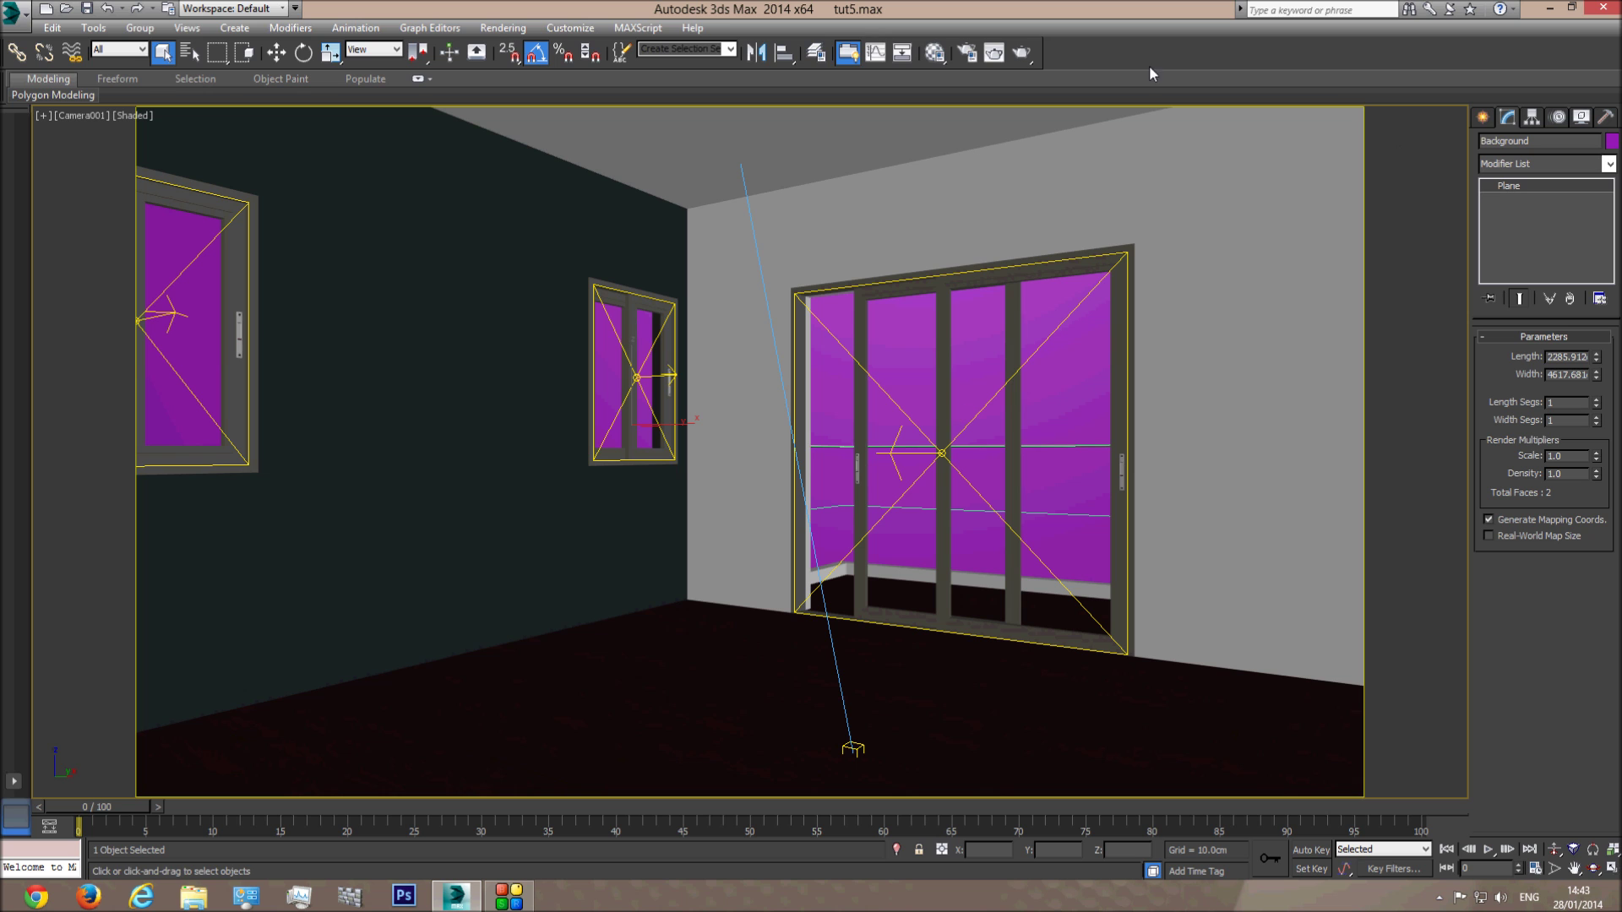
- In the 3ds Max Material Editor, select the unused Standard material 15 - Default
left_click(934, 52)
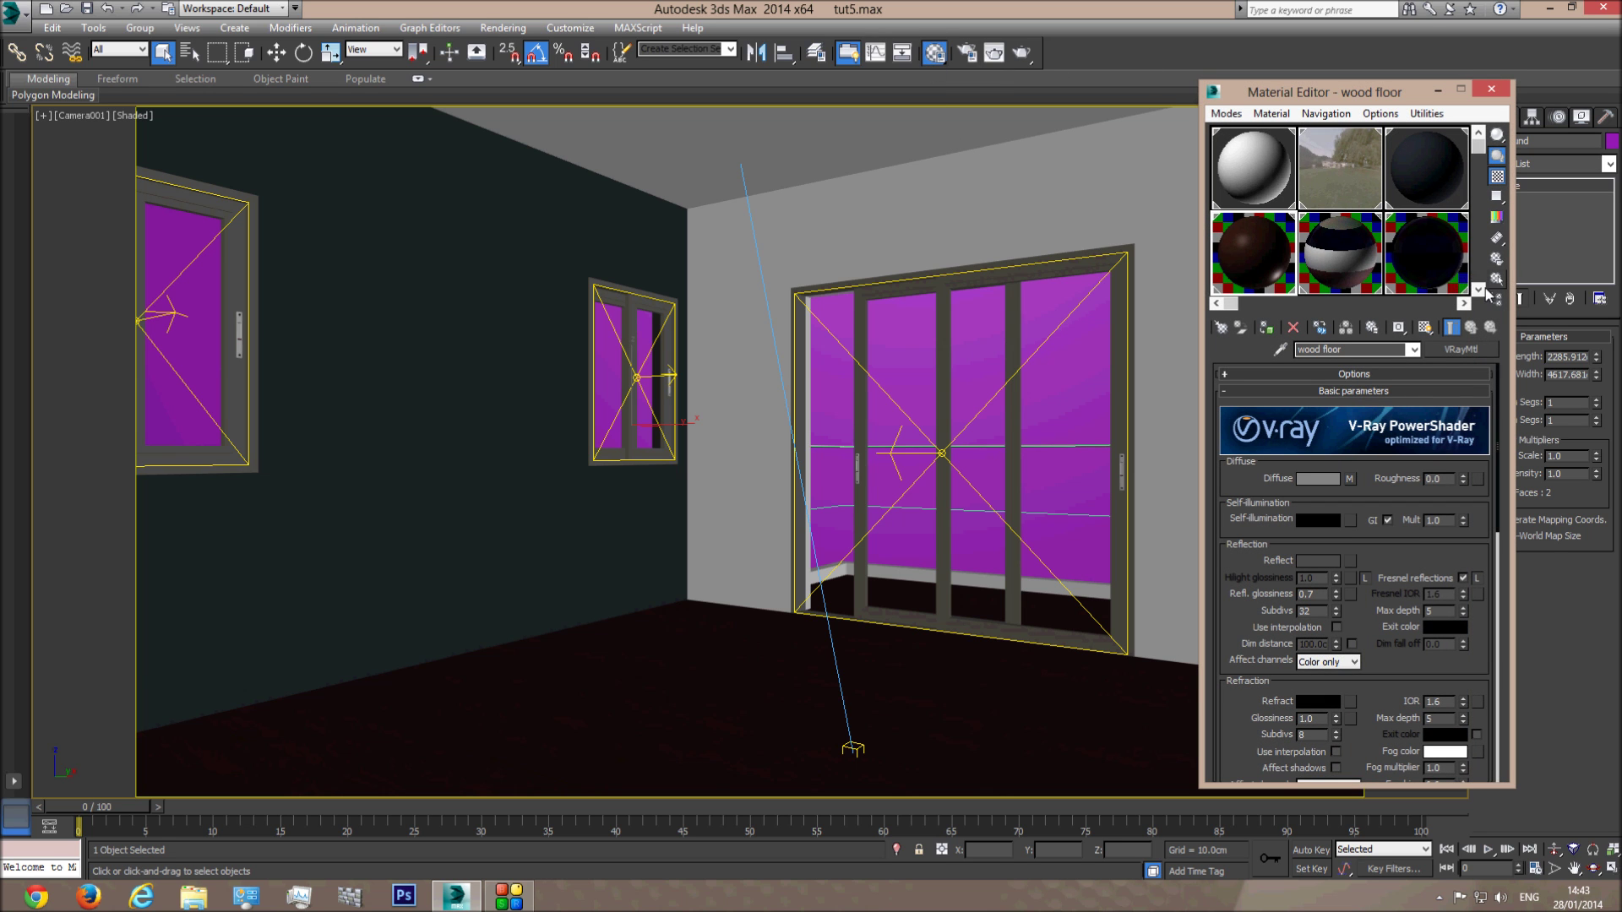
left_click(1479, 290)
left_click(1432, 248)
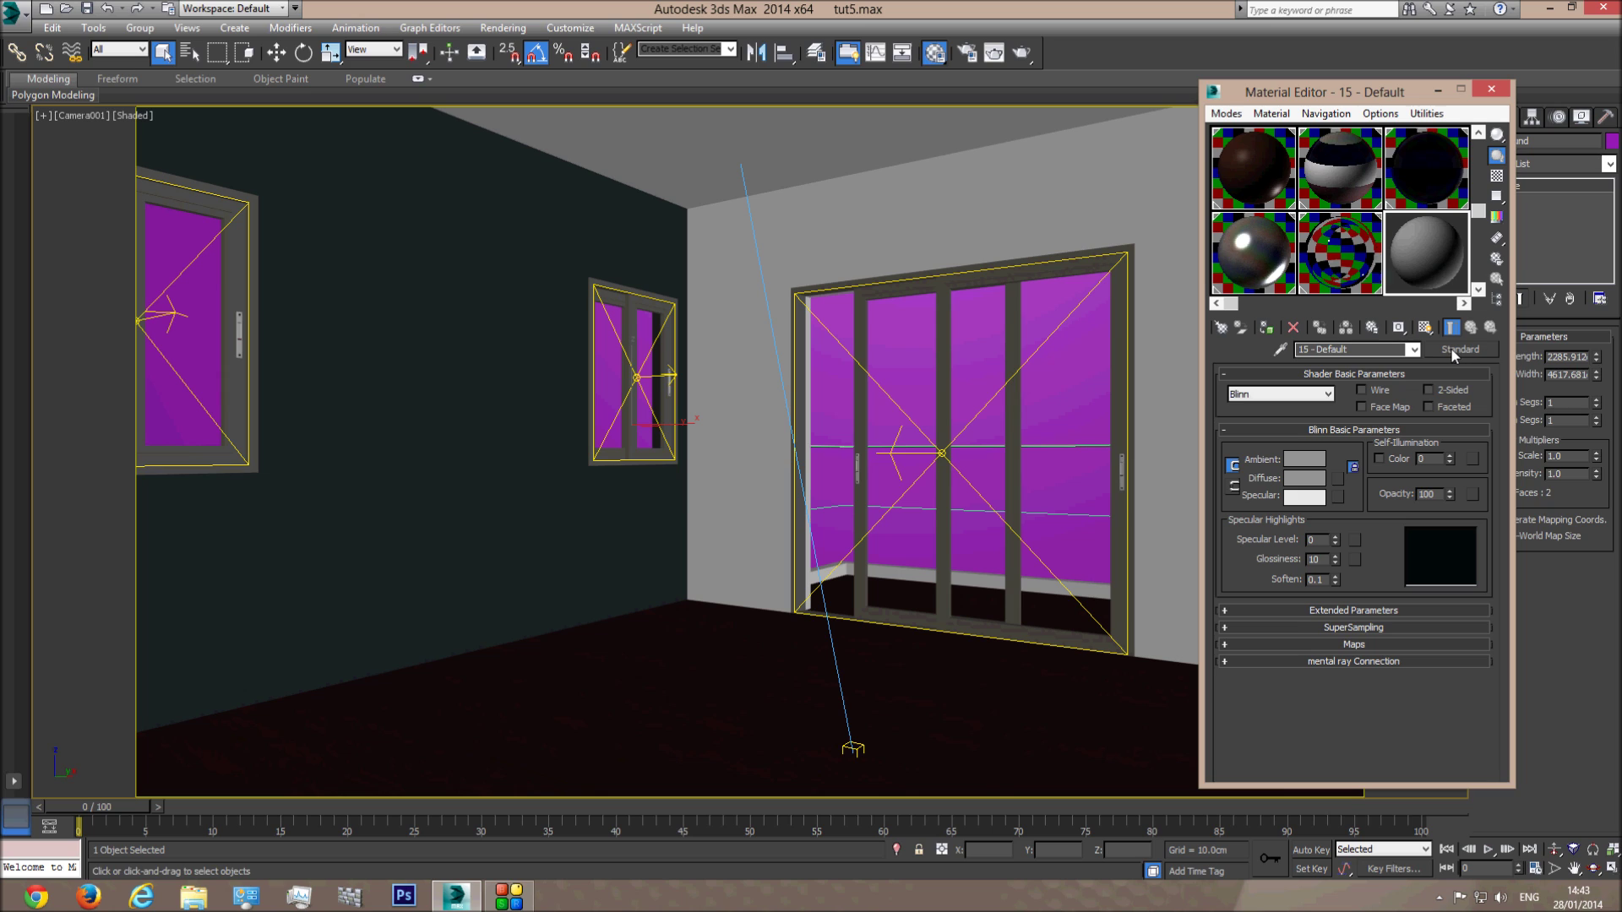
left_click_drag(1478, 211, 1478, 248)
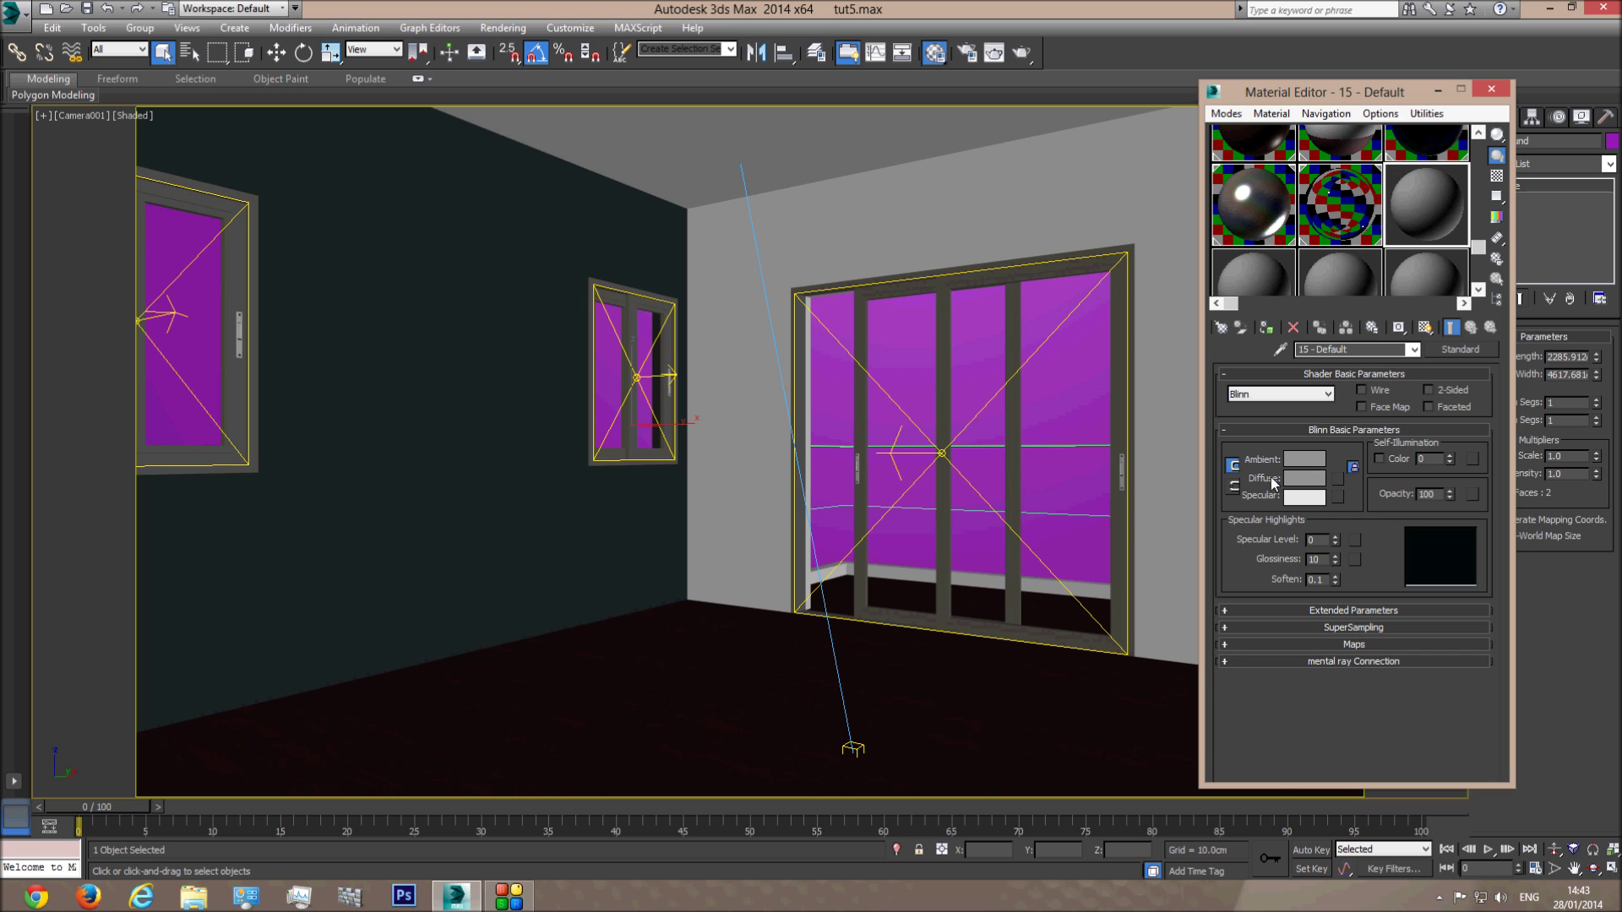
- Assign landscape-background-nature-country.jpg from the Desktop as a Bitmap map on the material's Diffuse color
left_click(1337, 478)
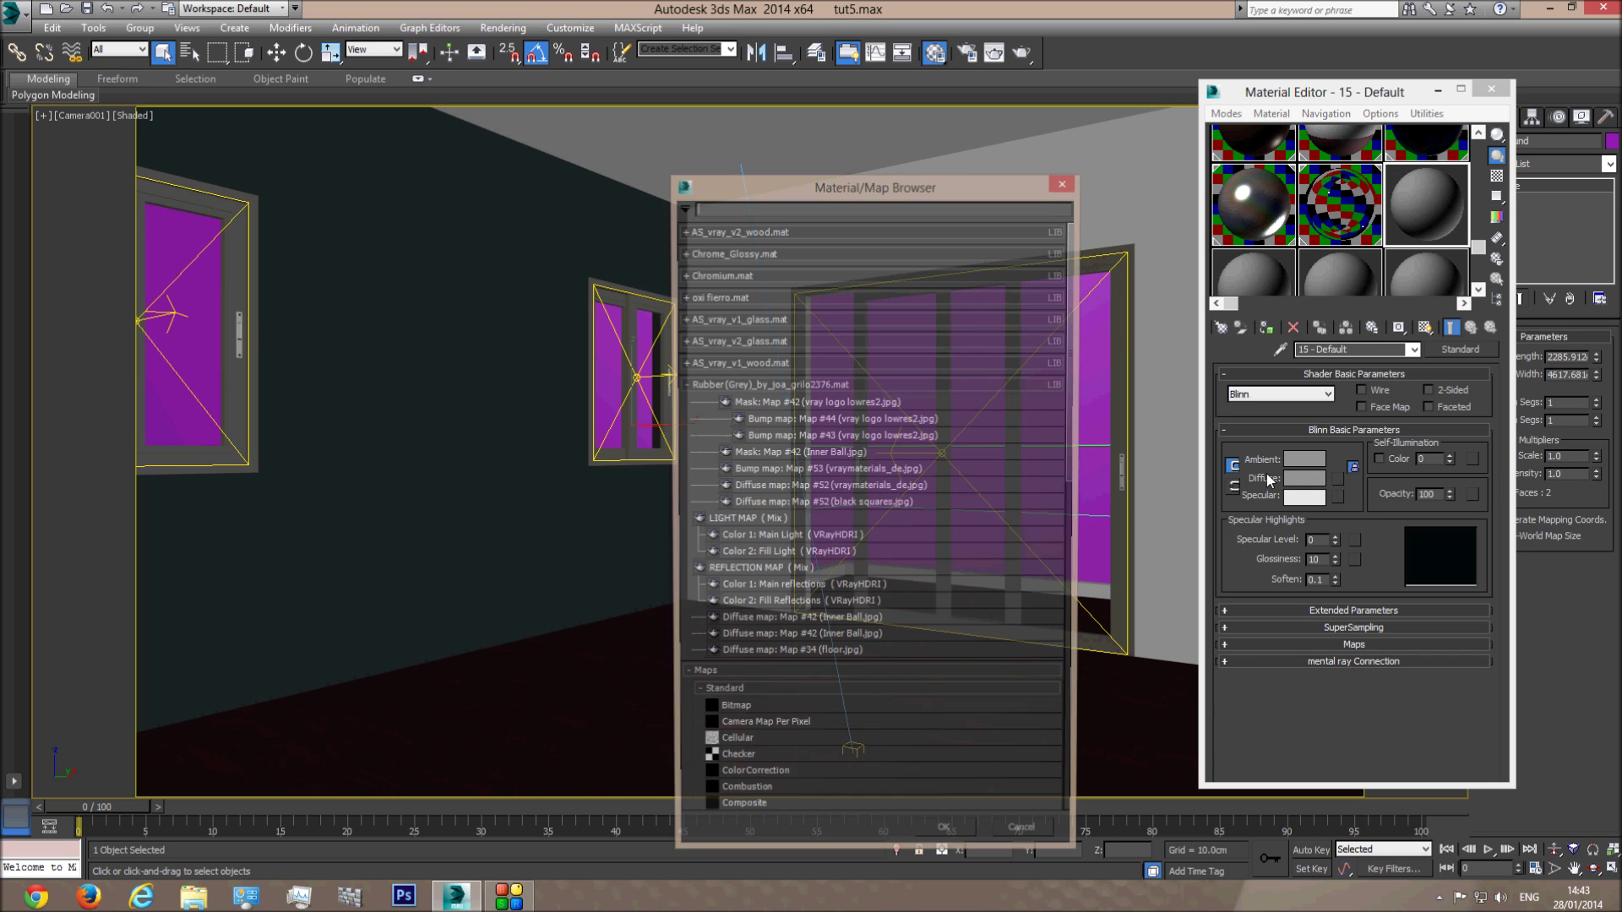
double_click(730, 715)
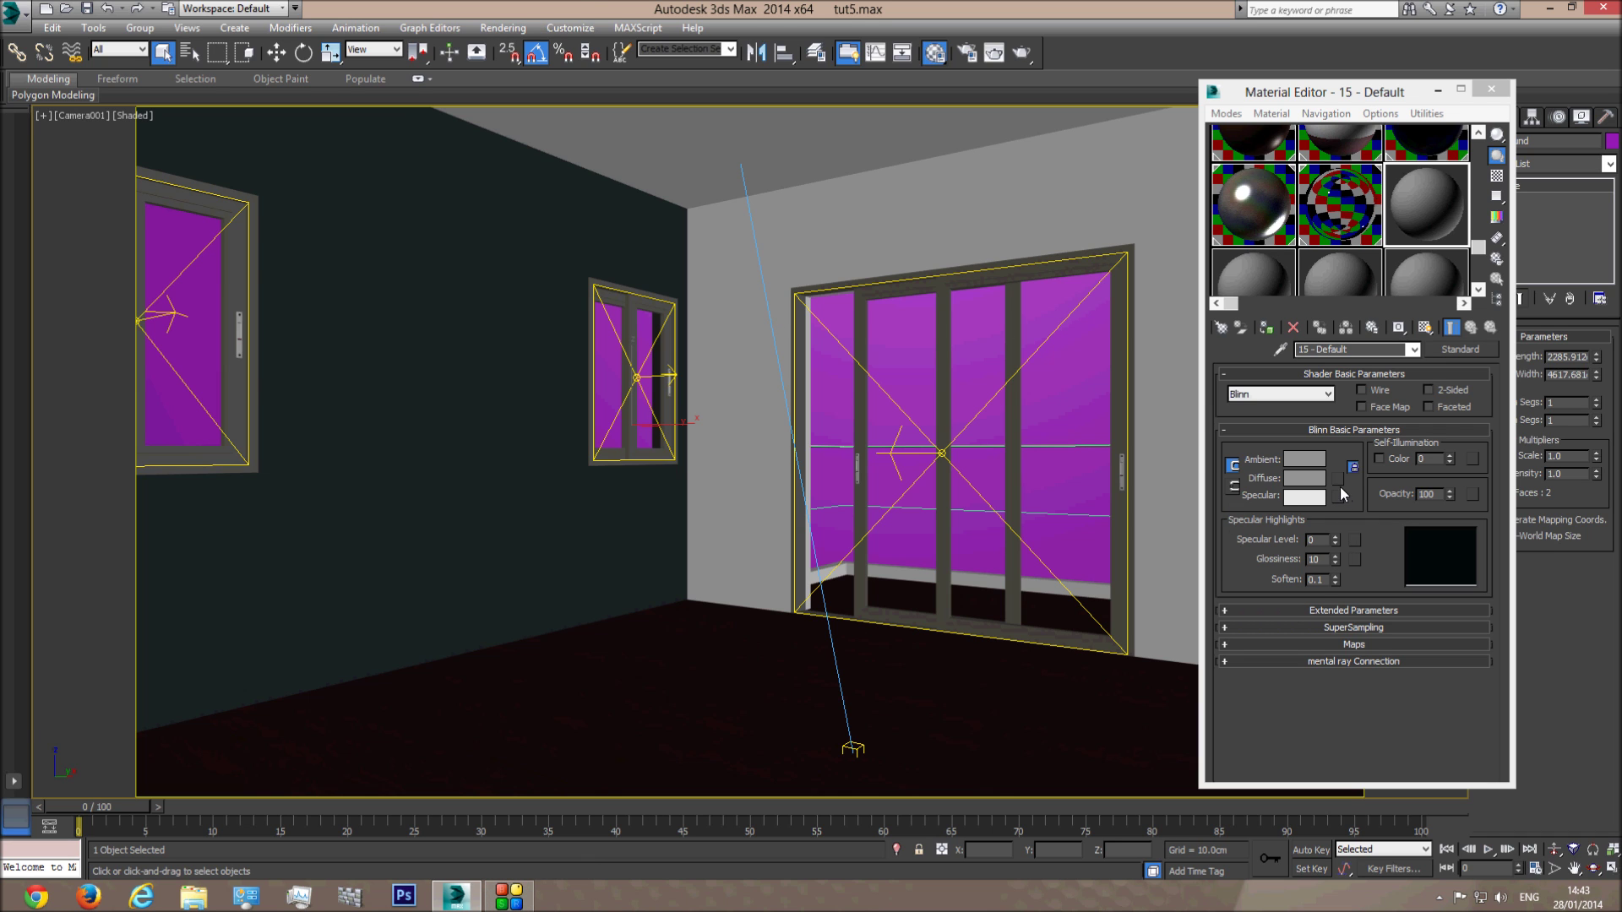
left_click(164, 71)
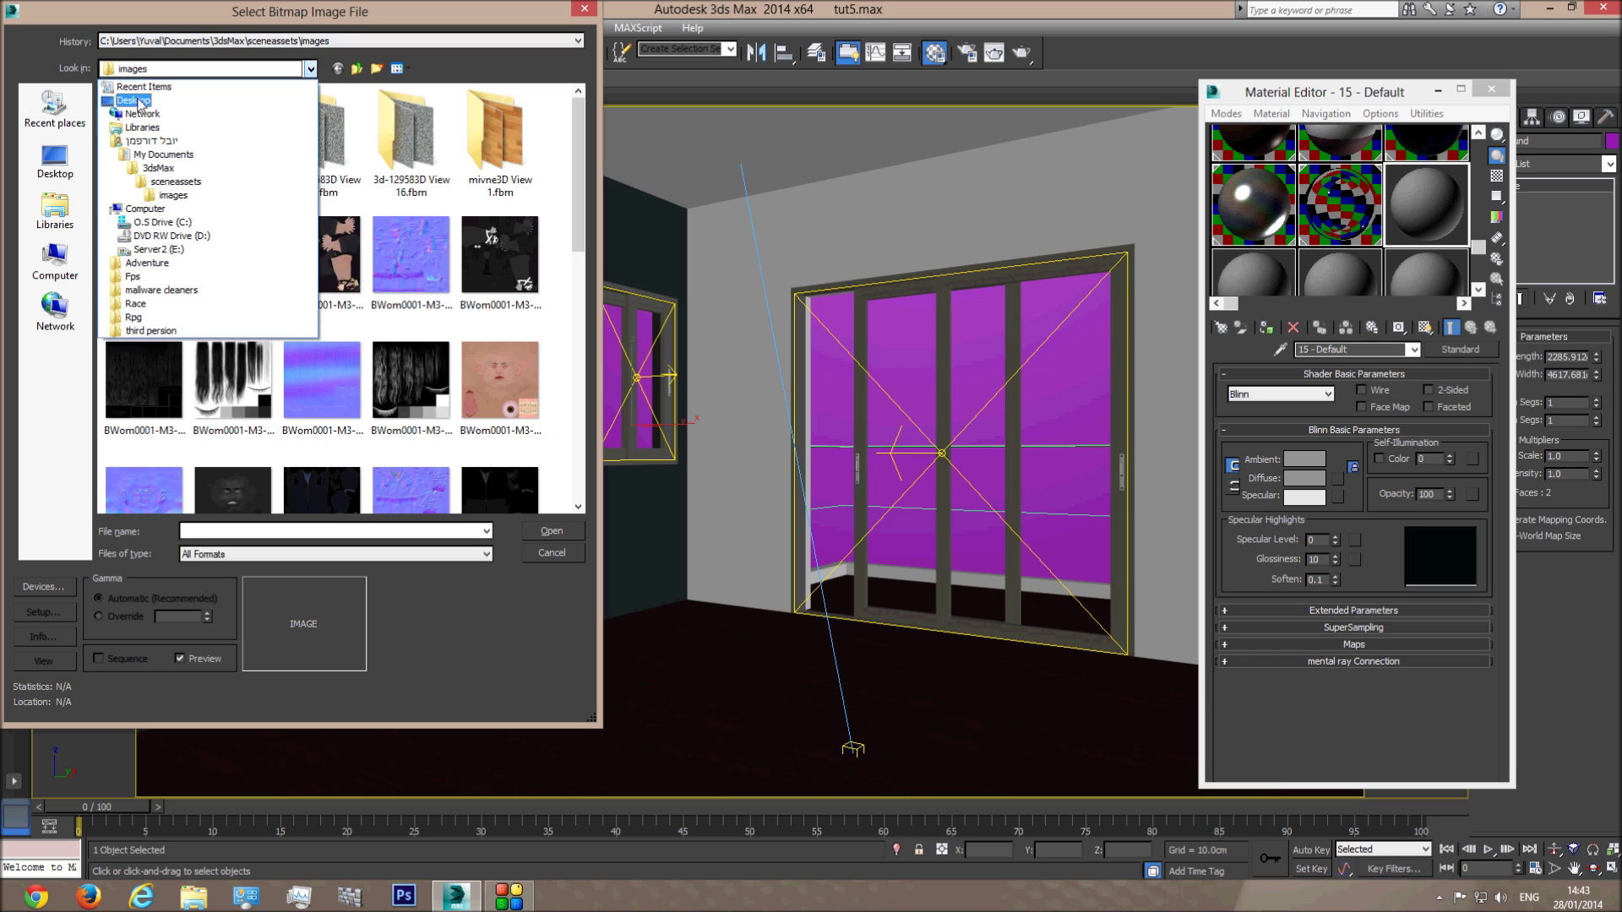
left_click(134, 100)
double_click(355, 103)
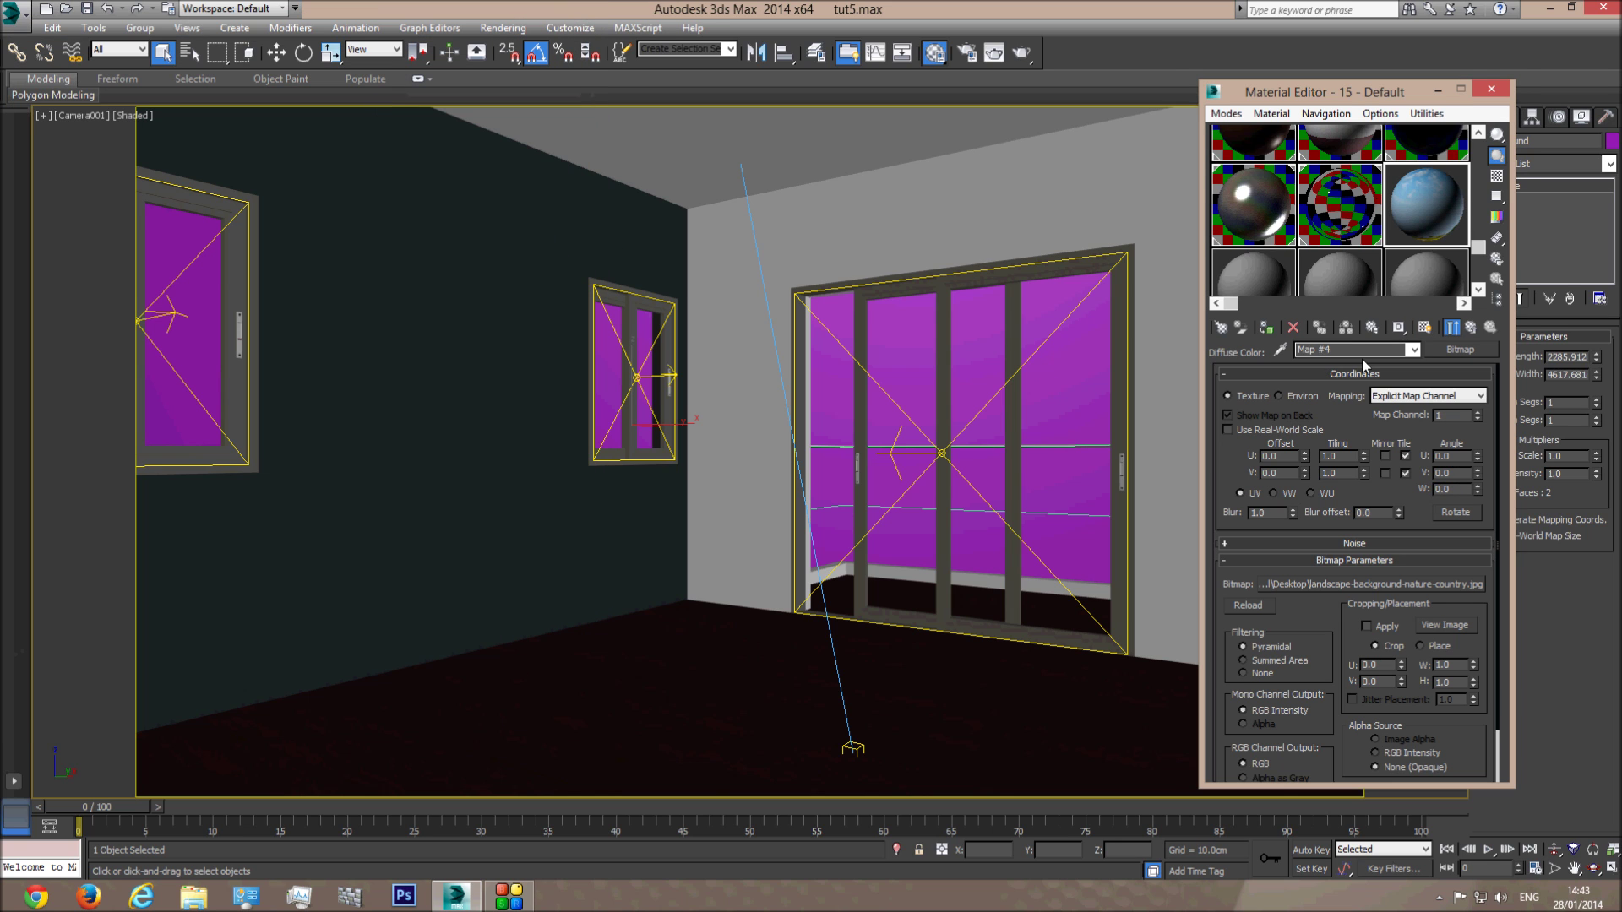
- Turn on viewport display of the 15 - Default material's map and assign the material to the background plane outside the windows
left_click(1412, 349)
left_click(1317, 362)
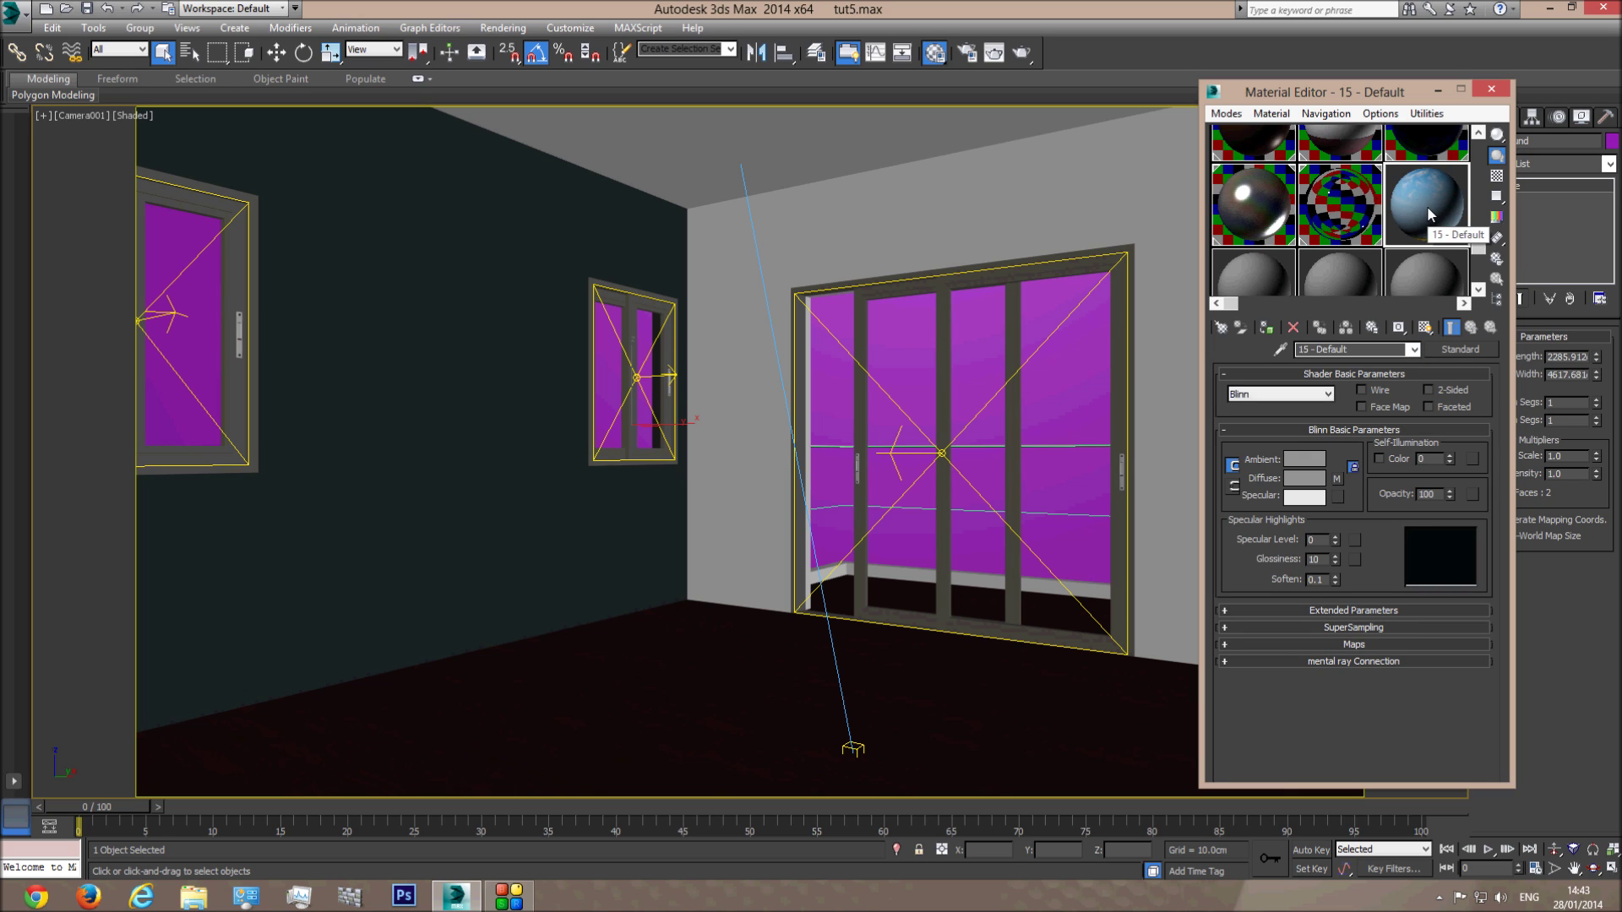
left_click(1424, 329)
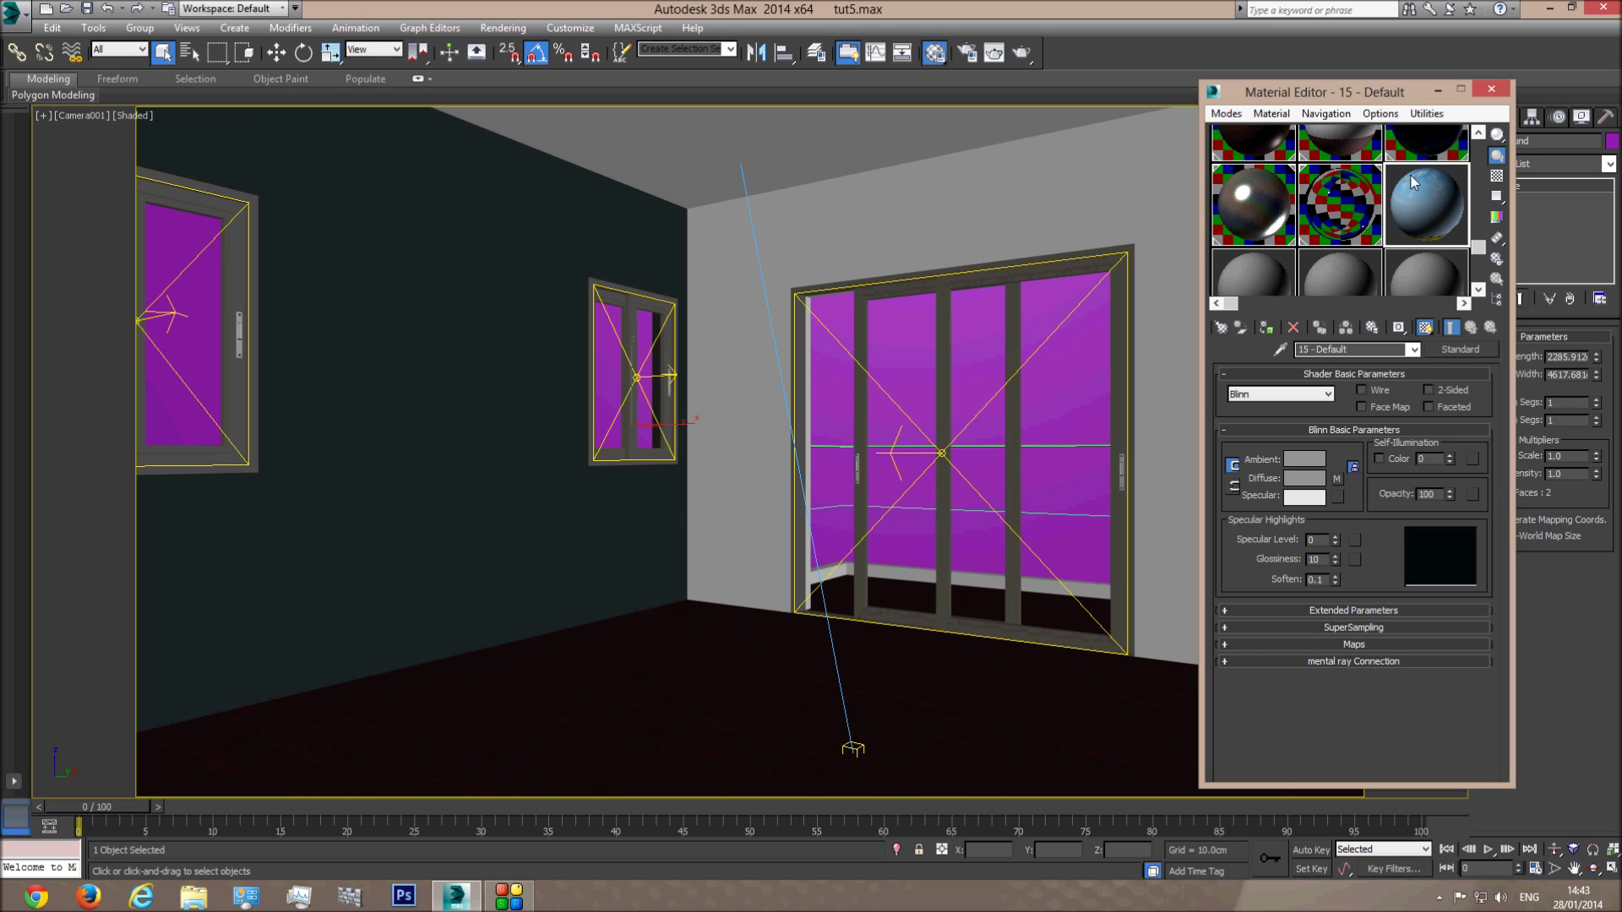
left_click_drag(1417, 205, 830, 365)
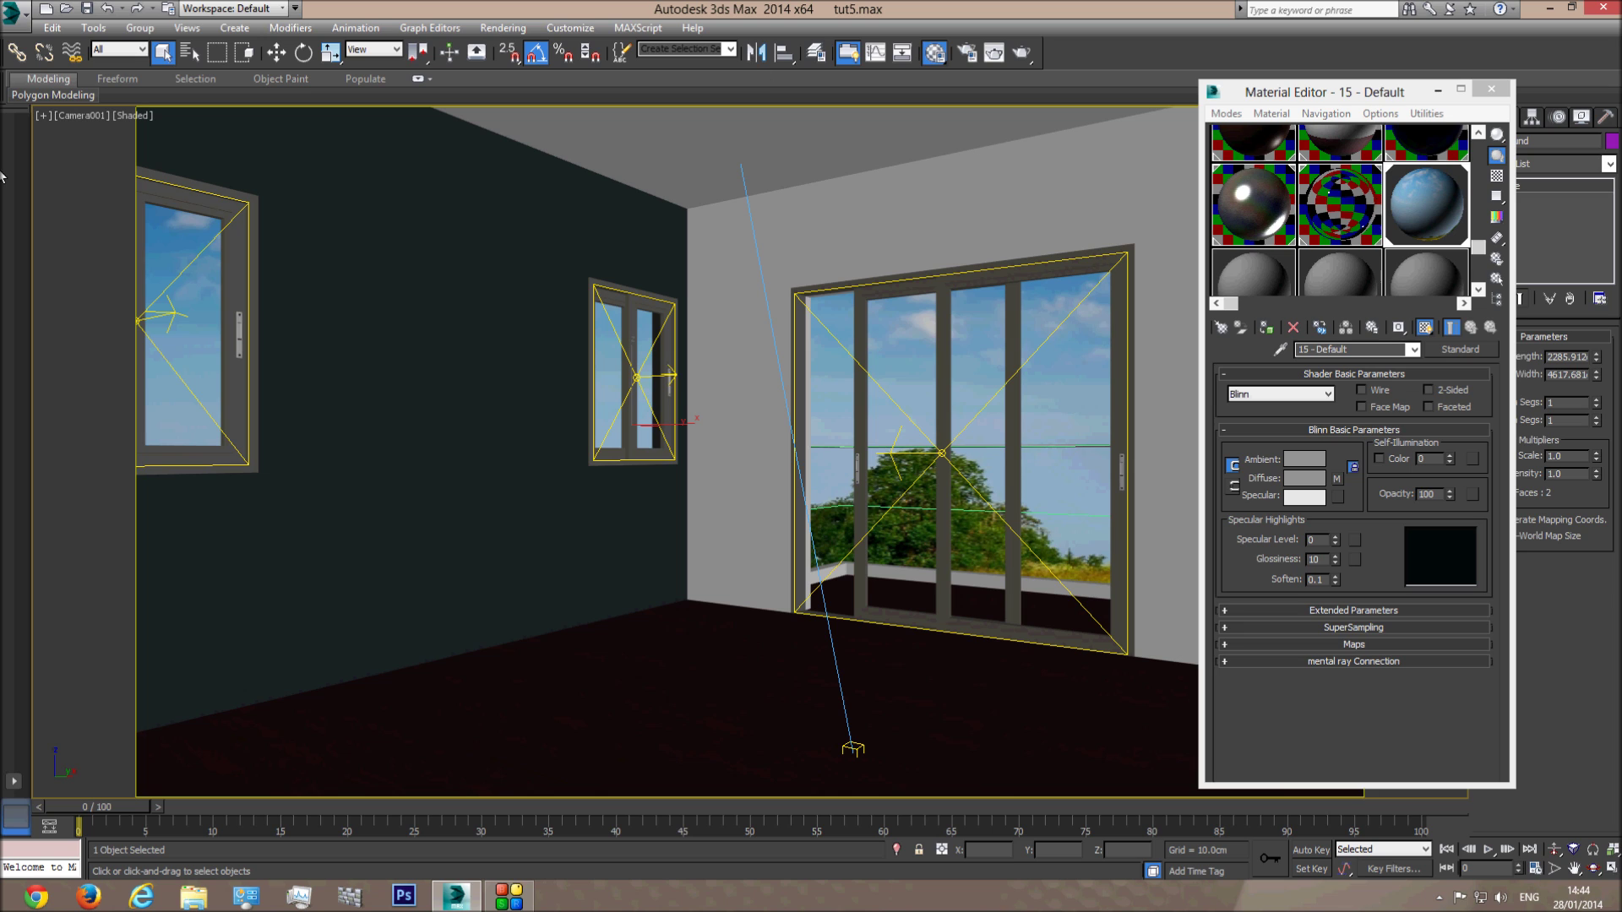
left_click(1491, 88)
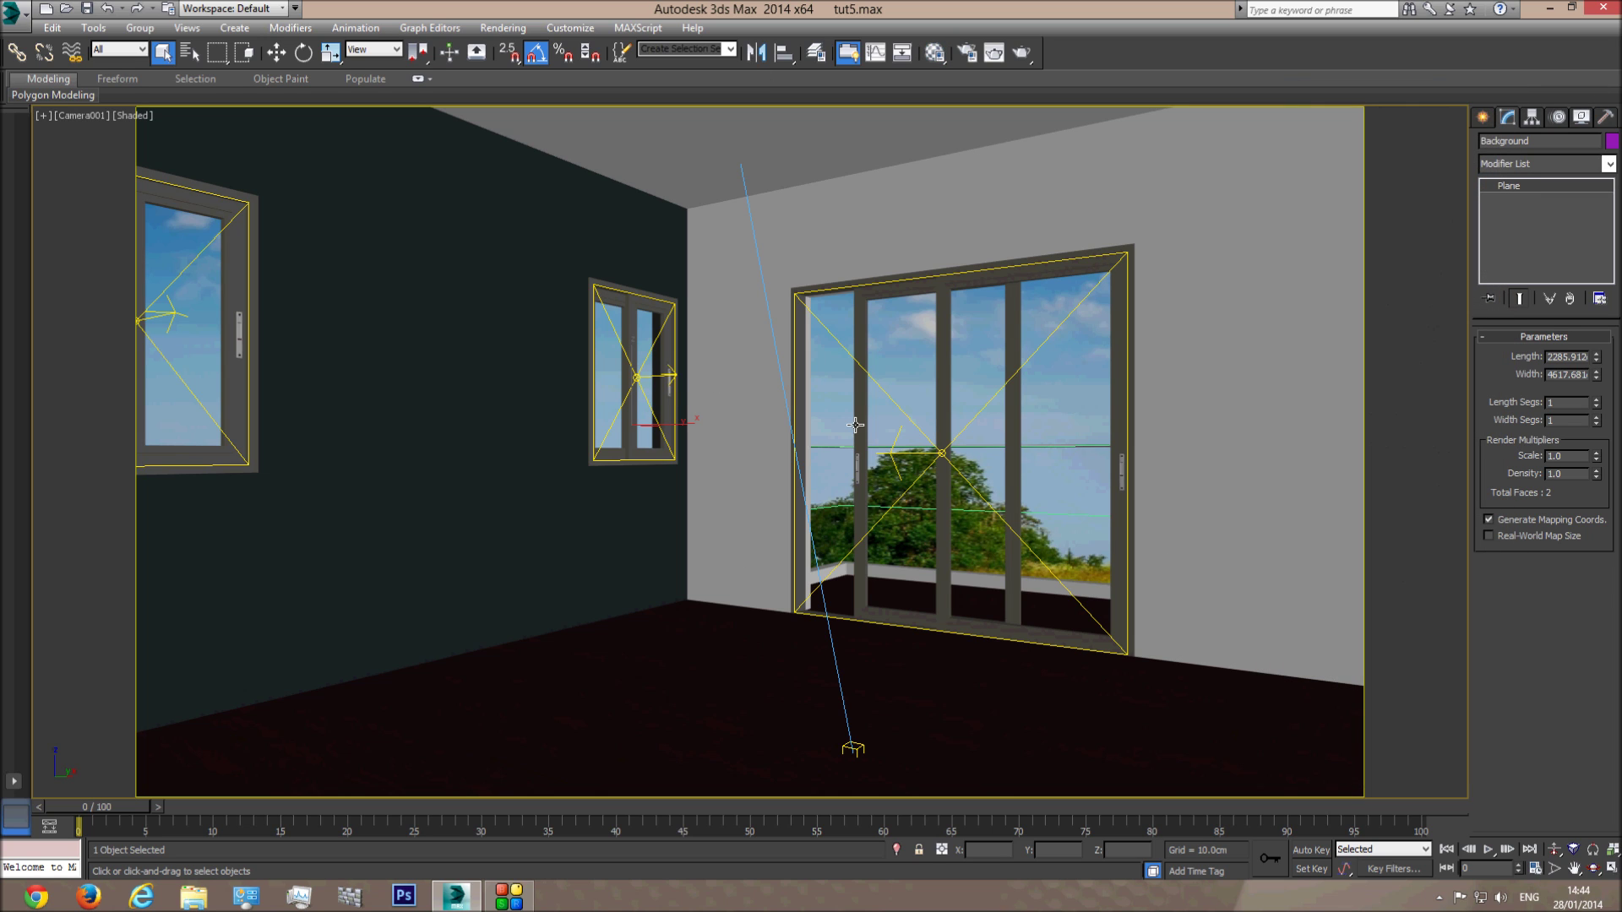
- In a perspective view showing the whole background plane, increase the plane's length to about 2857.39 cm
key("p")
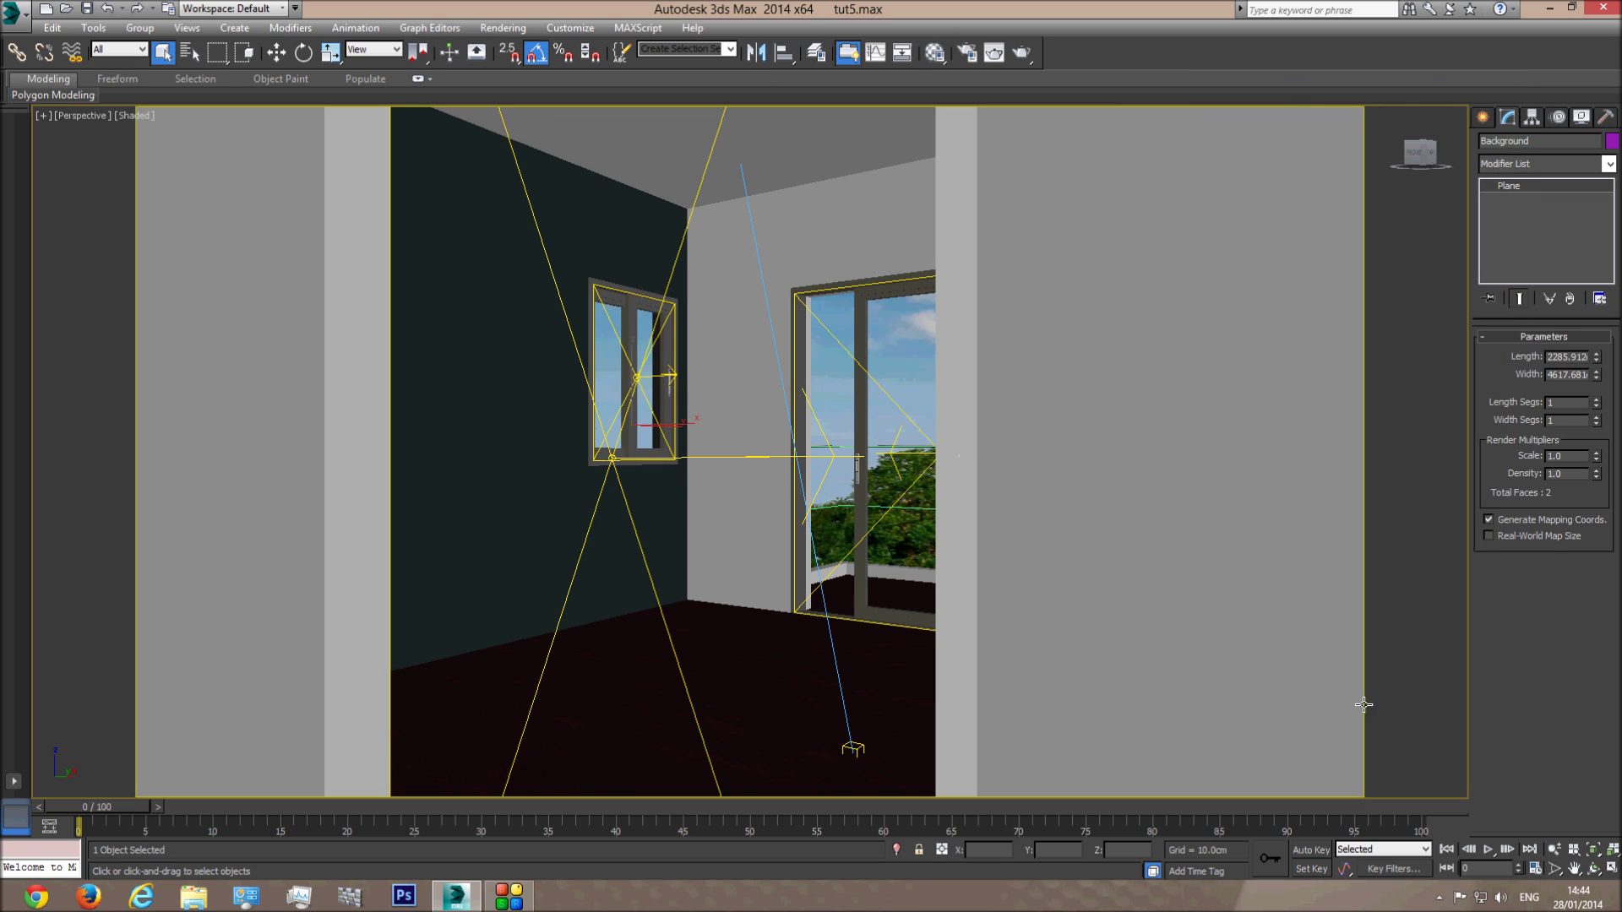
left_click(1592, 868)
left_click_drag(726, 473, 752, 449)
scroll(766, 430, "down", 4)
right_click(754, 443)
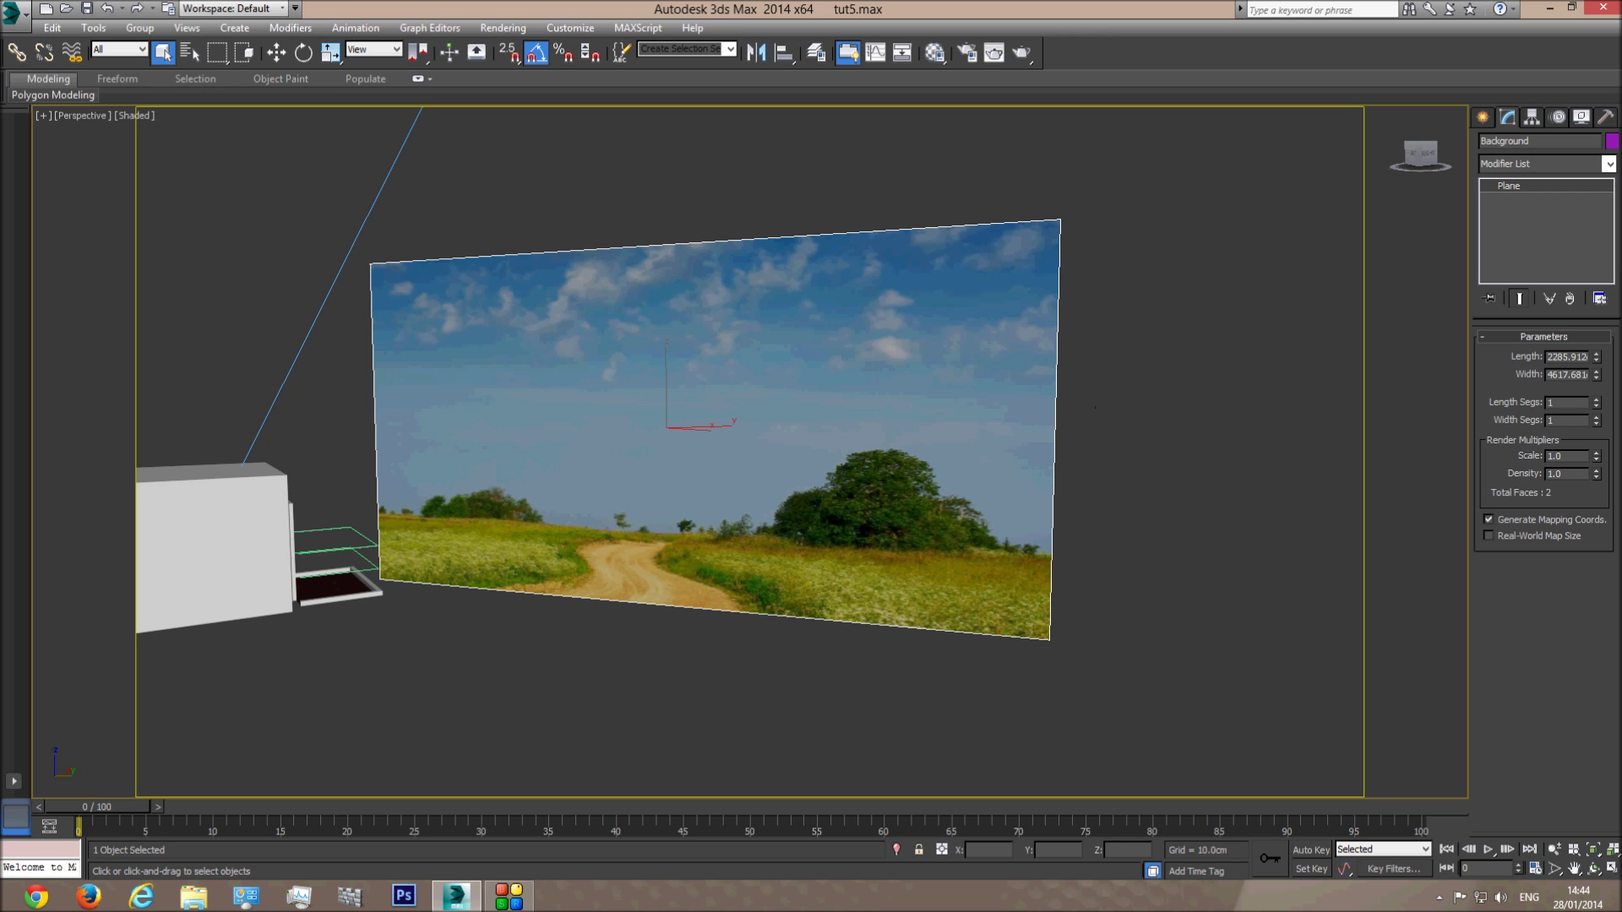
left_click_drag(1599, 361, 1601, 330)
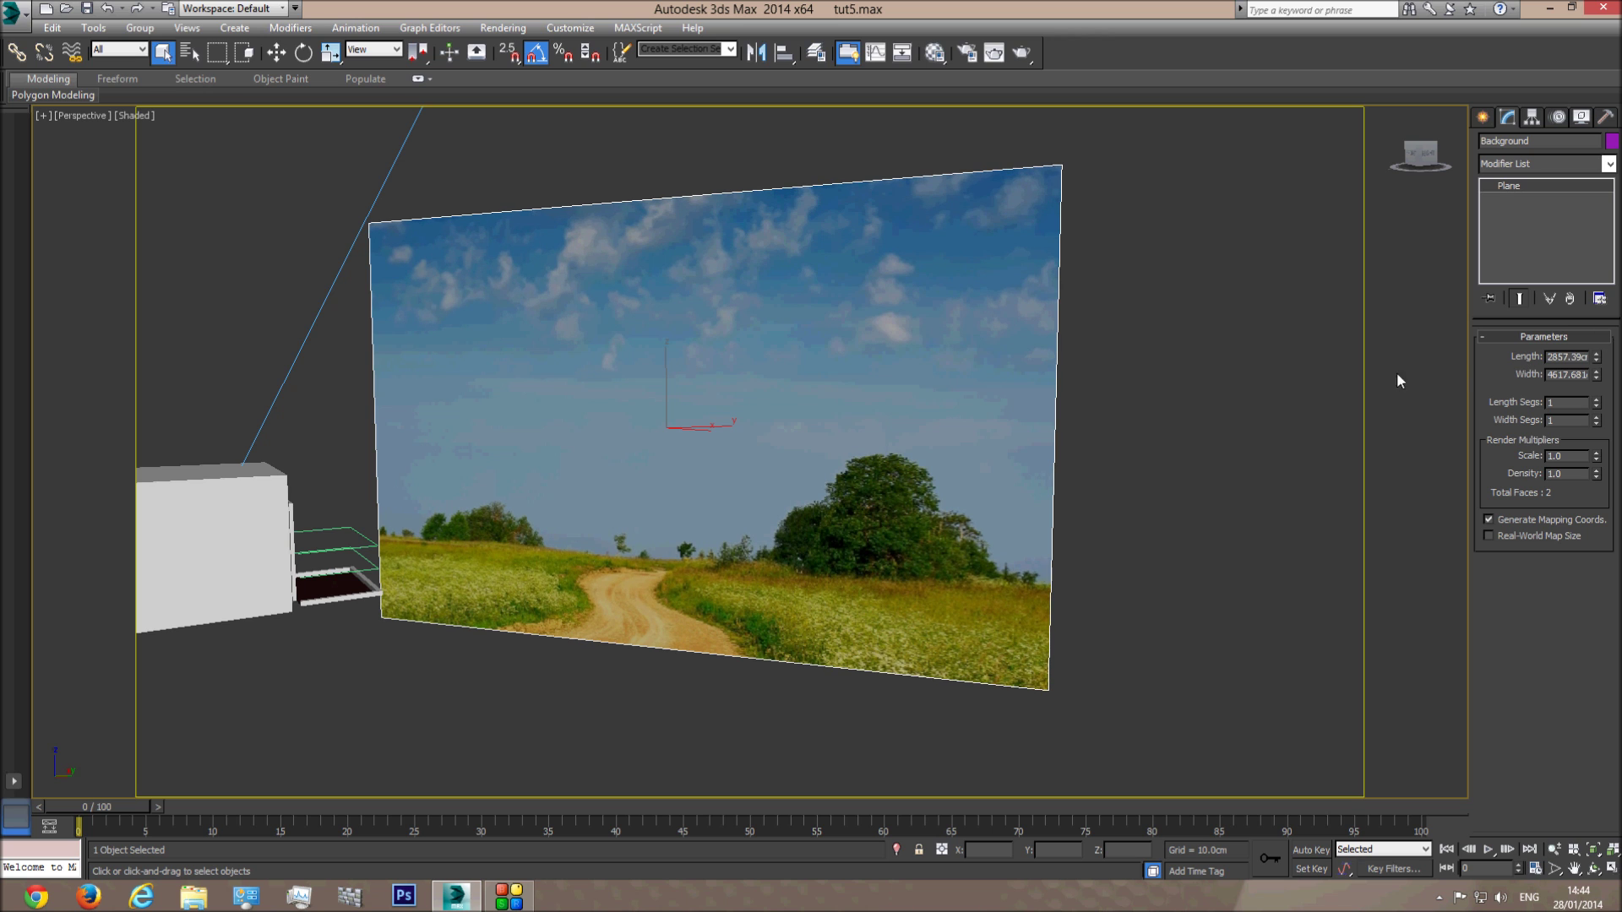
- In the camera view, move the background plane vertically to a Z position of about 336.39 cm, checking the landscape through the windows
key("c")
left_click(276, 52)
left_click_drag(632, 385, 638, 288)
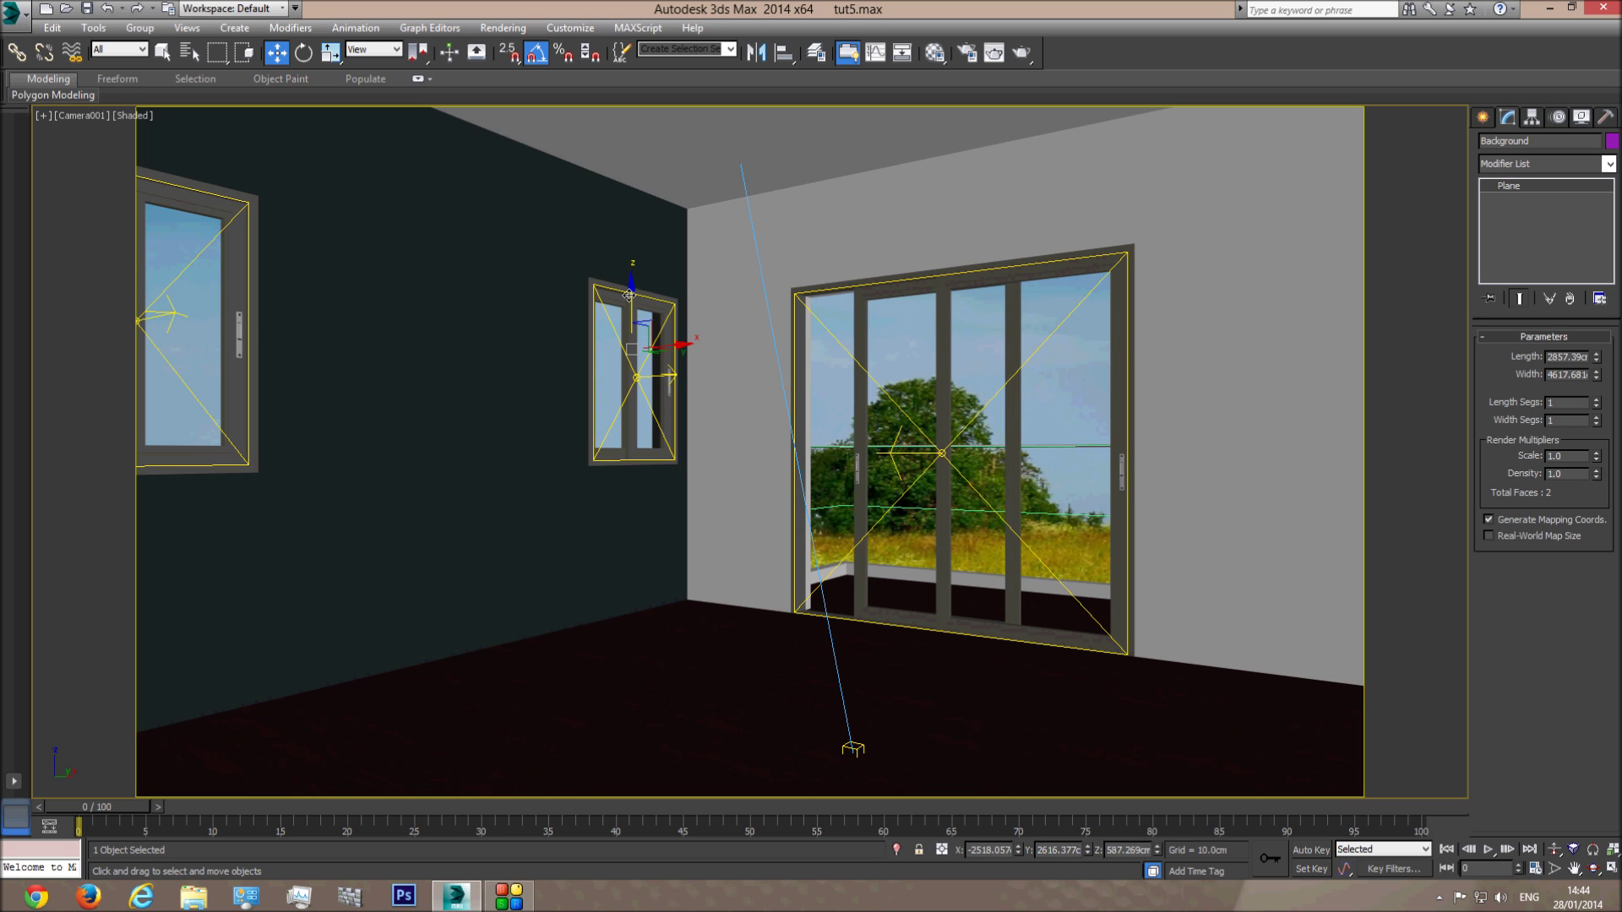
left_click_drag(629, 289, 632, 267)
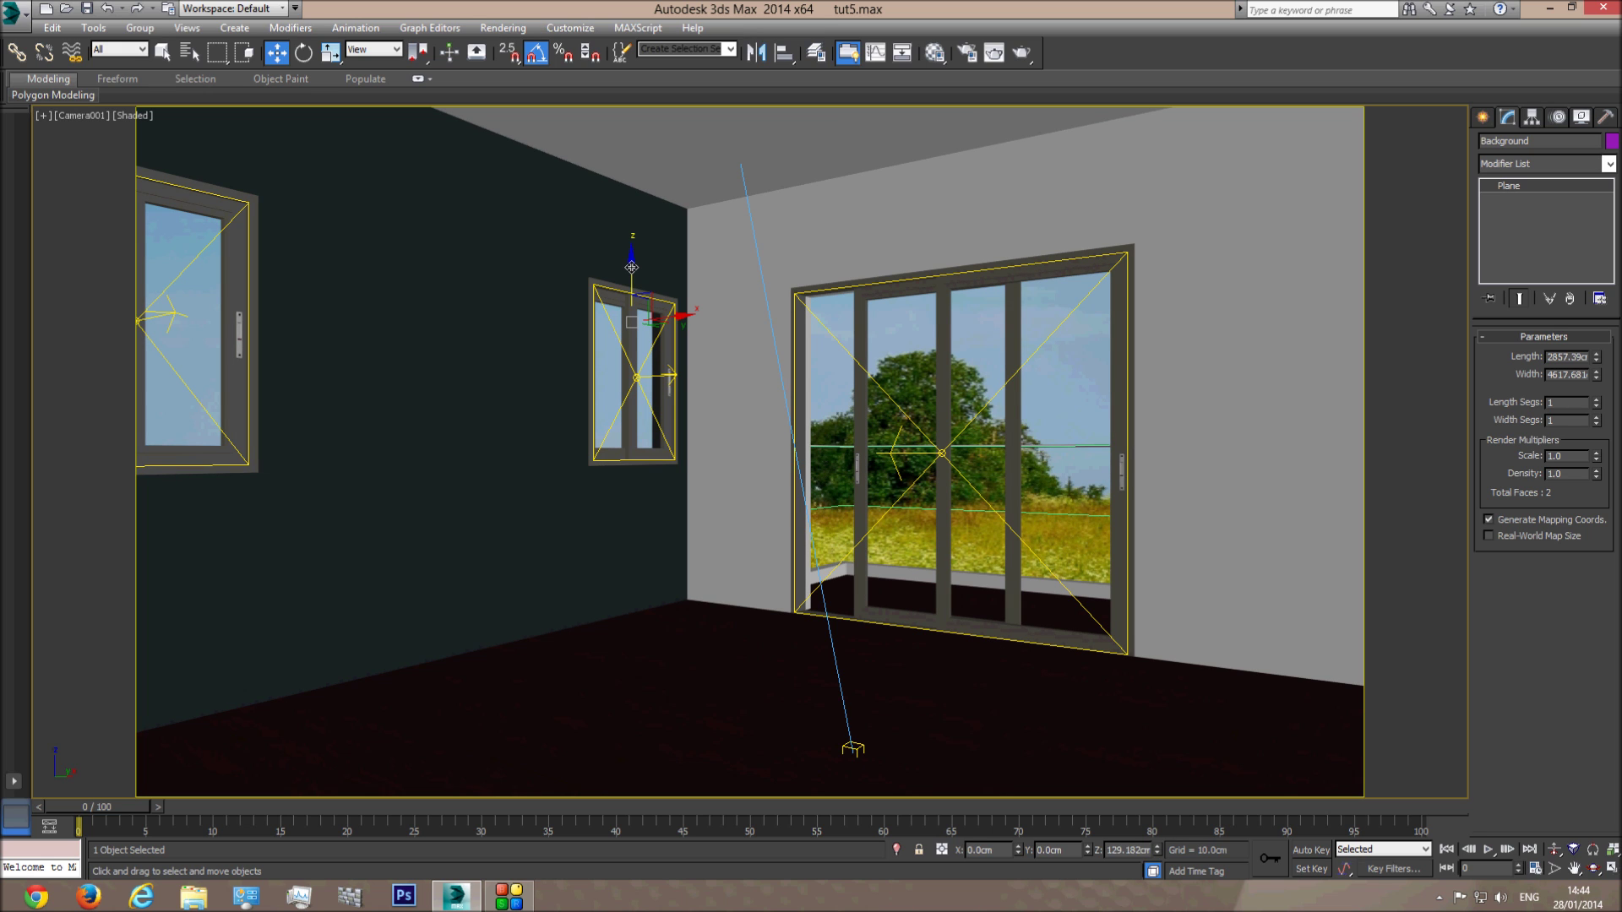
left_click_drag(631, 267, 630, 350)
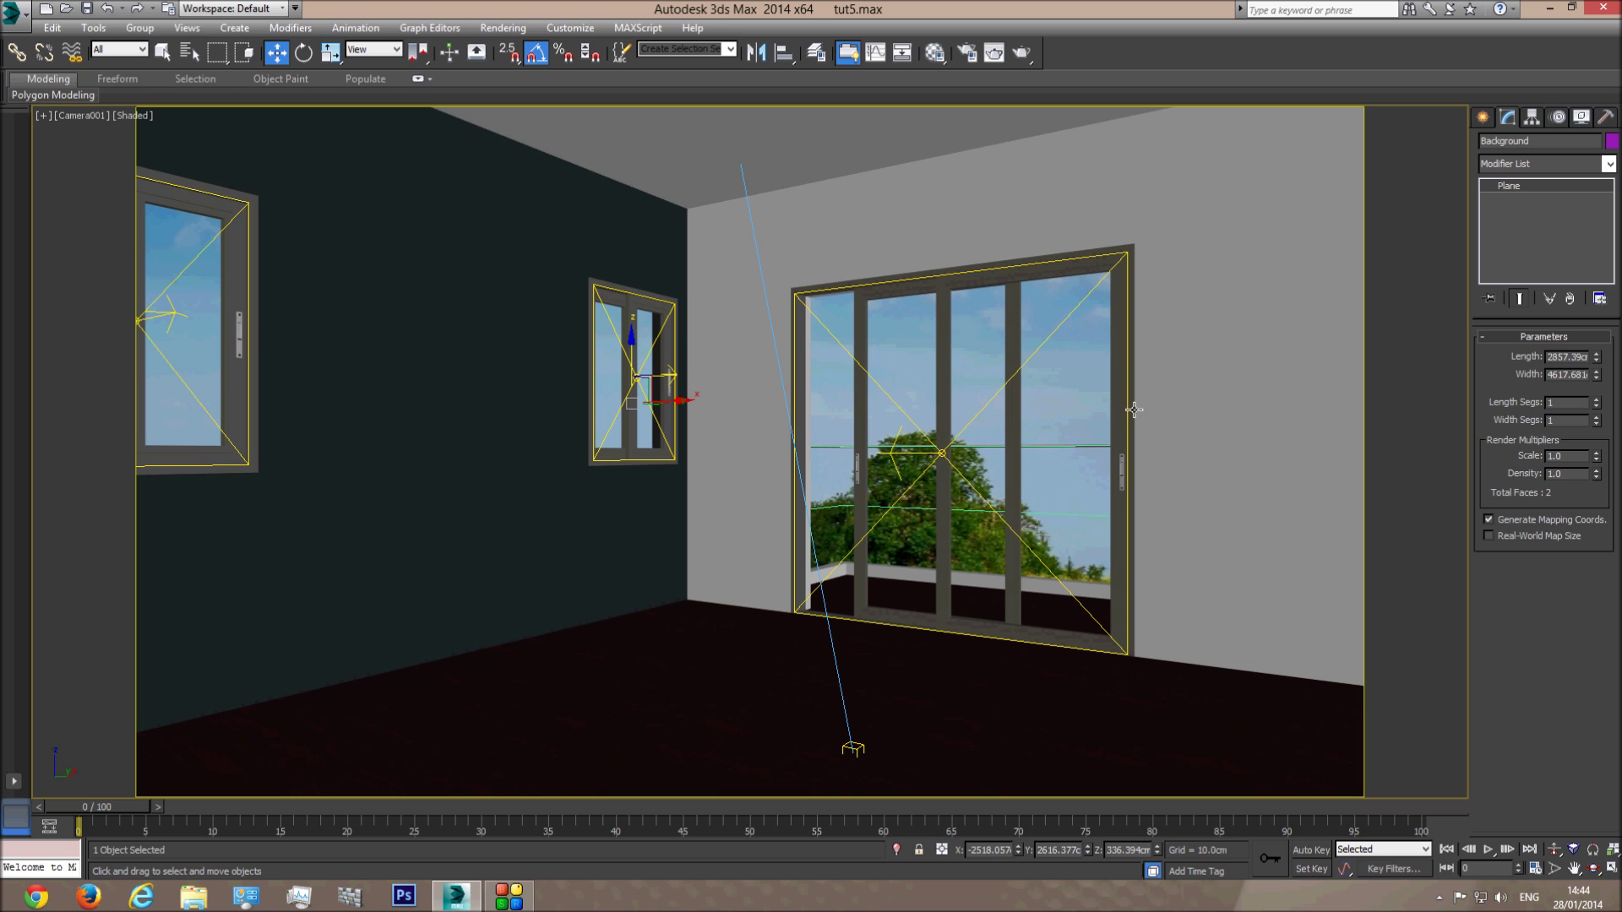
left_click(163, 53)
- Change the unused 19 - Default material in the Material Editor from Standard to a VRayLightMtl
left_click(934, 52)
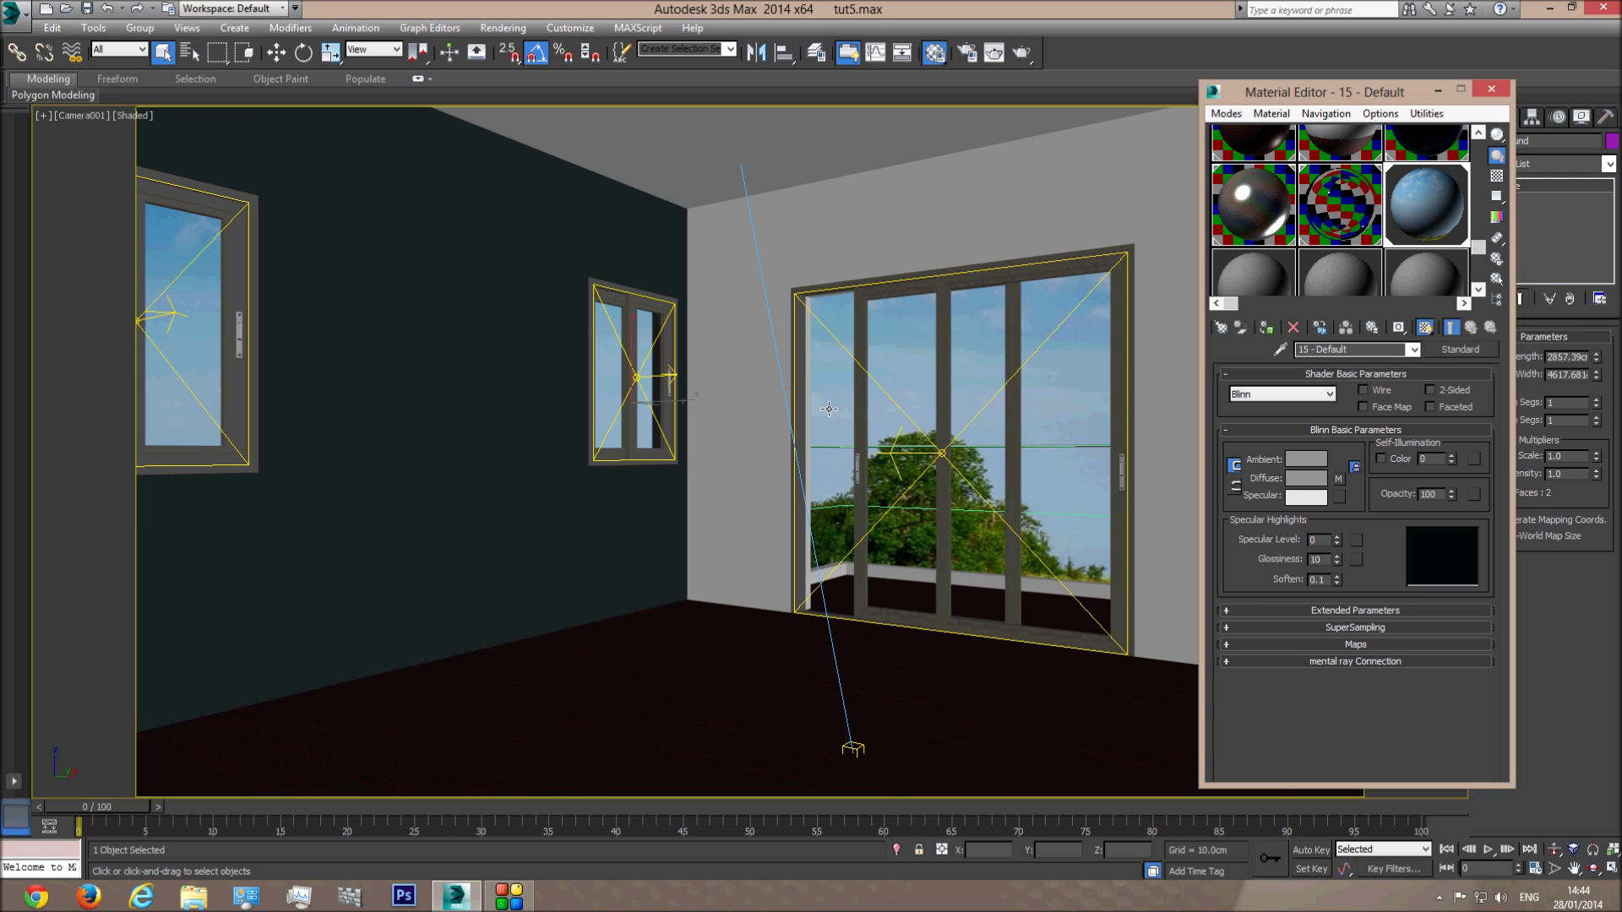
left_click(1248, 281)
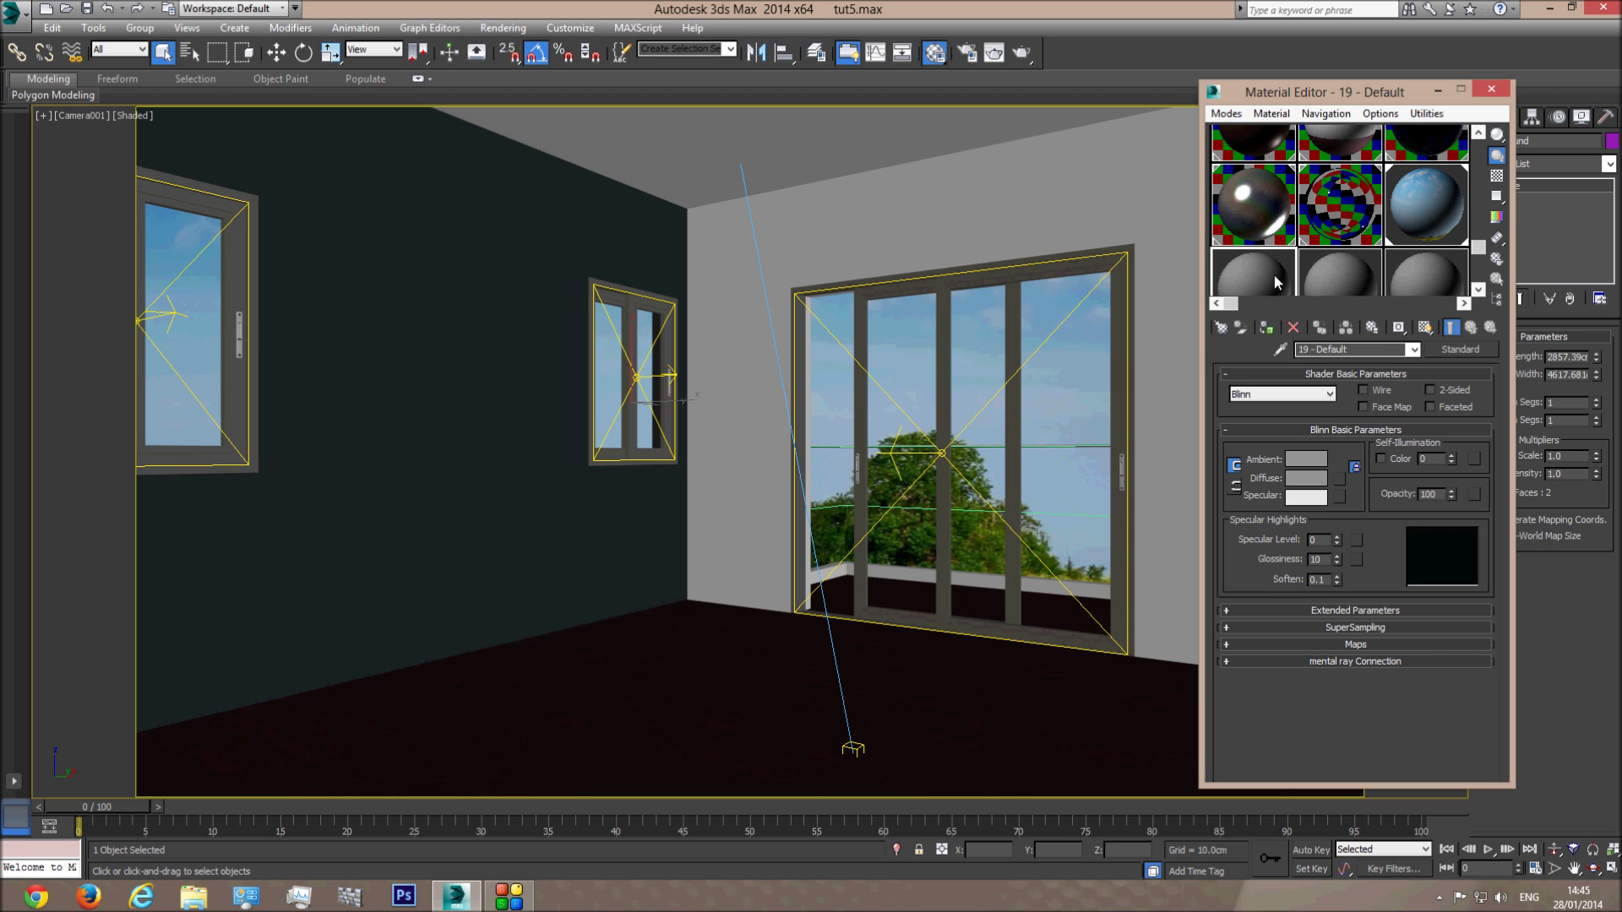
left_click(1436, 350)
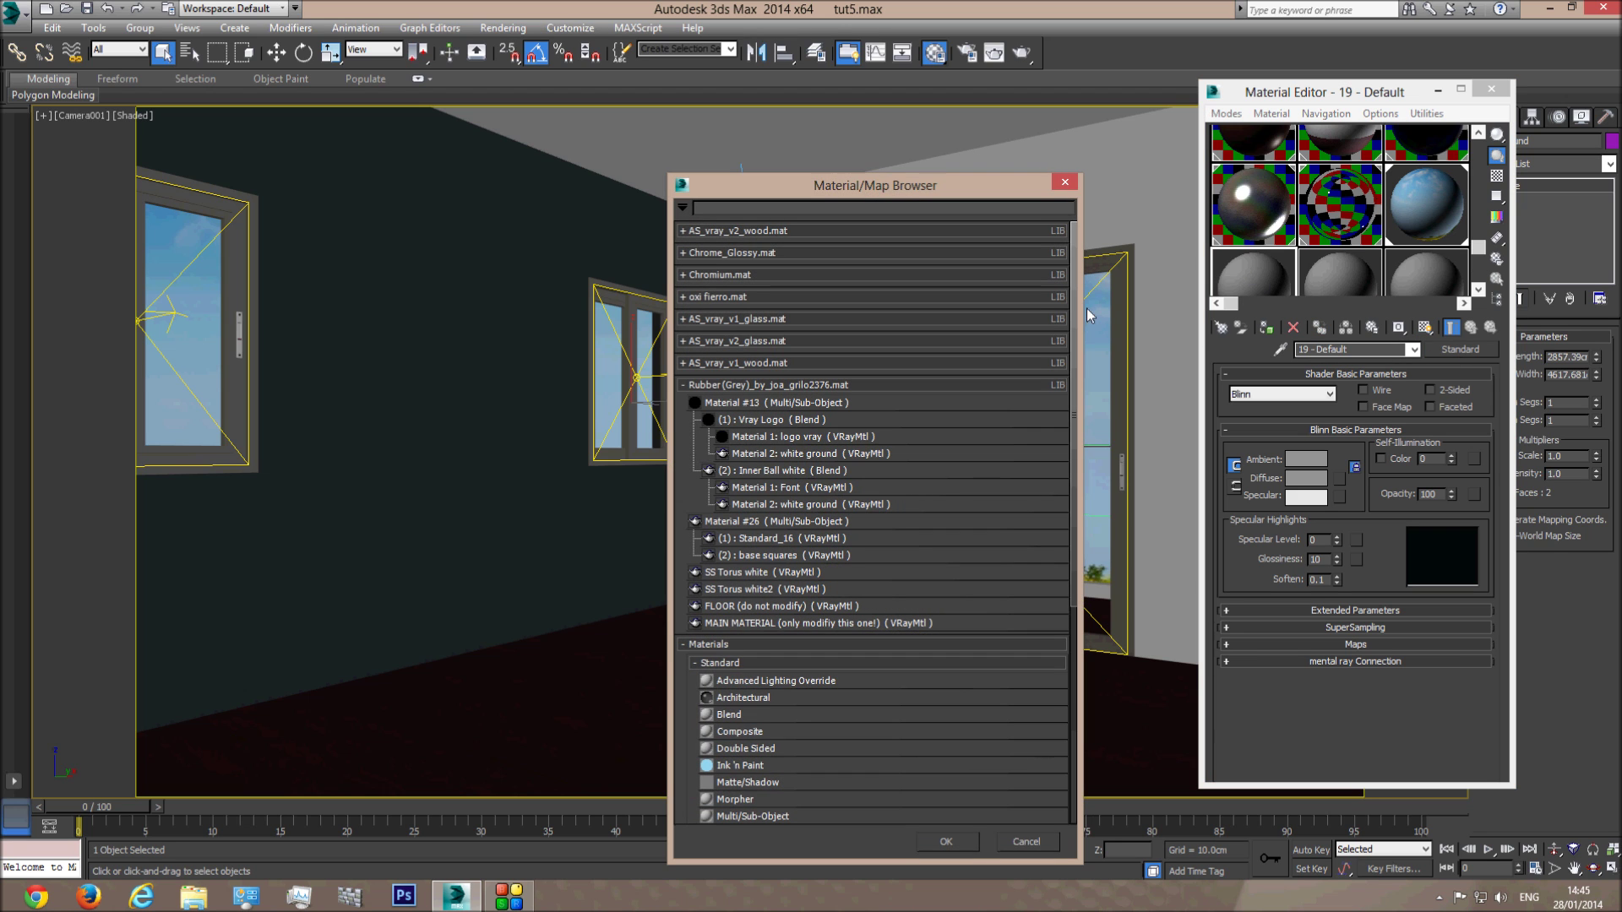
left_click_drag(1077, 279, 1072, 483)
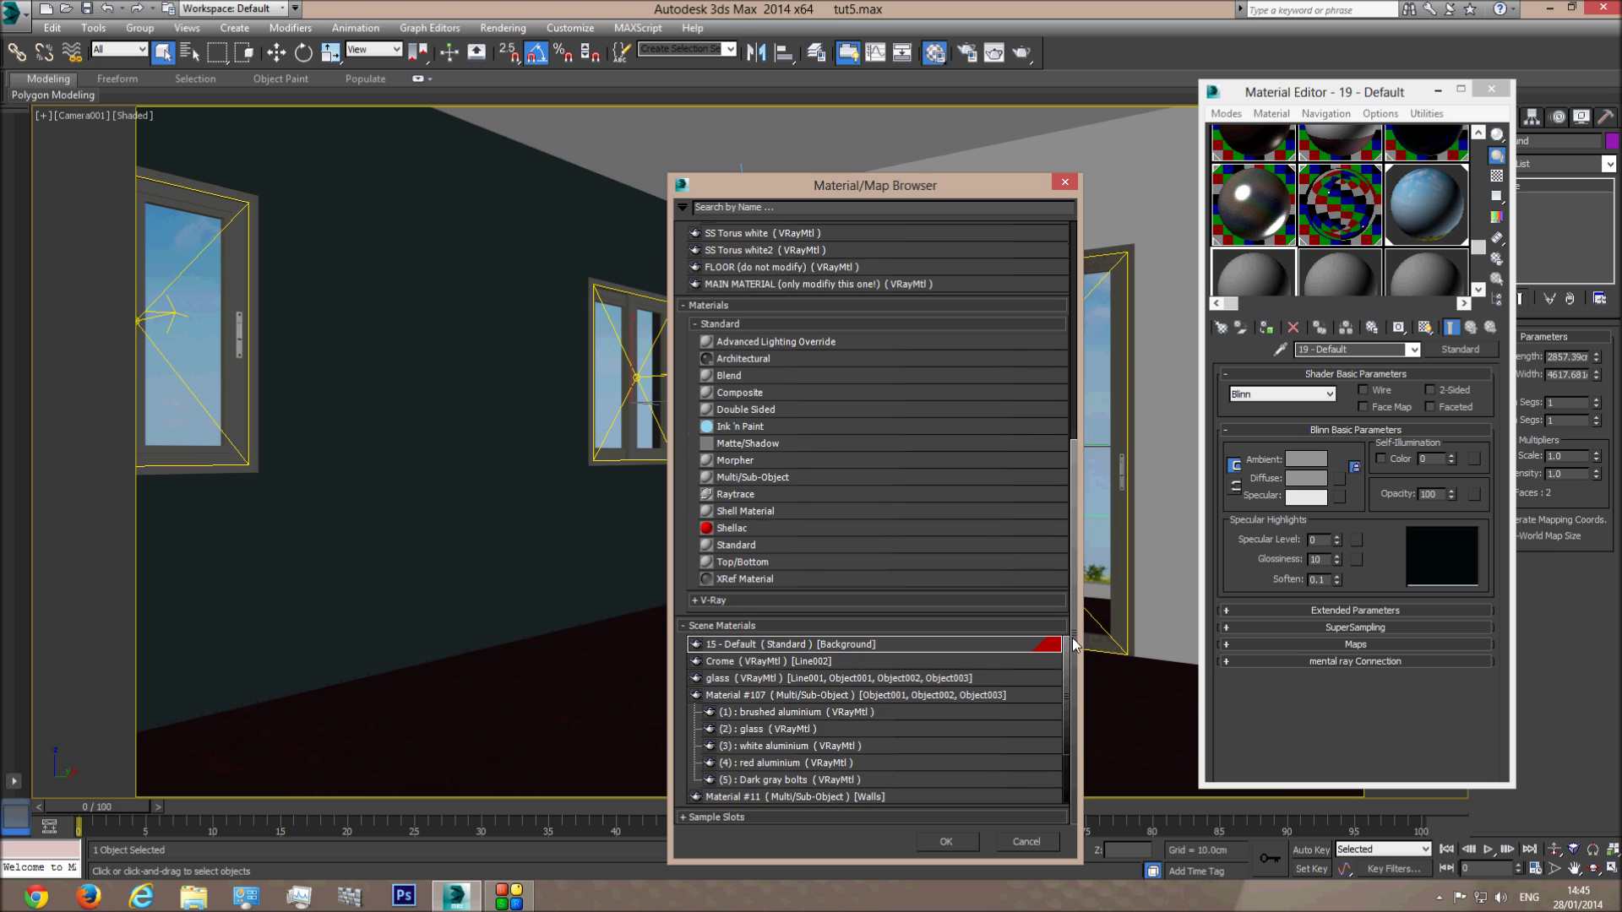
left_click(724, 600)
double_click(768, 753)
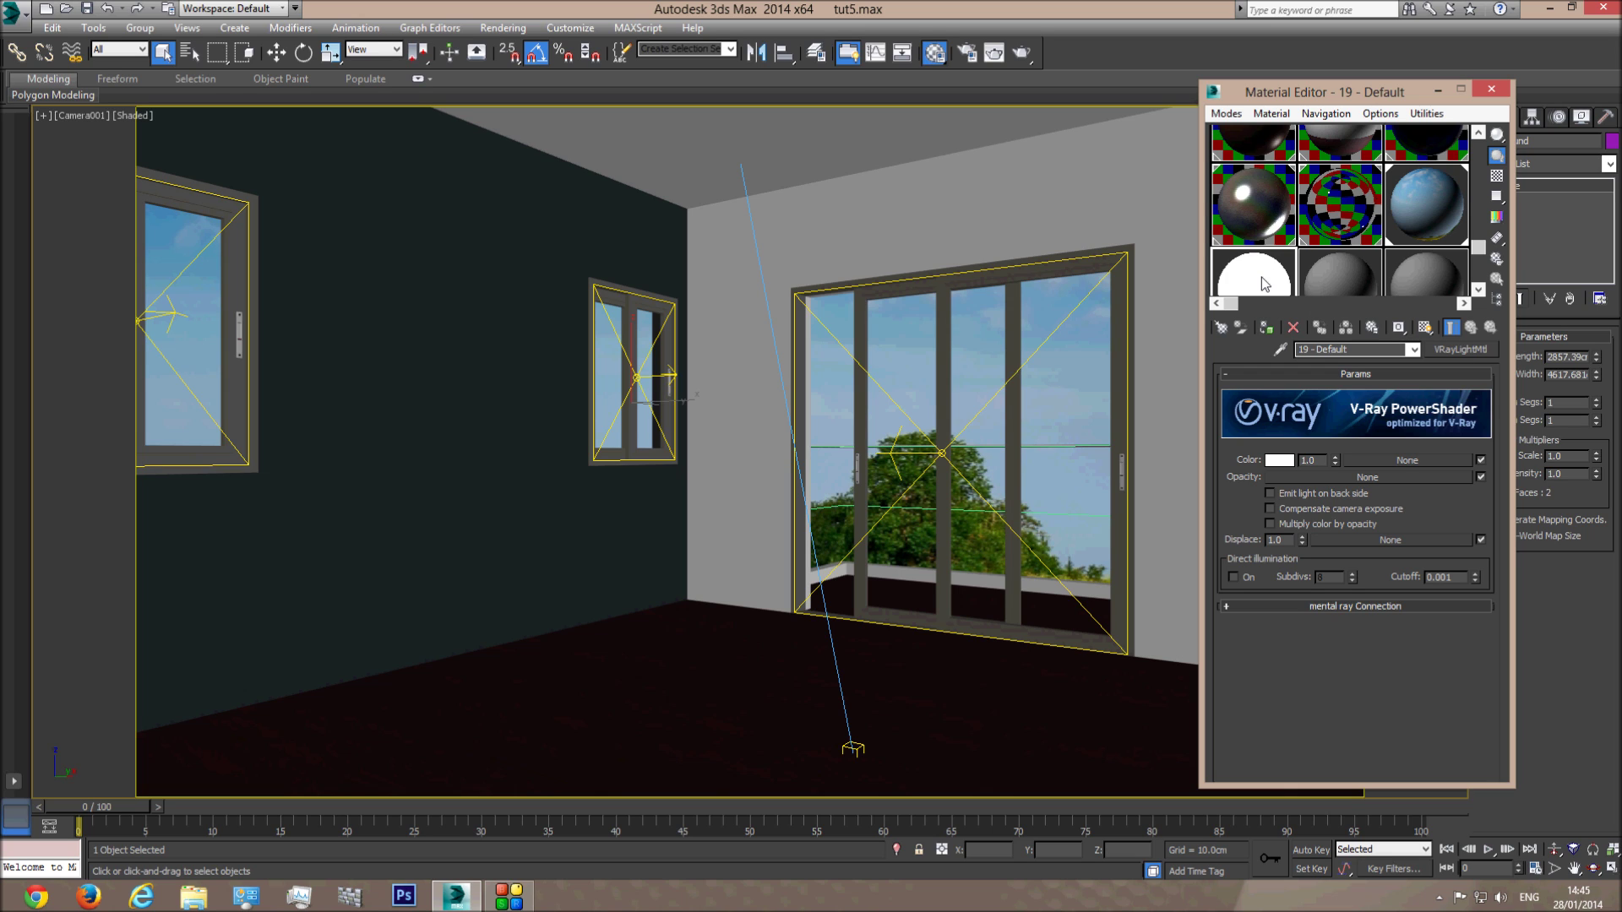
- Copy the landscape bitmap from the 15 - Default material's Diffuse map and paste it as a copy onto the 19 - Default light material's Color map
left_click(1414, 224)
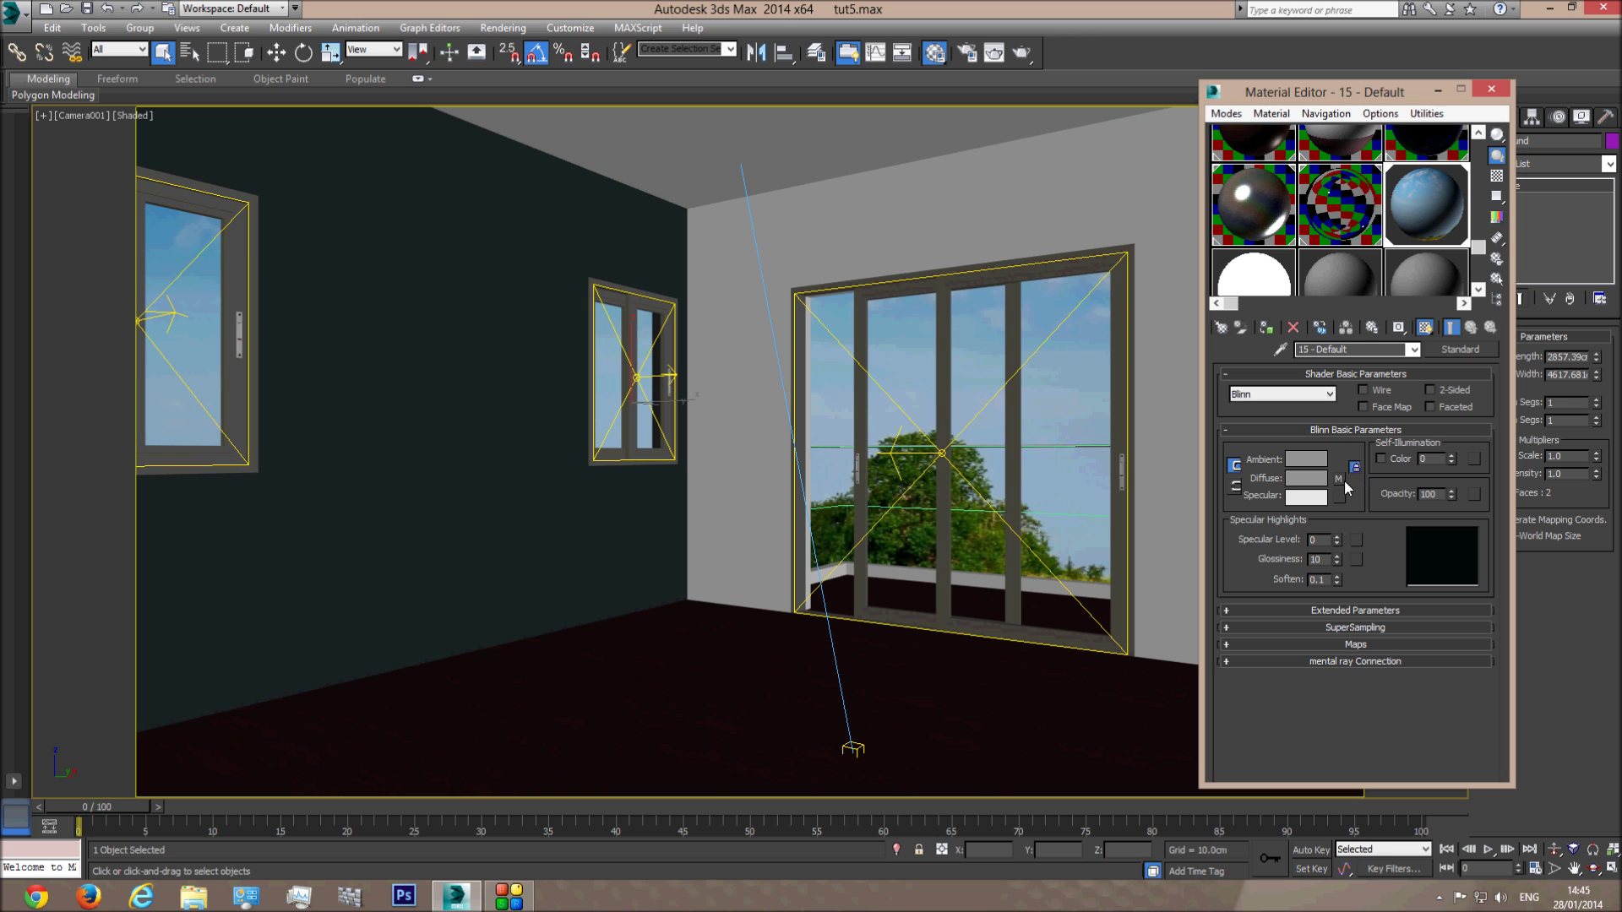
left_click(1338, 479)
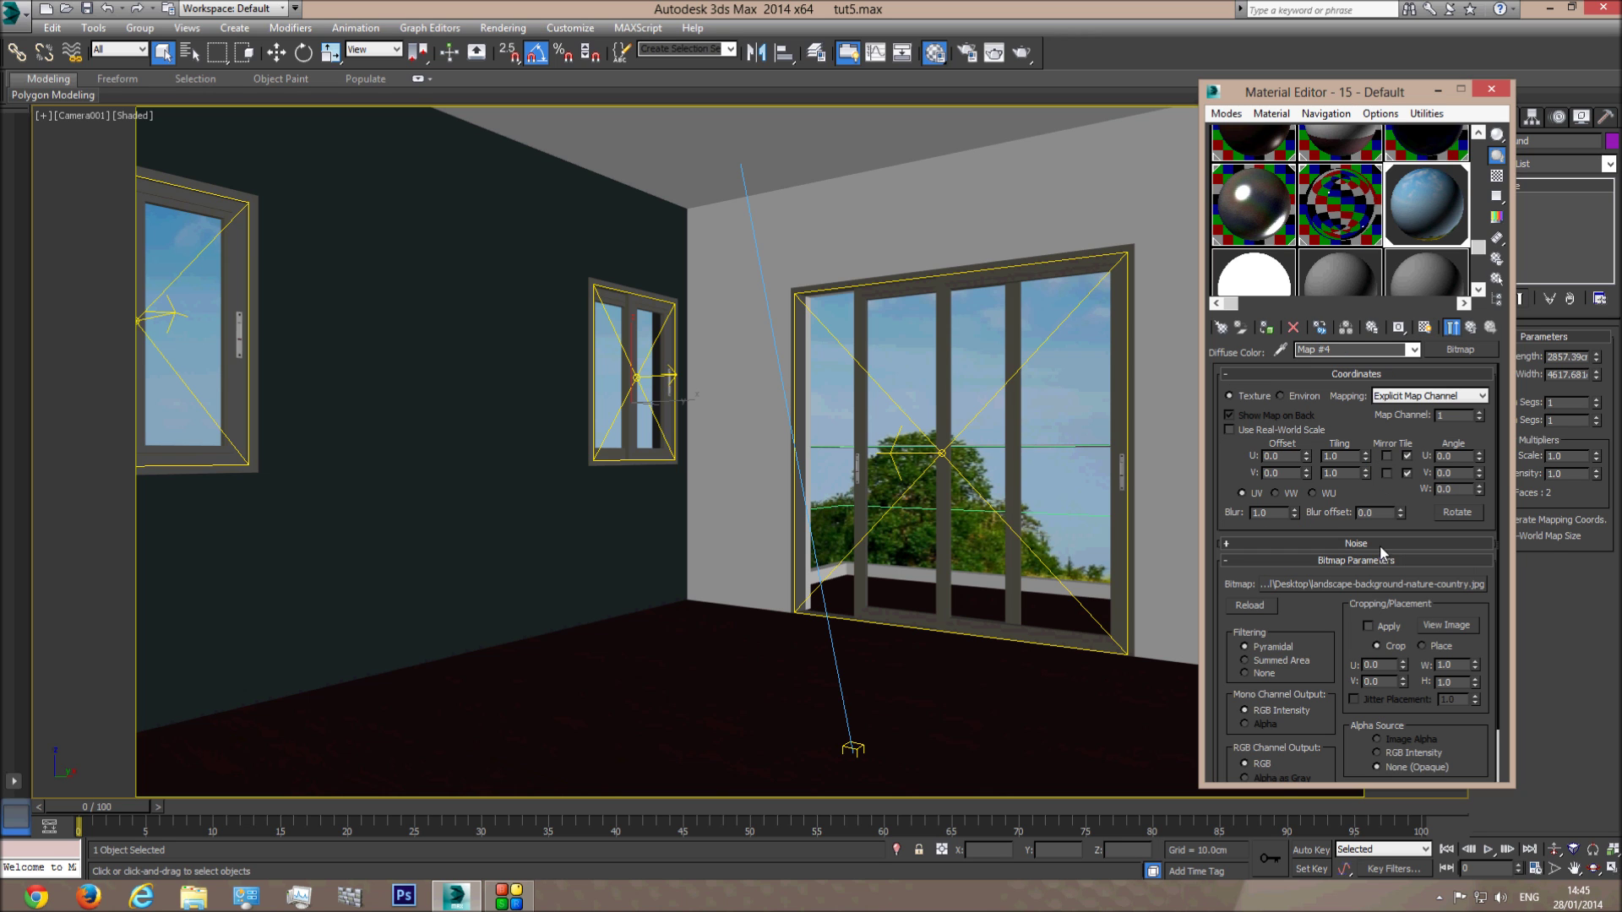
left_click(1444, 624)
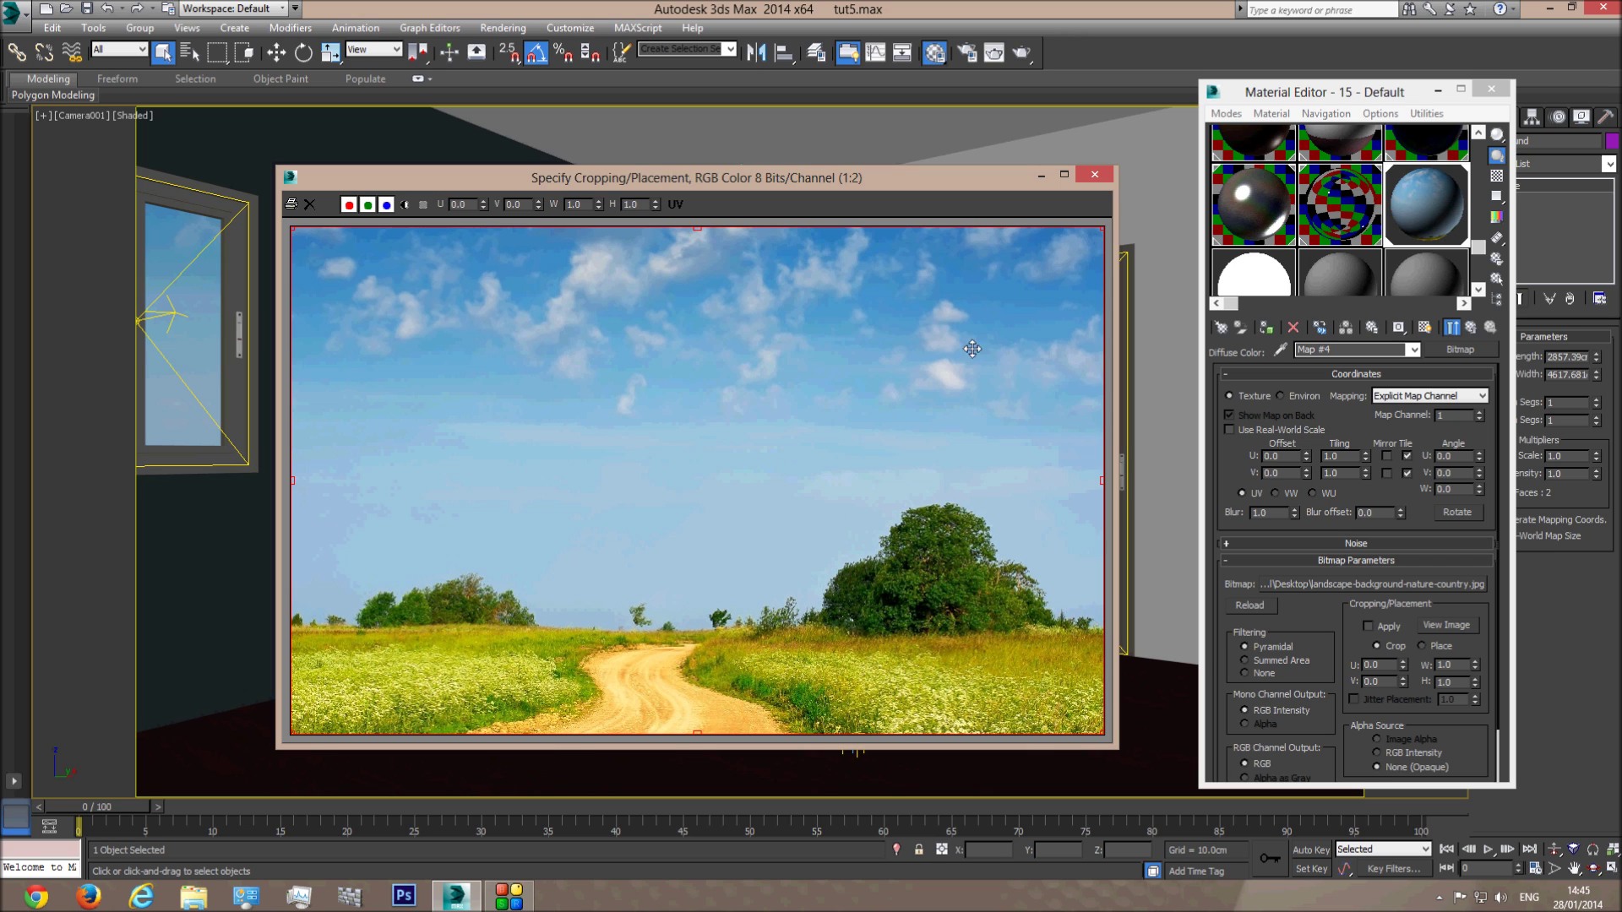
left_click(1095, 174)
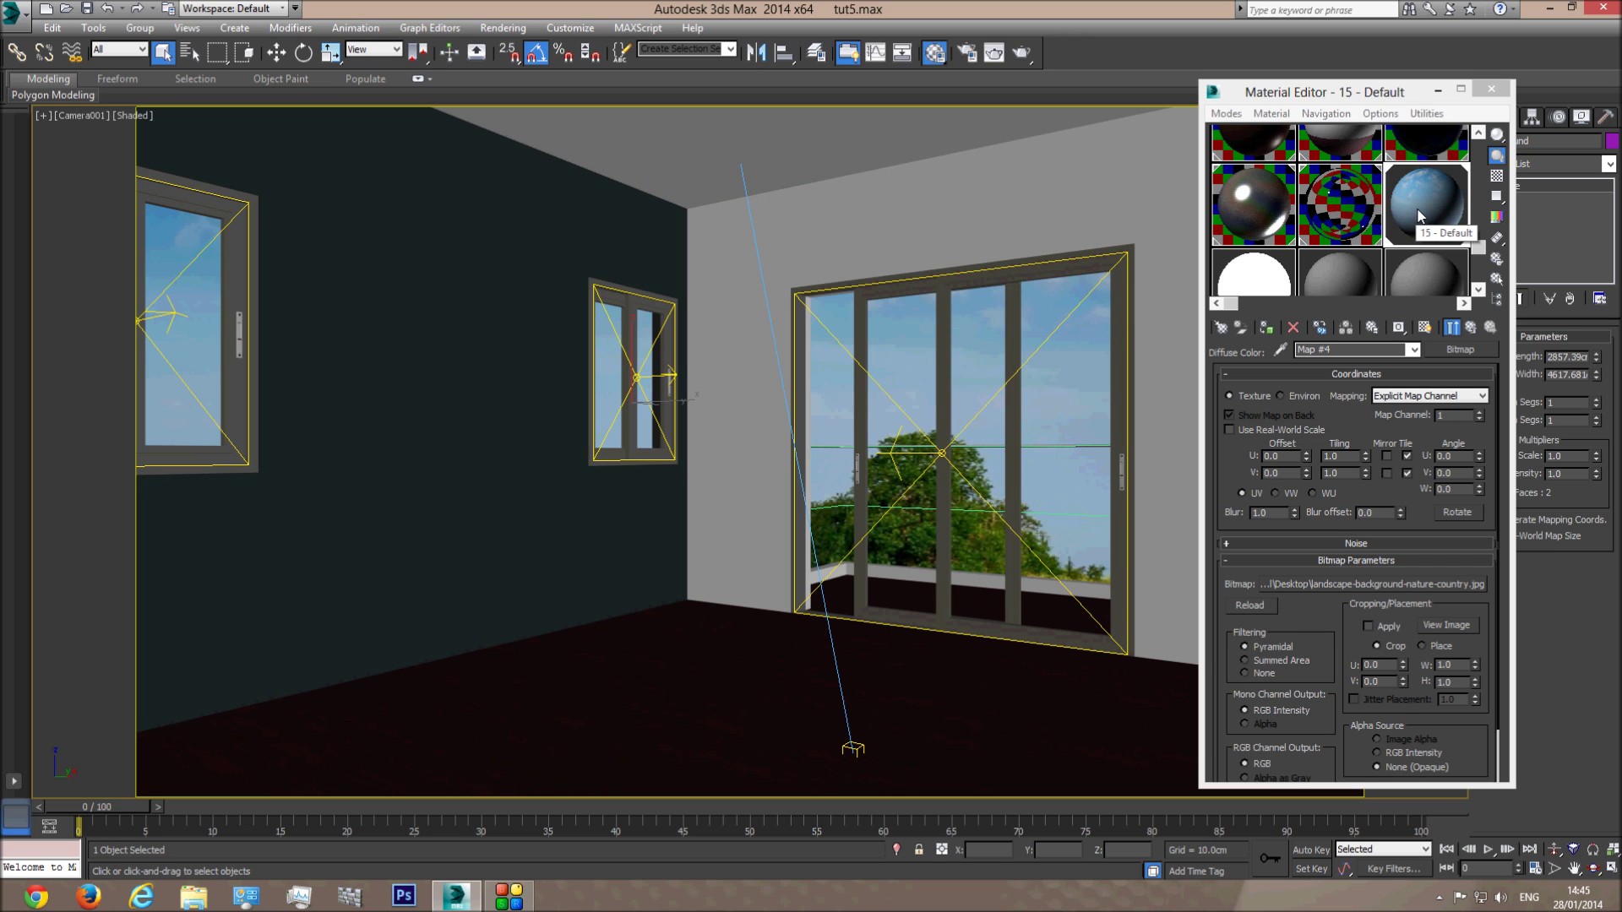
left_click(1273, 280)
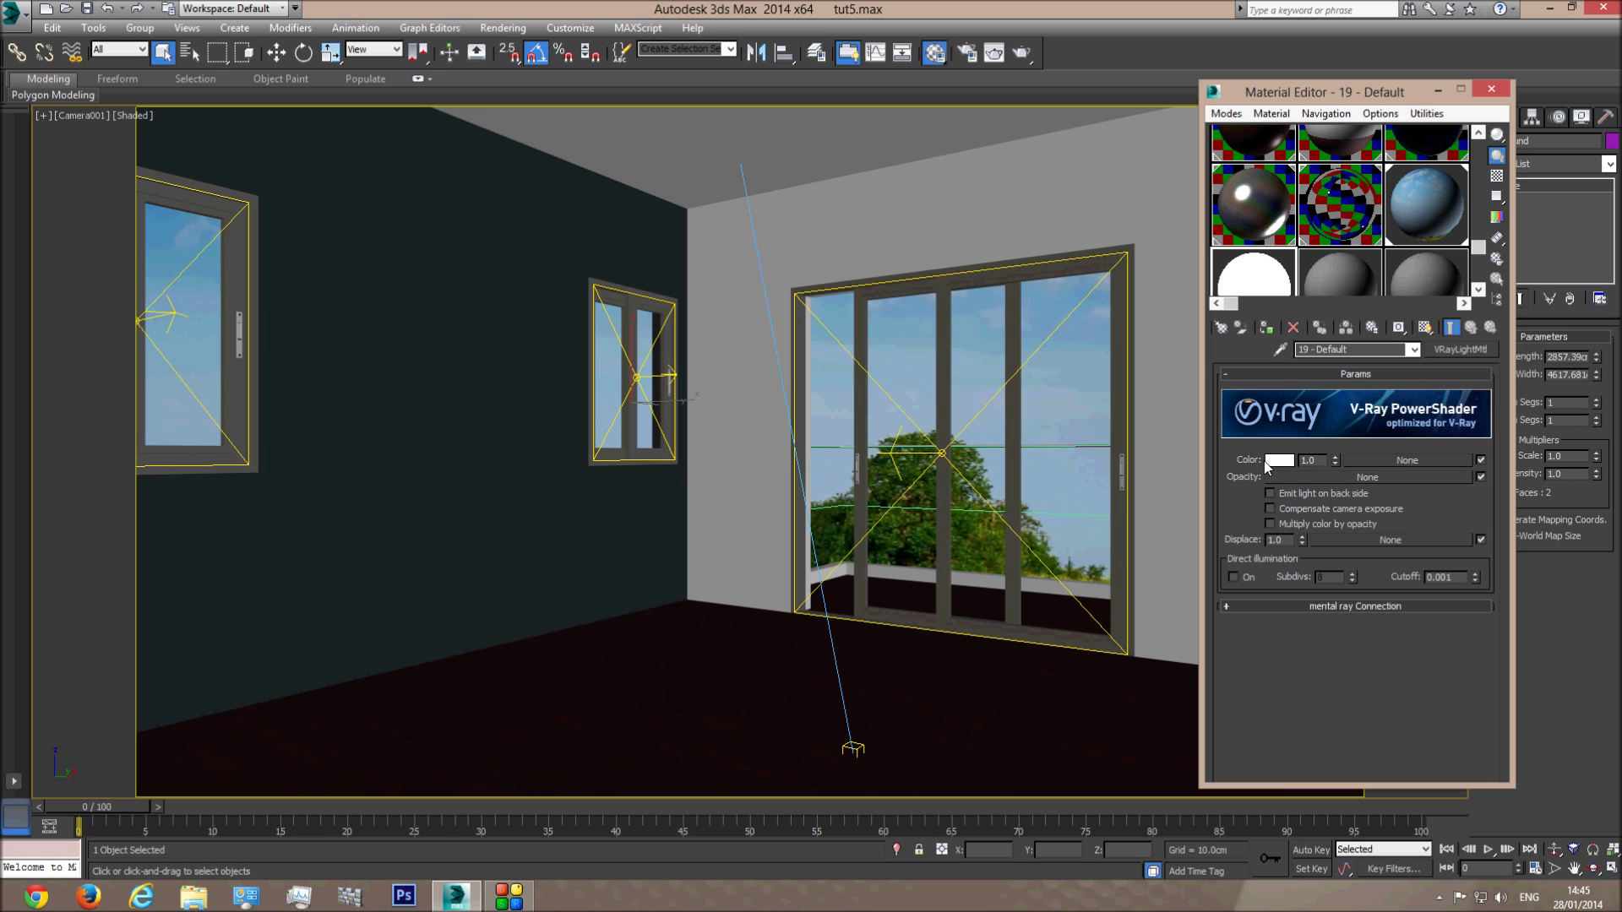
left_click(1426, 205)
left_click(1413, 349)
left_click(1340, 367)
right_click(1340, 478)
left_click(1380, 508)
left_click(1254, 271)
right_click(1382, 463)
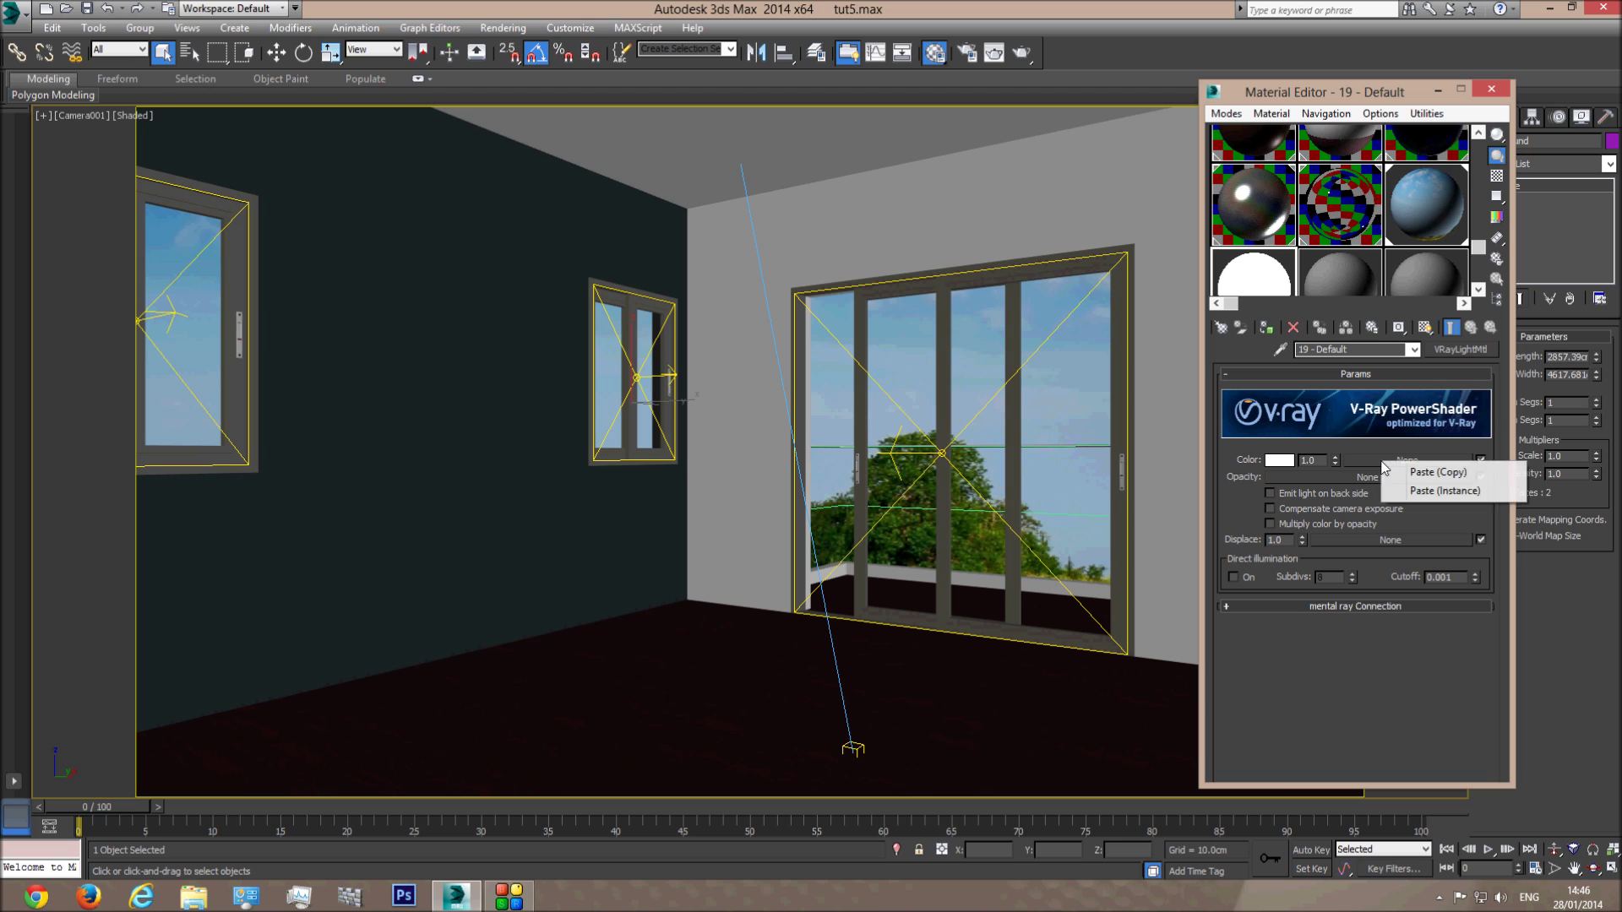
left_click(1402, 471)
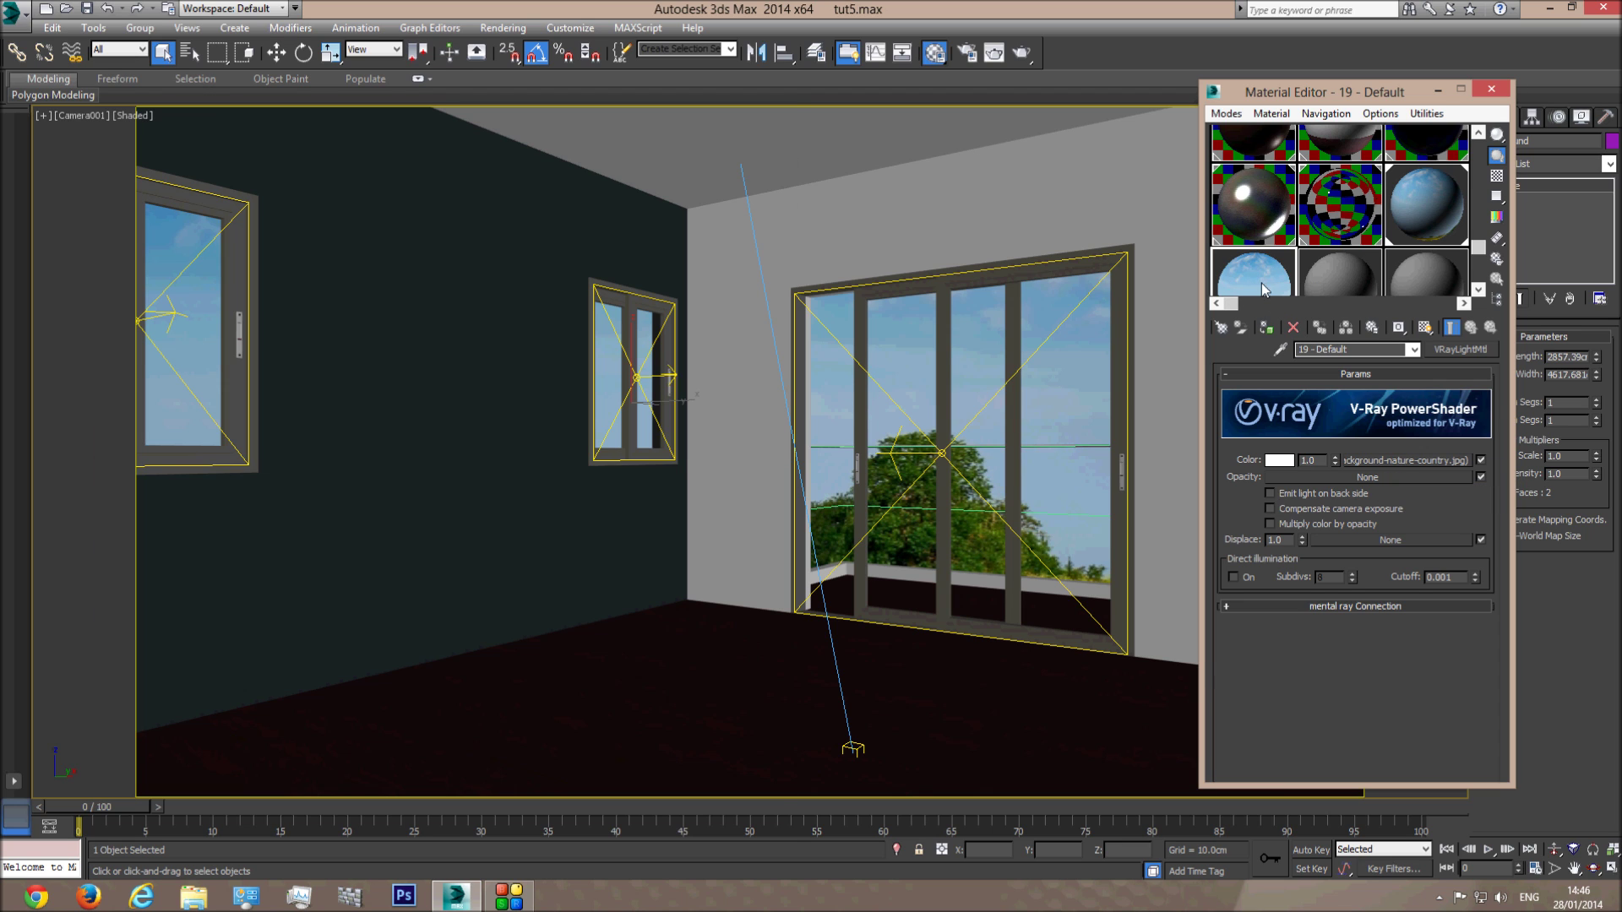
- Preview the 19 - Default light material enlarged and assign it to the background plane outside the windows
double_click(1262, 291)
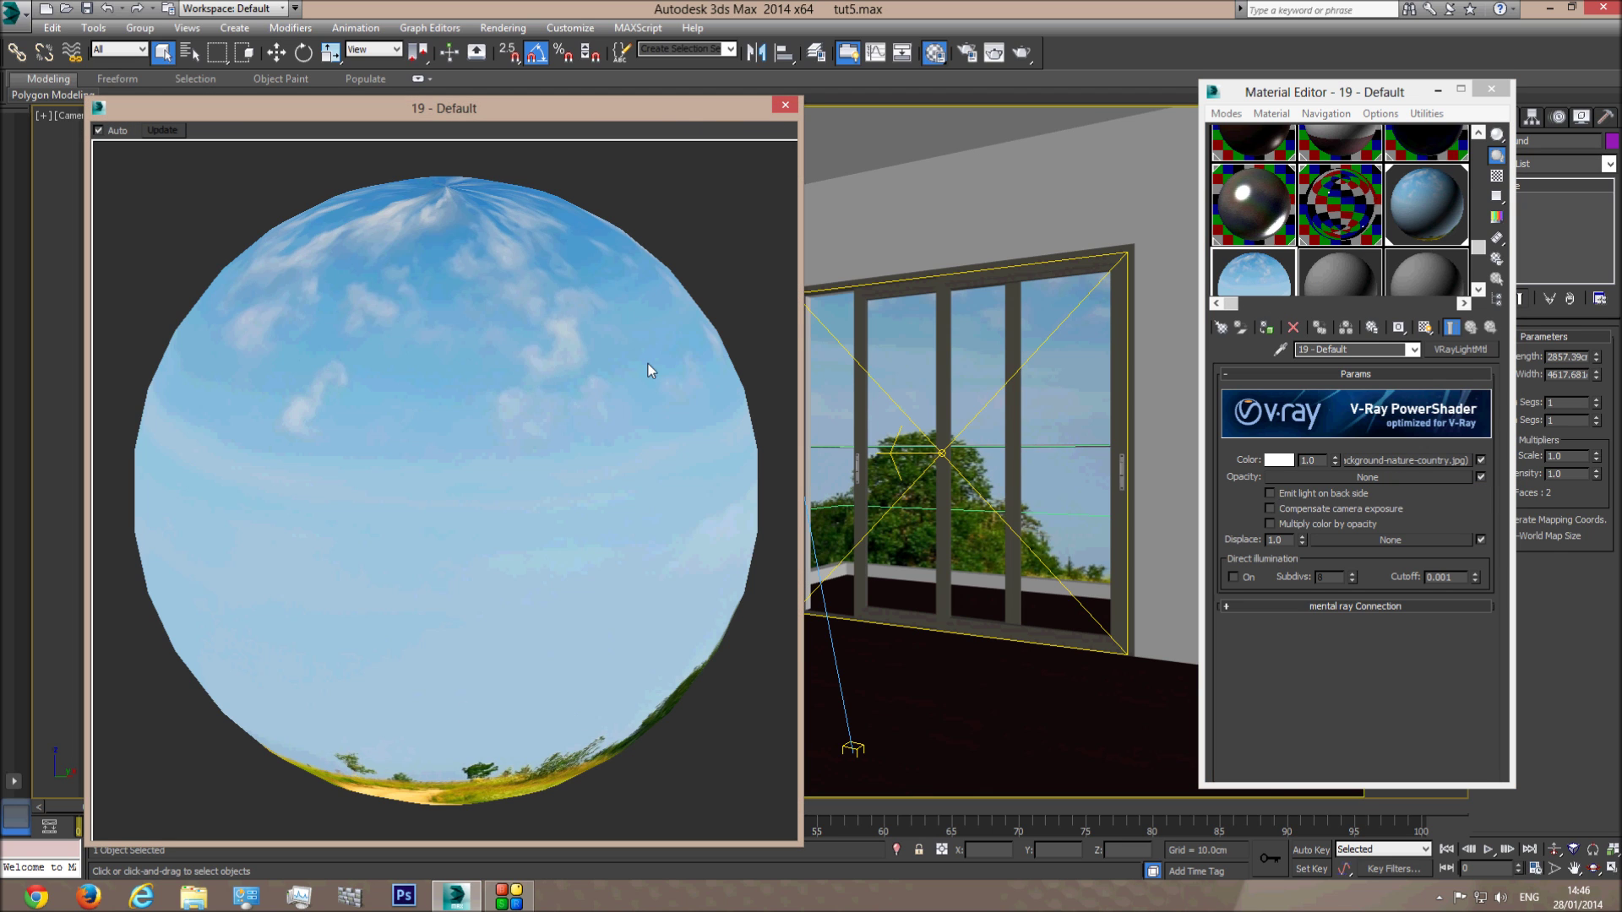
left_click(784, 104)
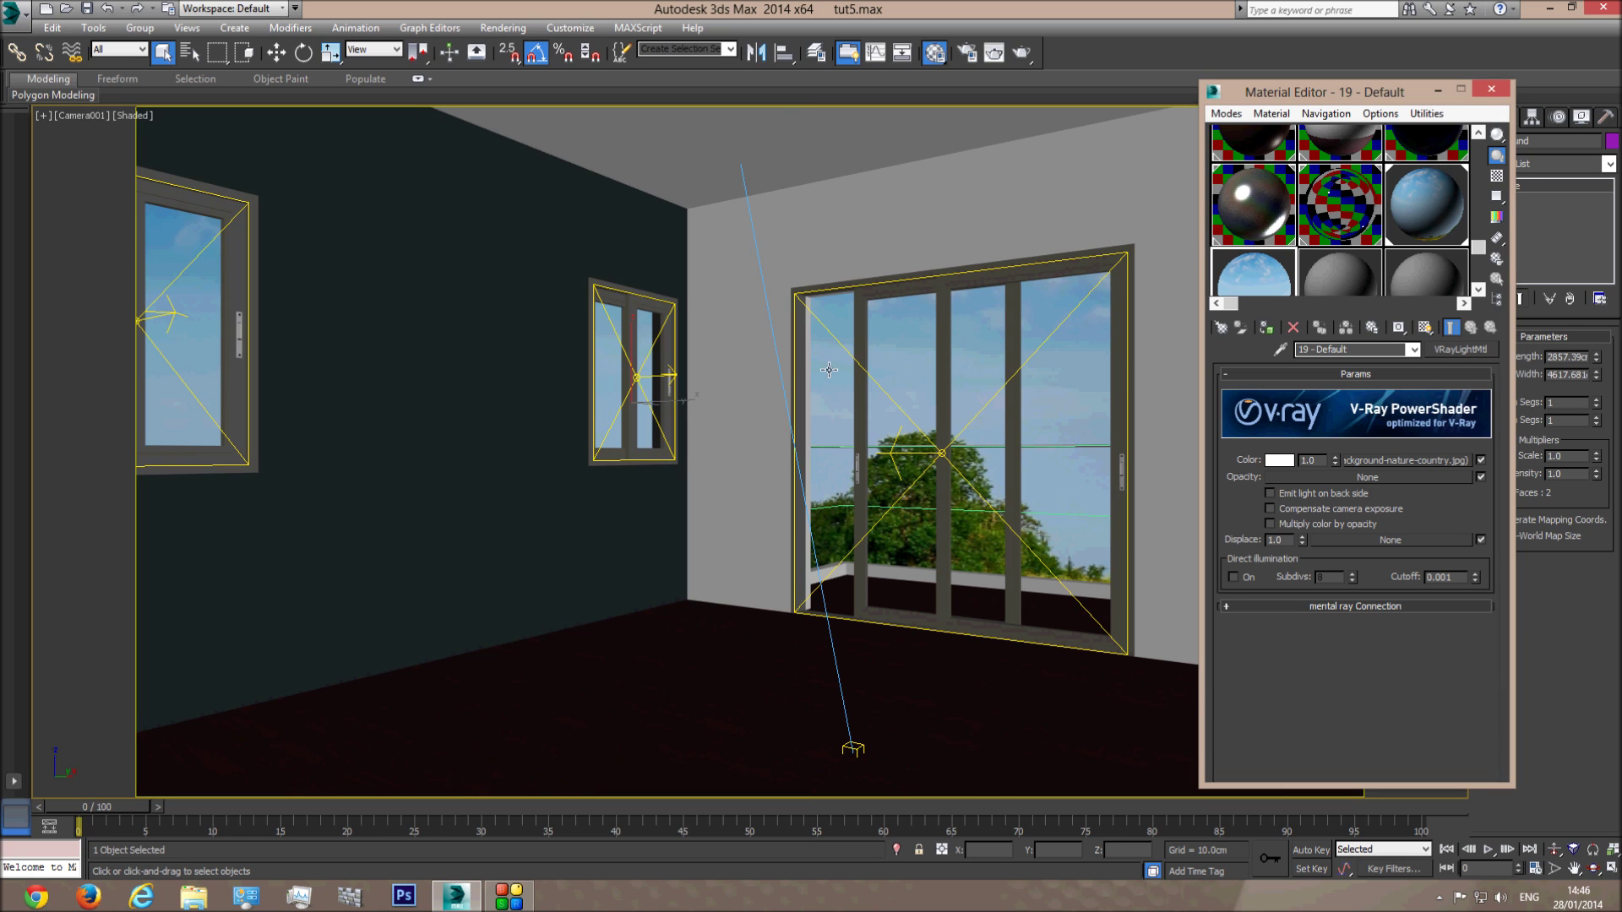
left_click_drag(1244, 287, 822, 364)
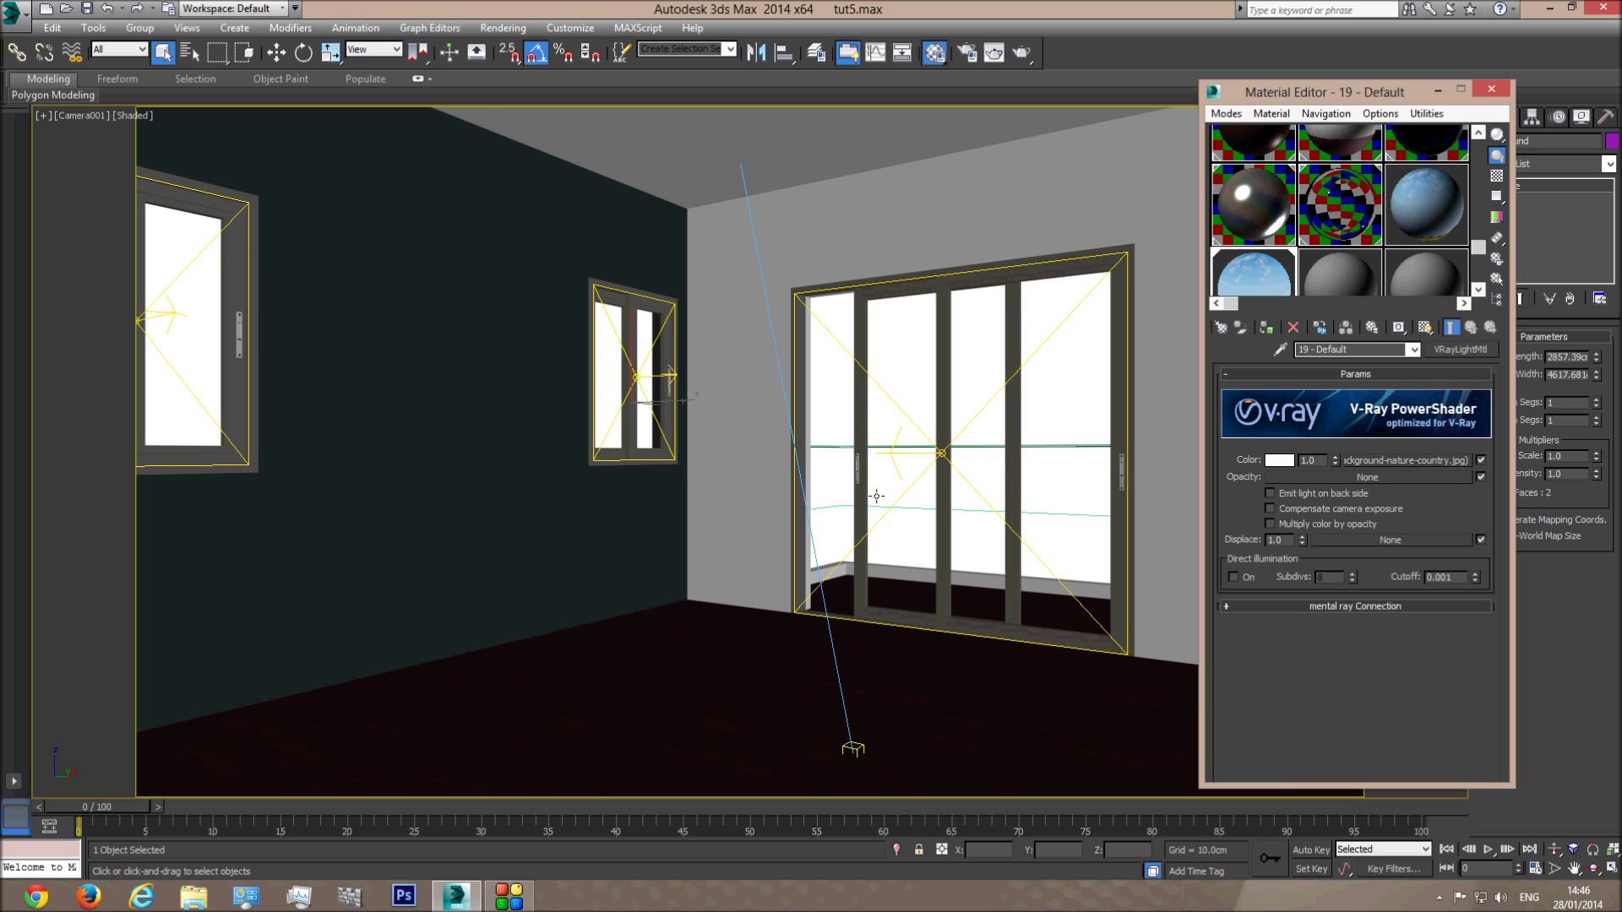
- Rename the VRayLightMtl as background and turn on display of its map in the viewport
left_click(1402, 207)
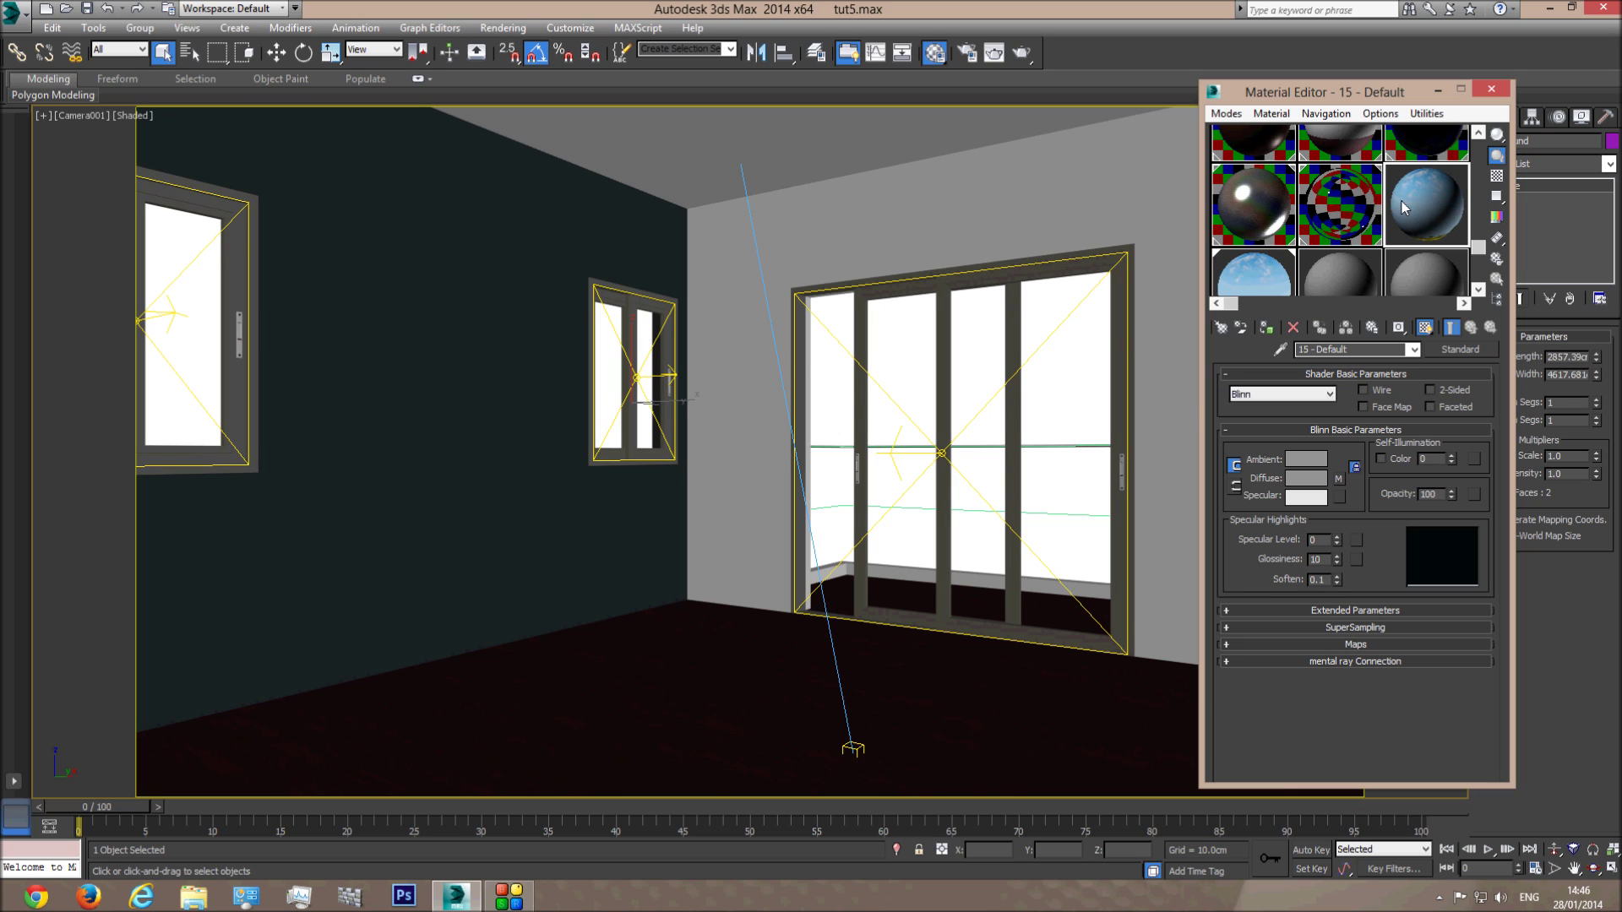
left_click(1277, 279)
type("background")
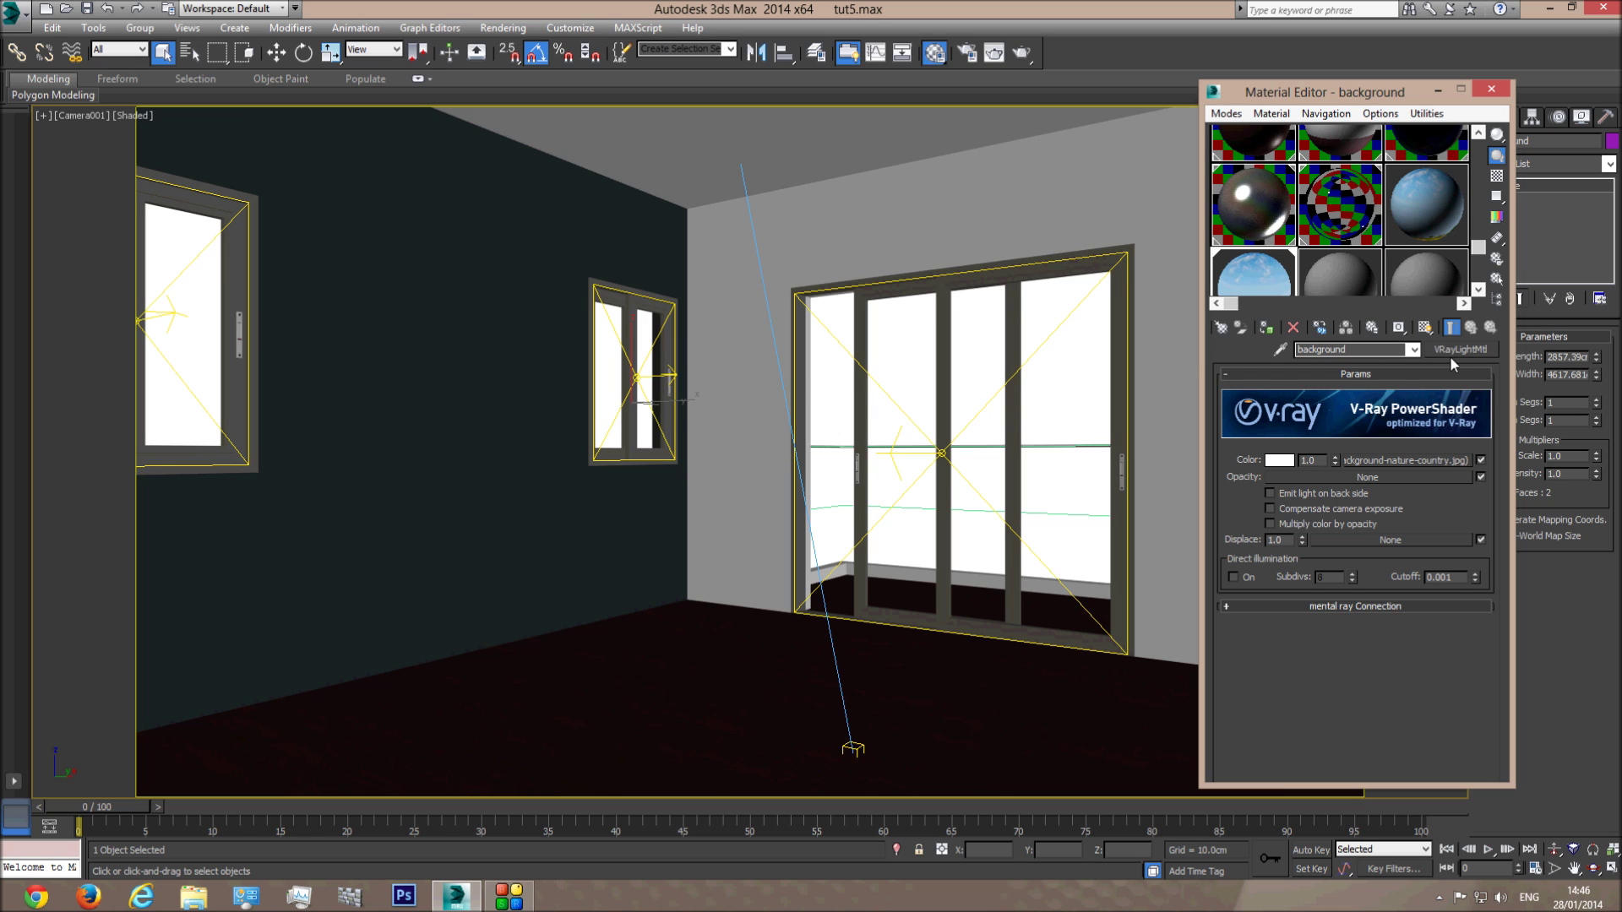
left_click(1426, 329)
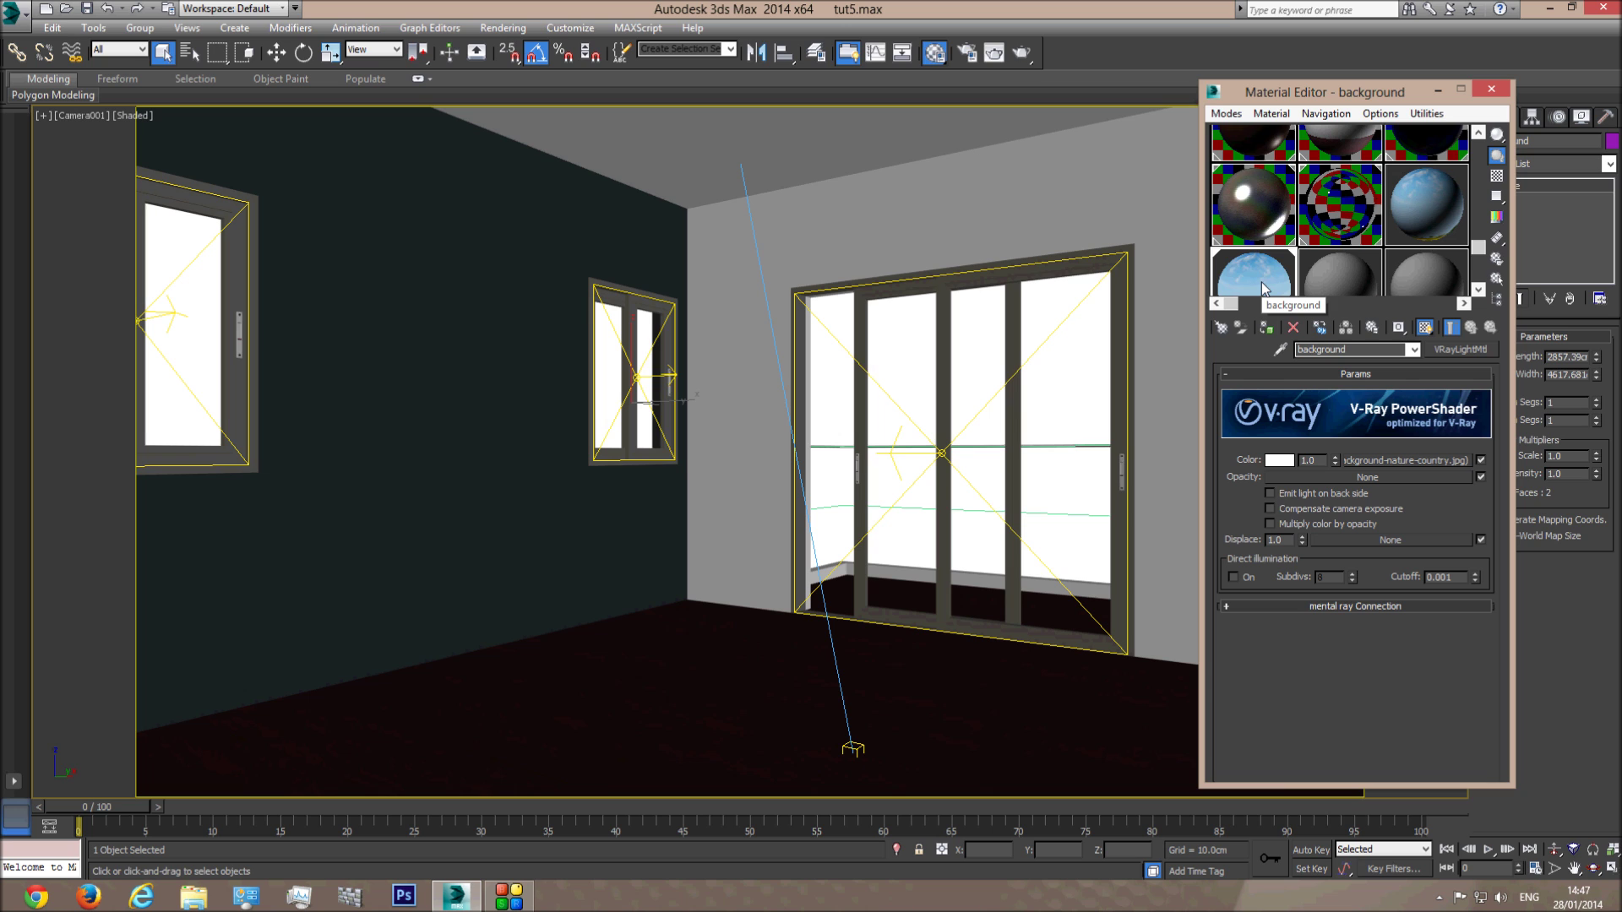
- Test-render only a region around the large glazed doors in the camera view, zoom in on the result and cancel the render
left_click(997, 54)
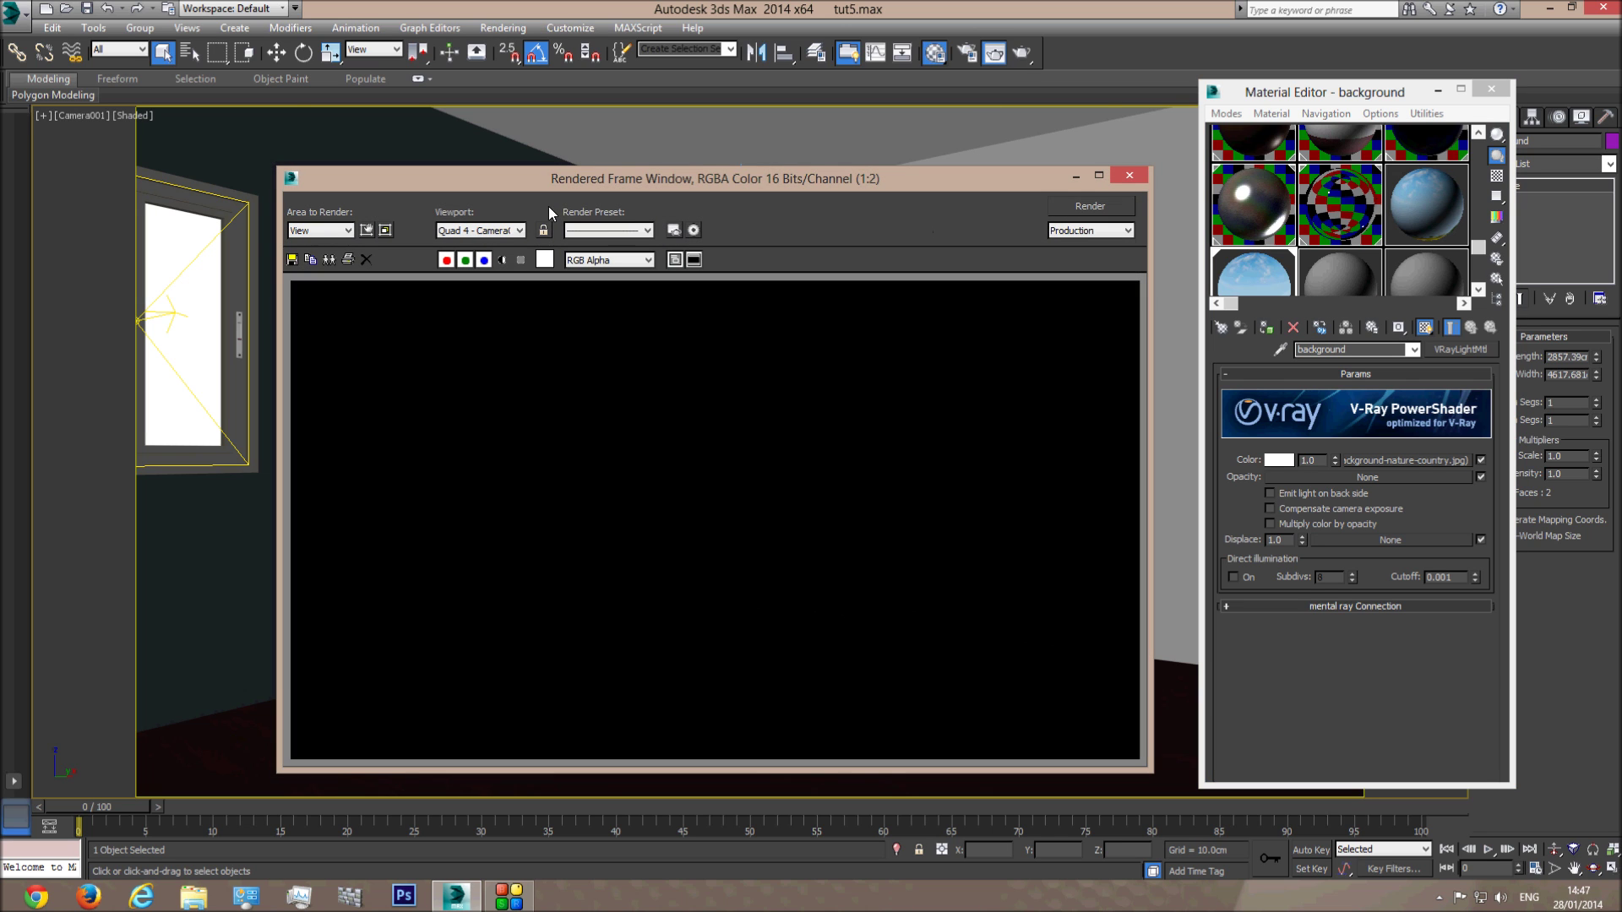
left_click(320, 230)
left_click(313, 265)
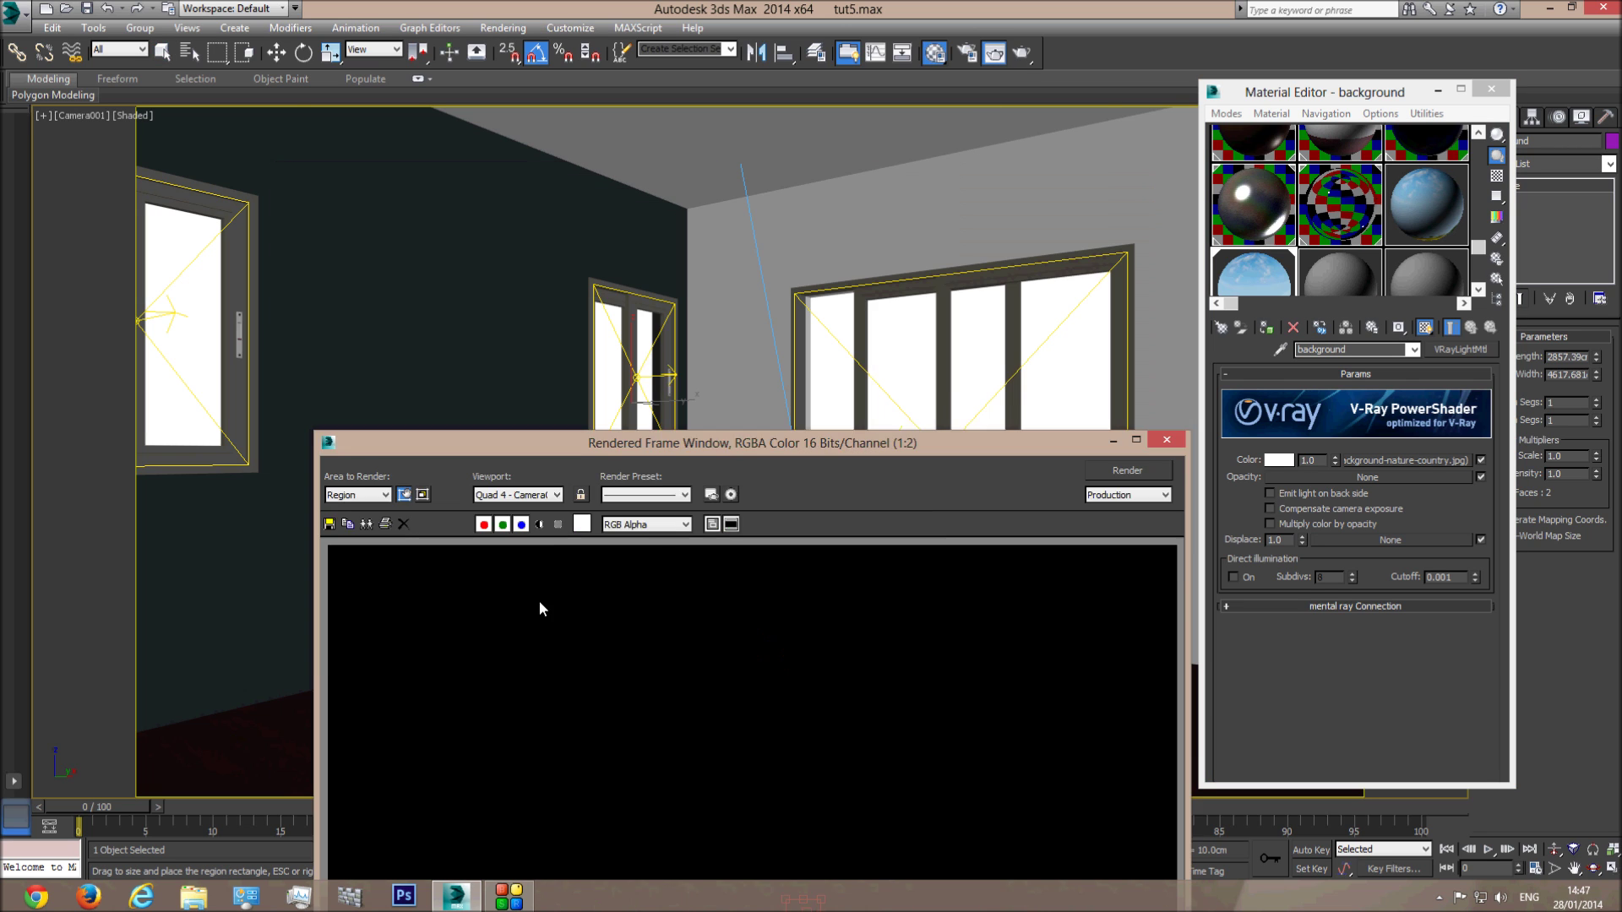
left_click_drag(534, 441, 549, 781)
left_click_drag(816, 650, 1122, 646)
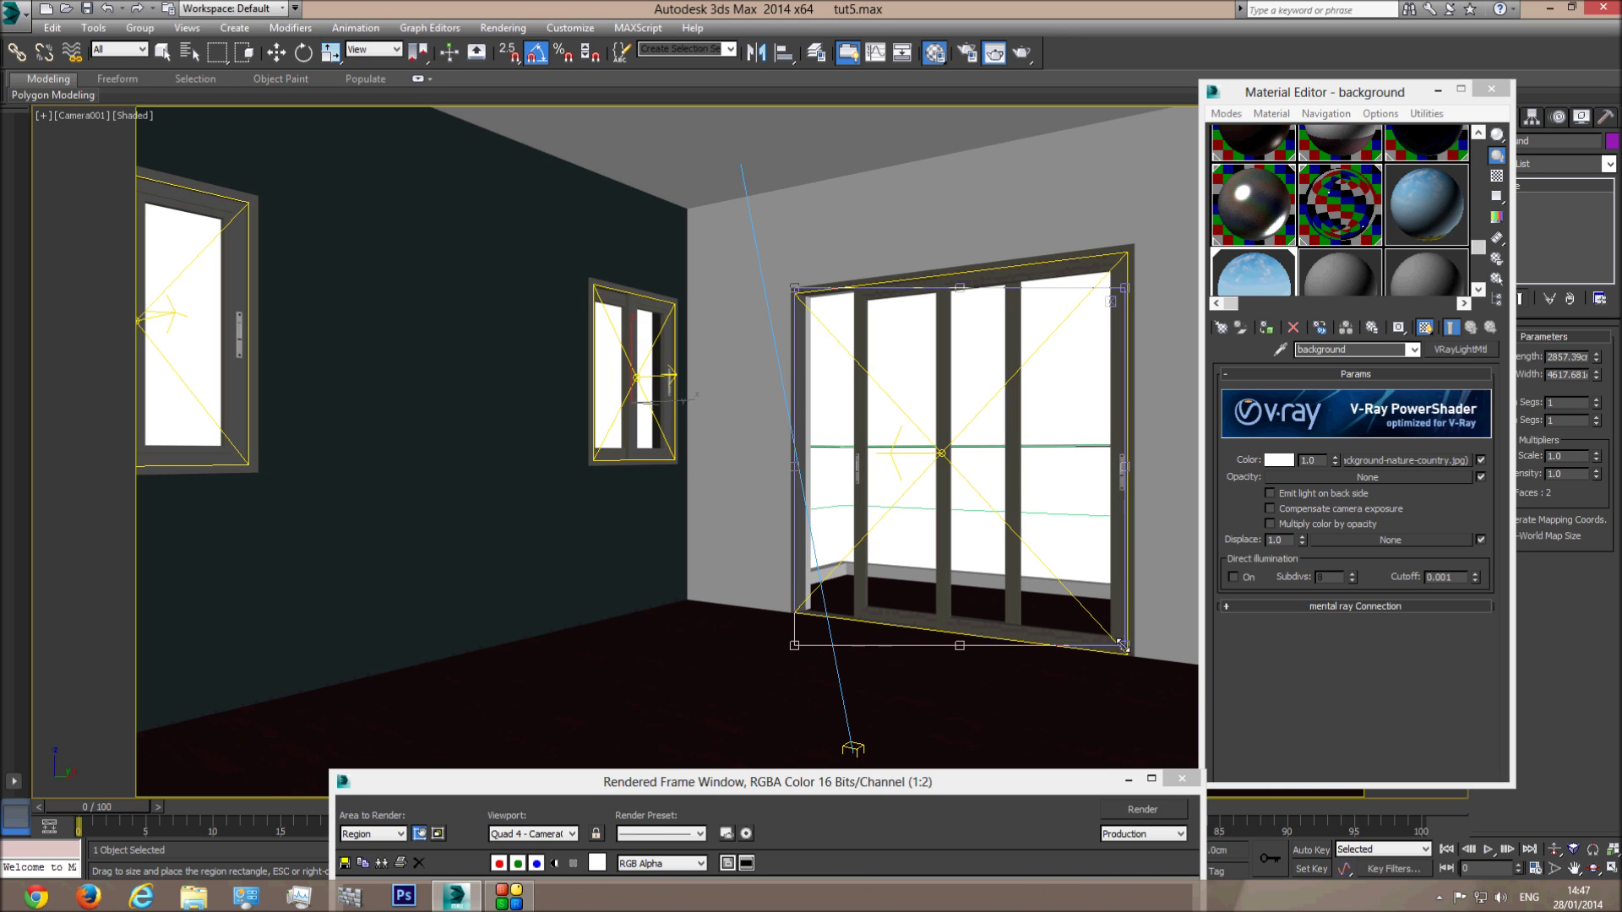
left_click_drag(757, 288, 707, 196)
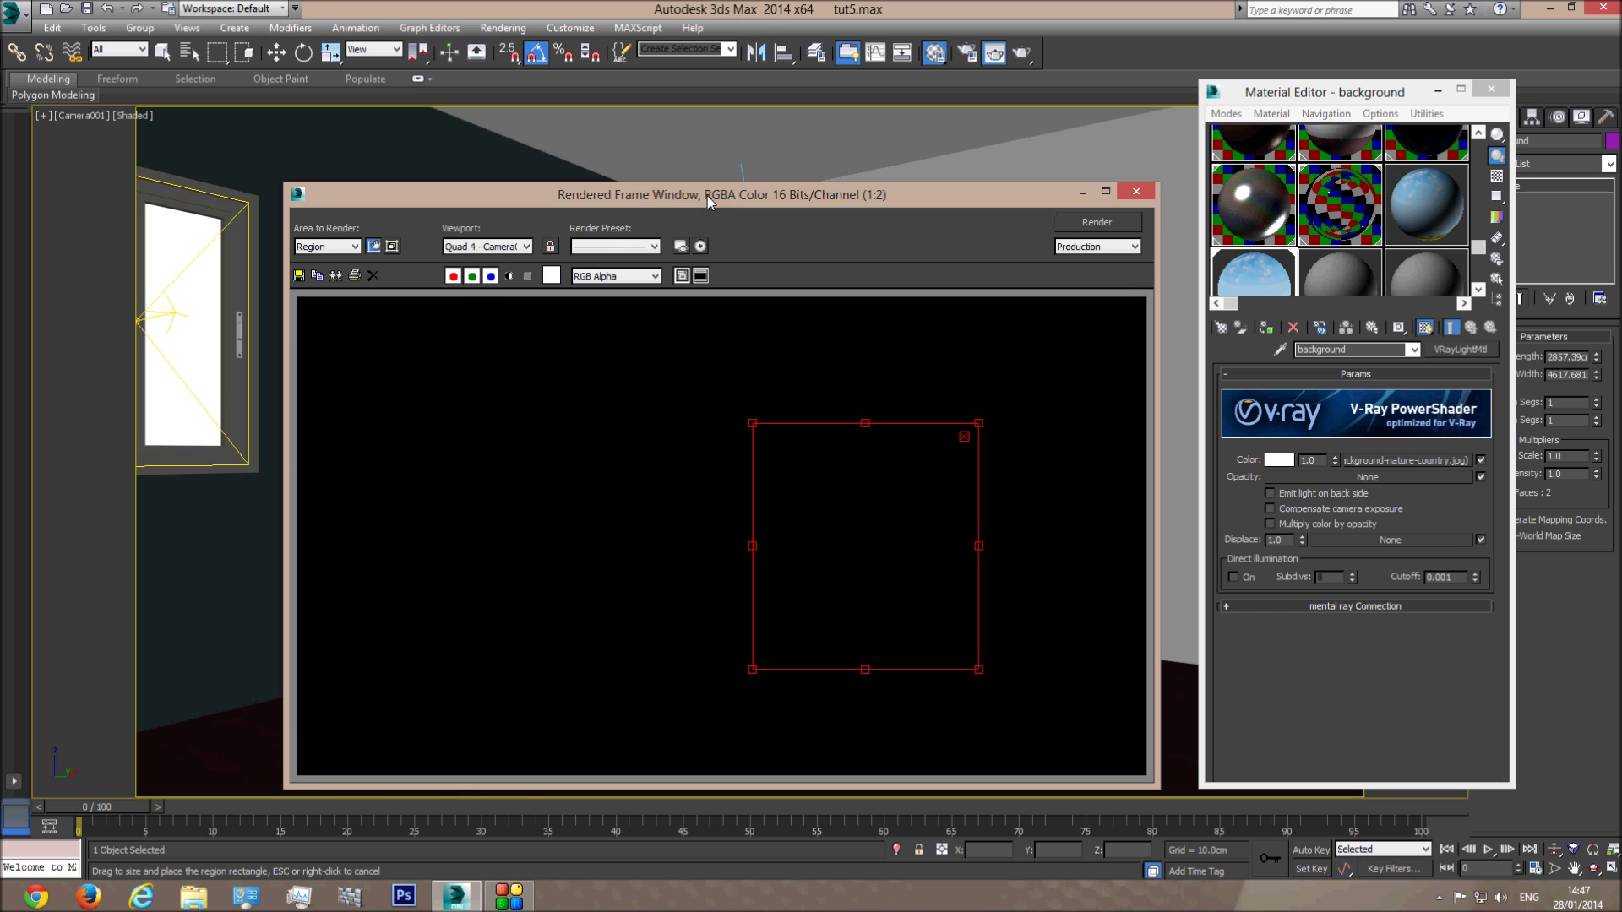
left_click(1096, 224)
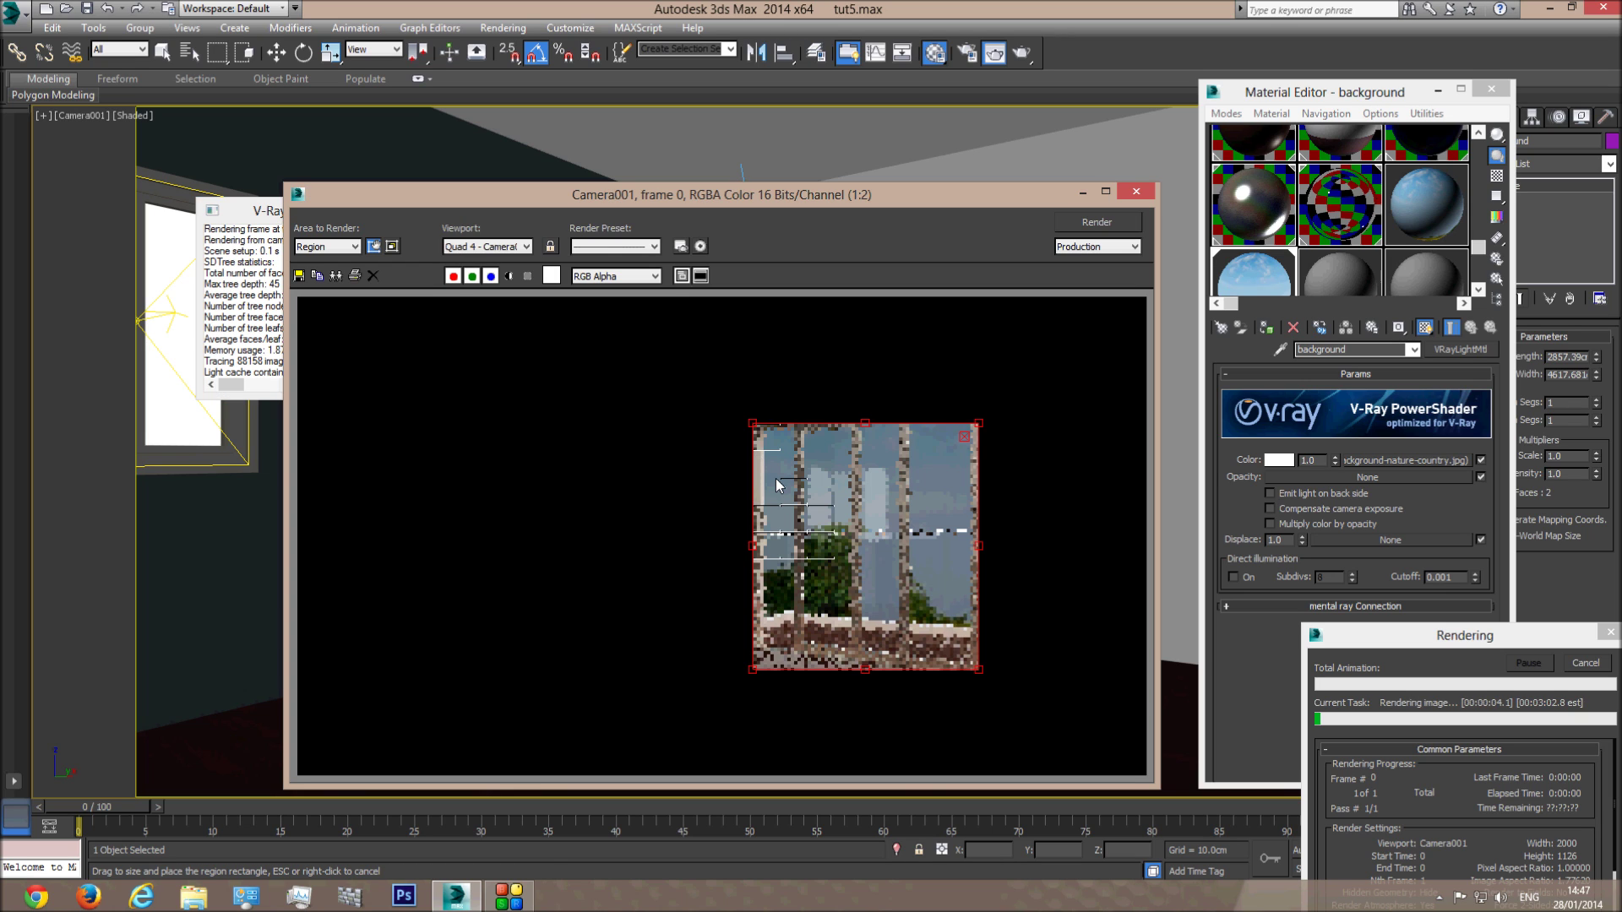
scroll(775, 478, "up", 1)
left_click(1571, 652)
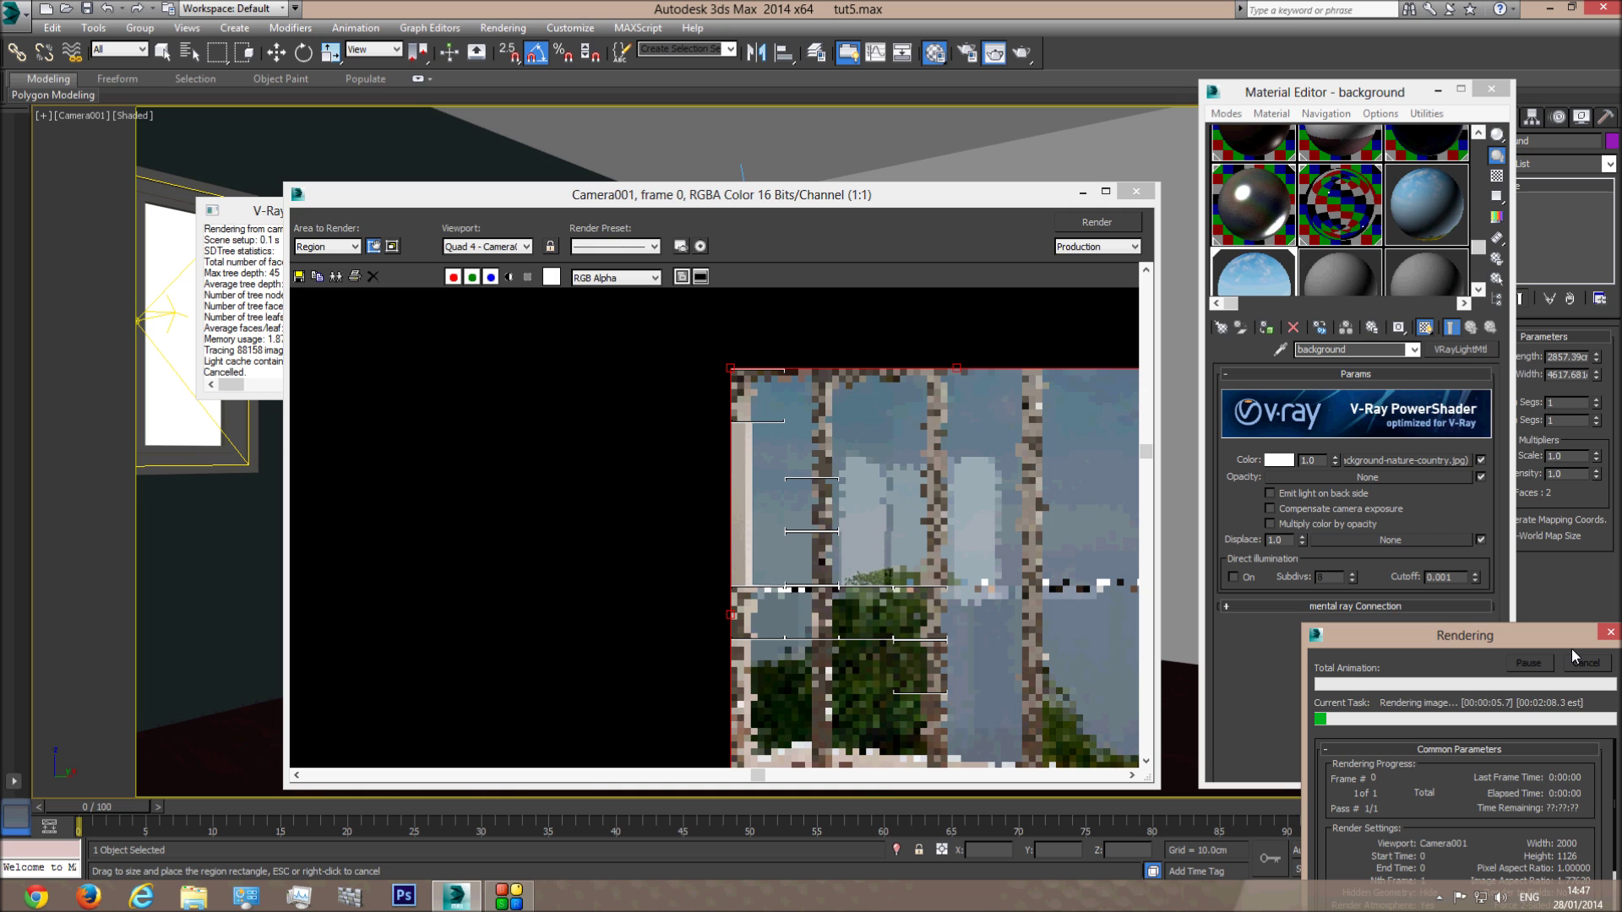
- View the landscape image in the background material's Color map and return to the material's main parameters
left_click(1394, 461)
left_click(1447, 625)
left_click_drag(516, 182, 810, 298)
double_click(619, 292)
left_click(1412, 350)
left_click(1367, 367)
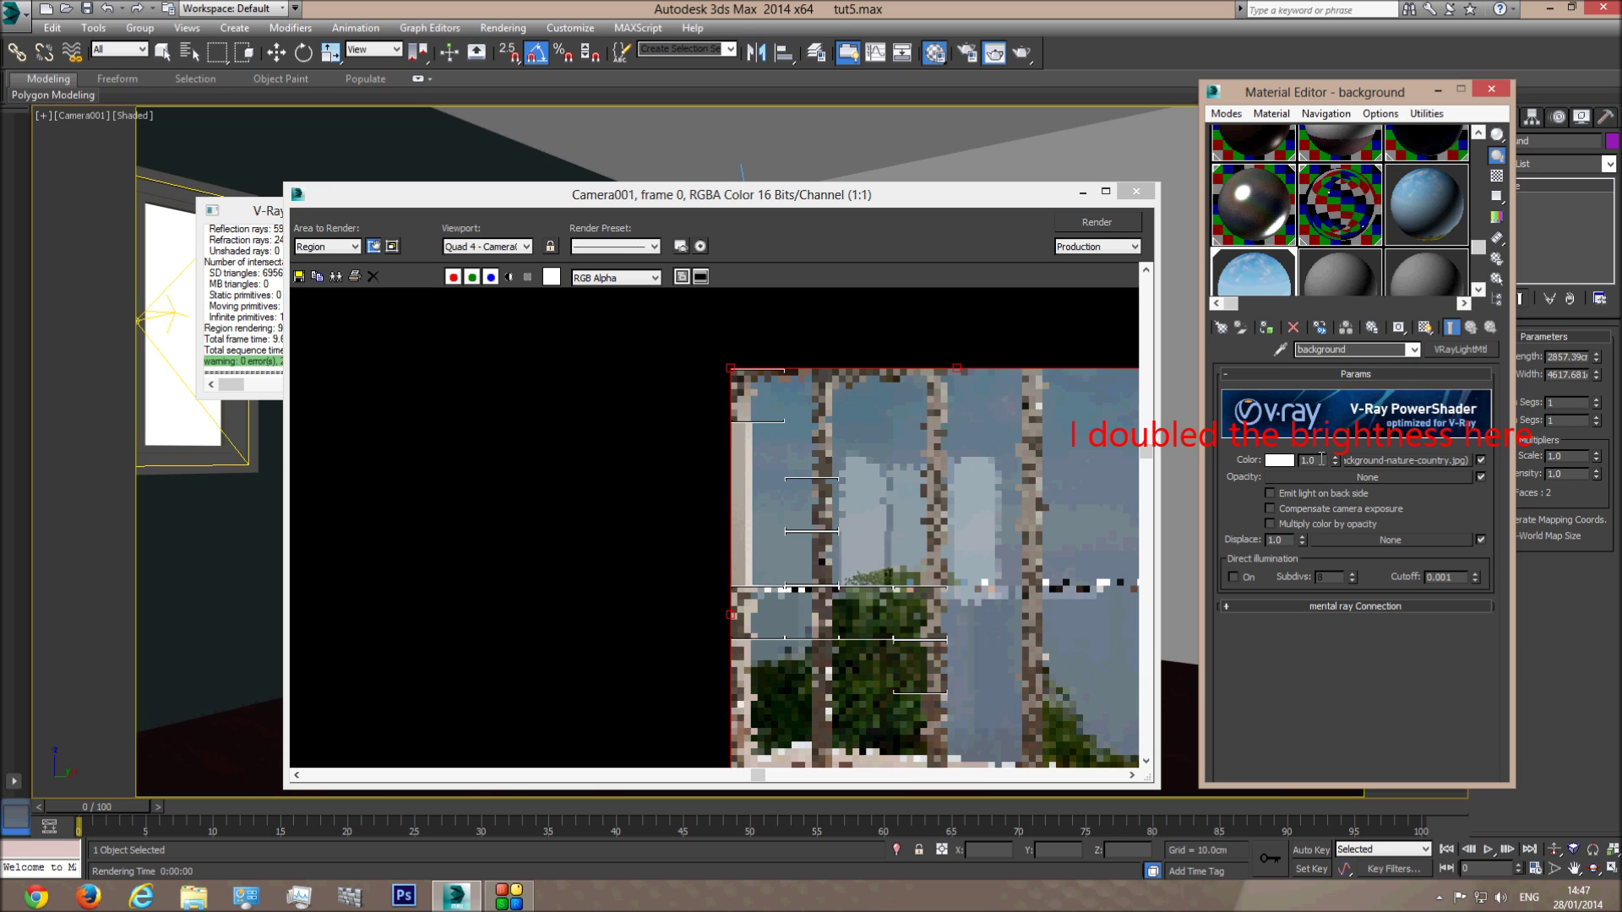
- Set the background material's color multiplier to 2.0, test-render the door region again and cancel the render
double_click(1308, 460)
type("2")
key("Return")
left_click(1098, 223)
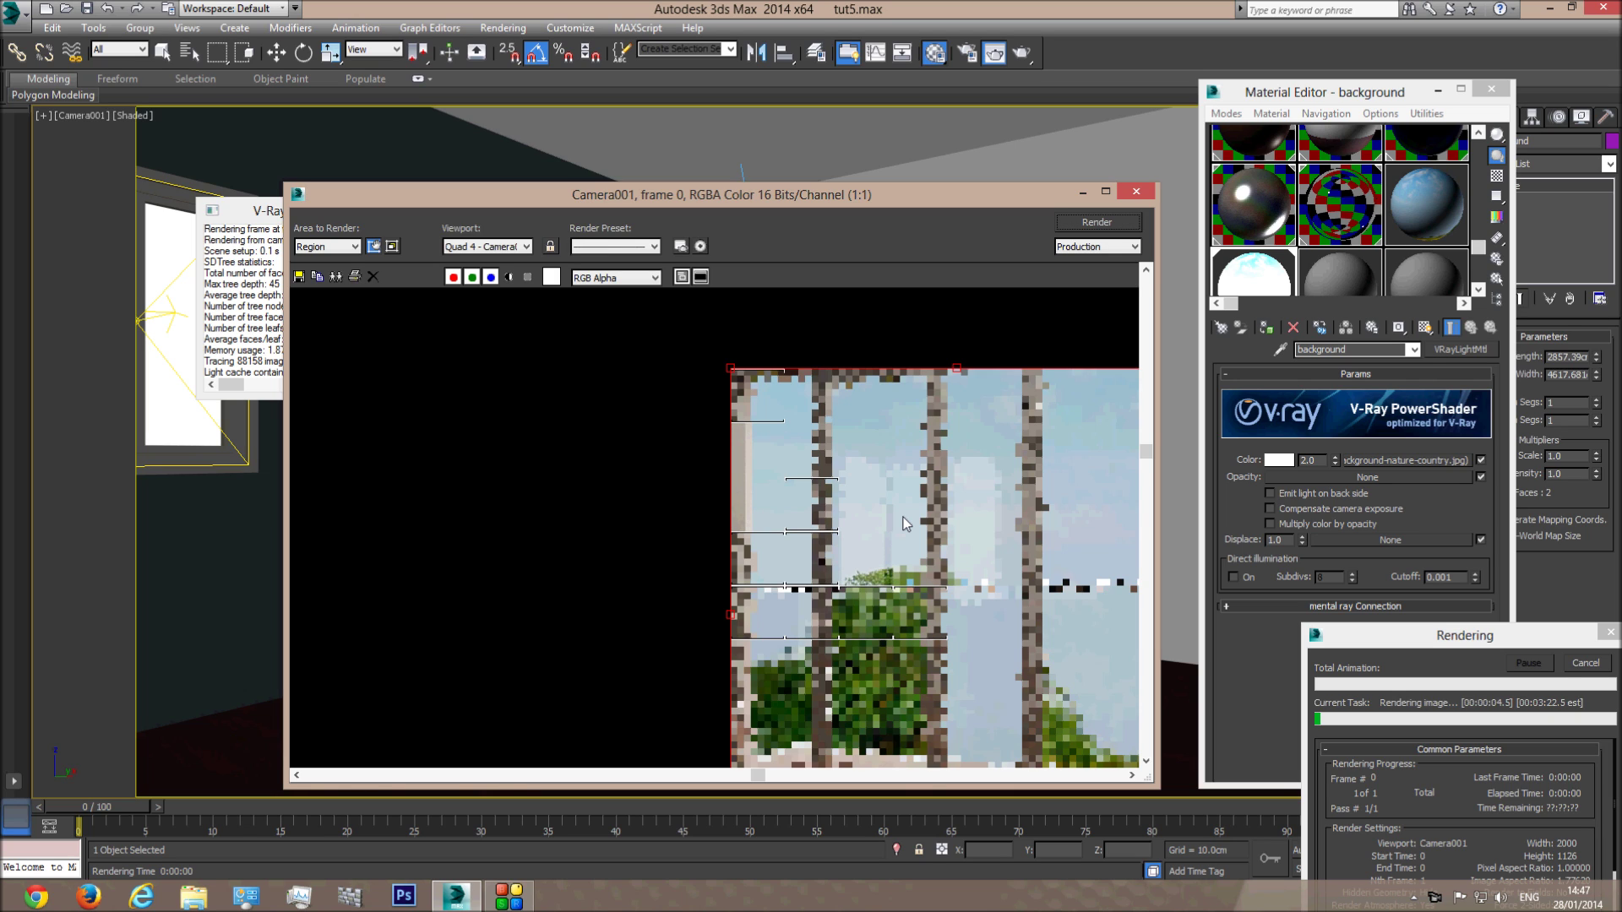
left_click(1586, 664)
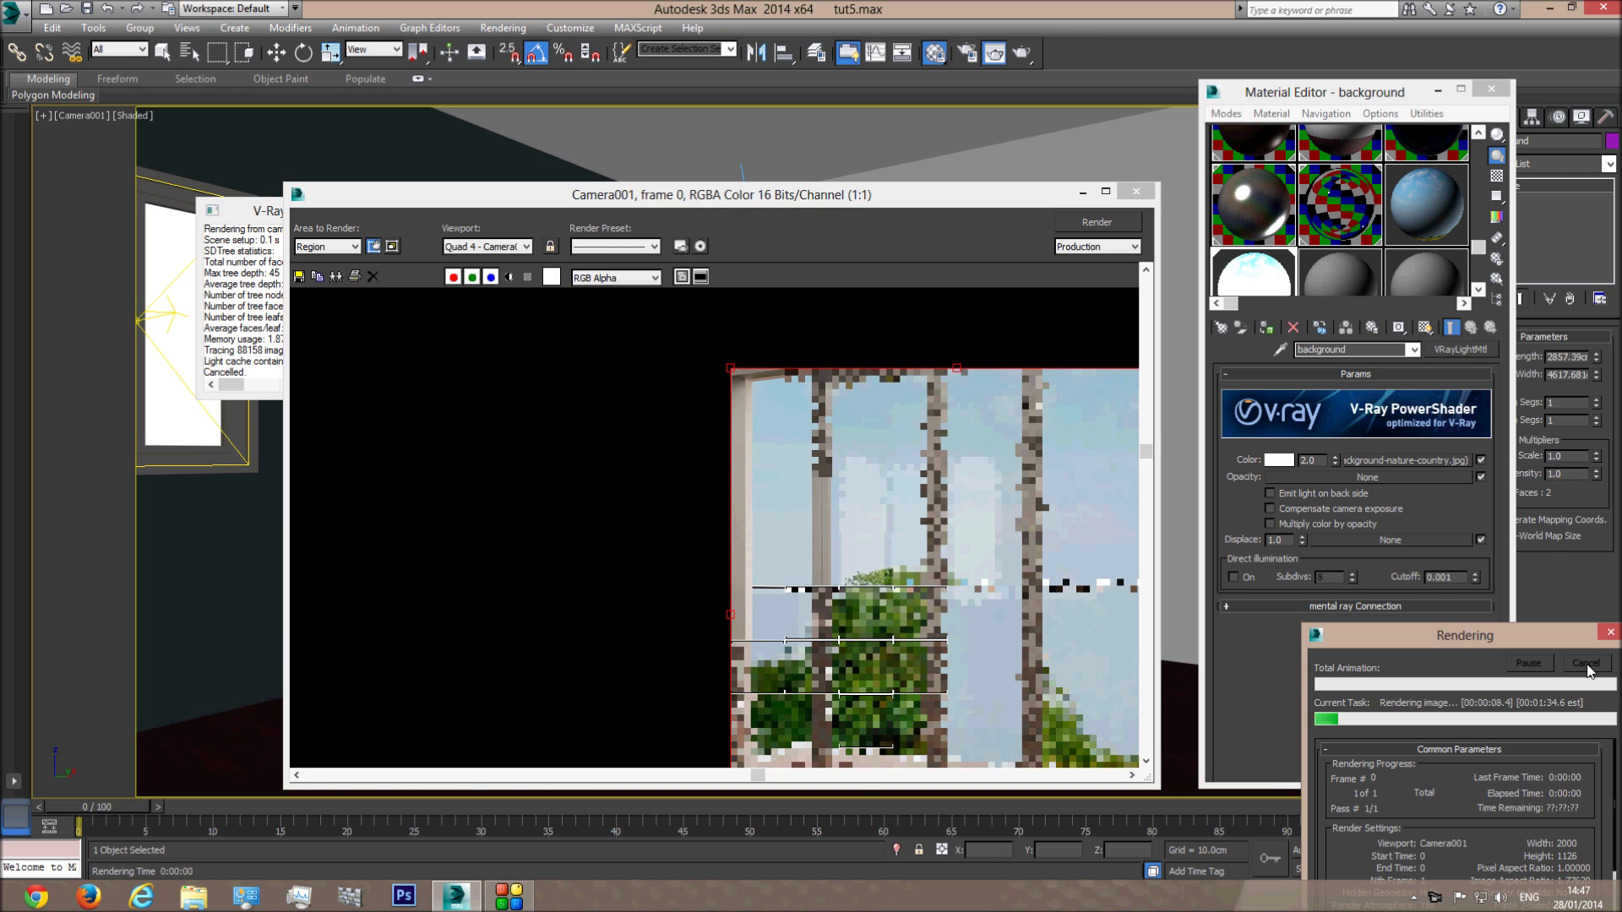
- View the landscape bitmap from the Color map, compare it with the rendered region and return to the background material's main parameters
left_click(1406, 460)
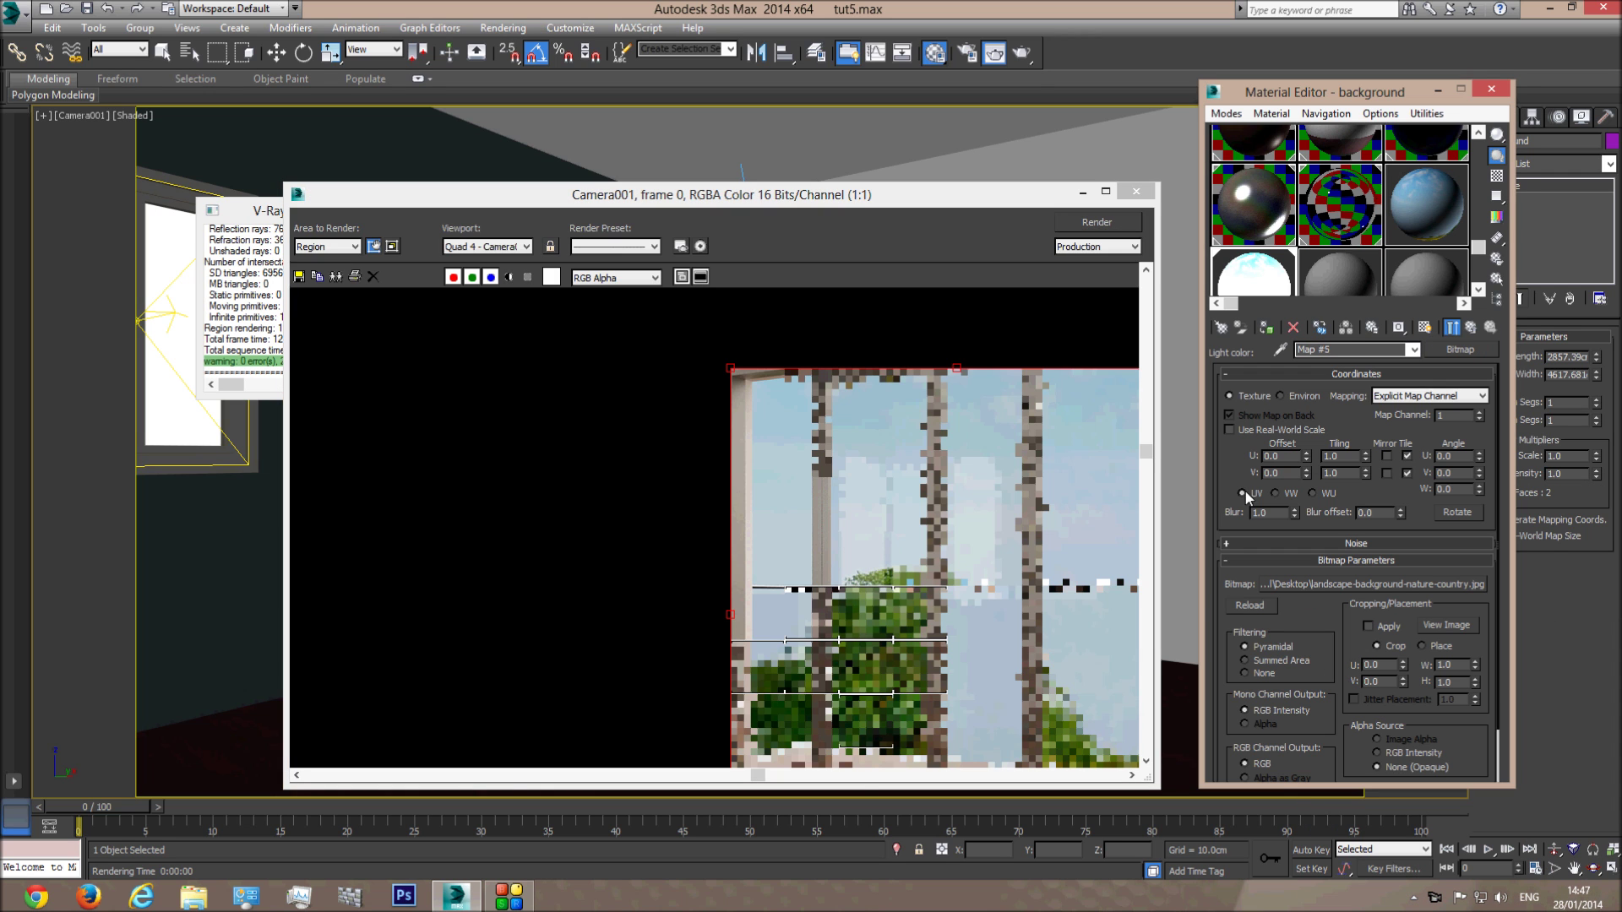
left_click(1446, 626)
left_click_drag(803, 292, 966, 262)
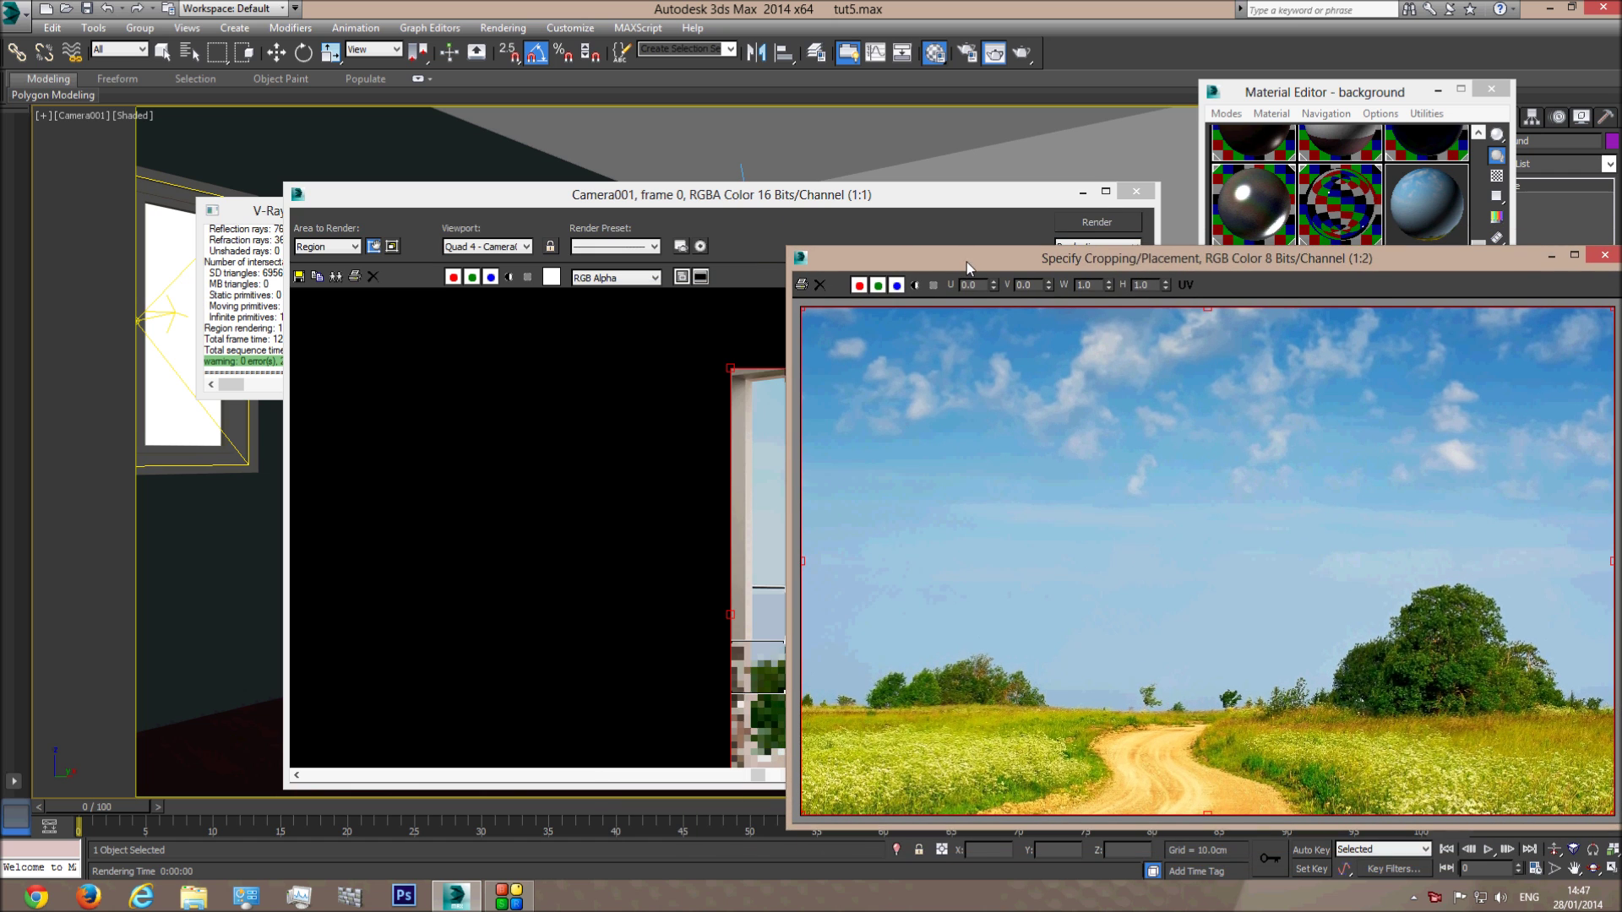
double_click(801, 259)
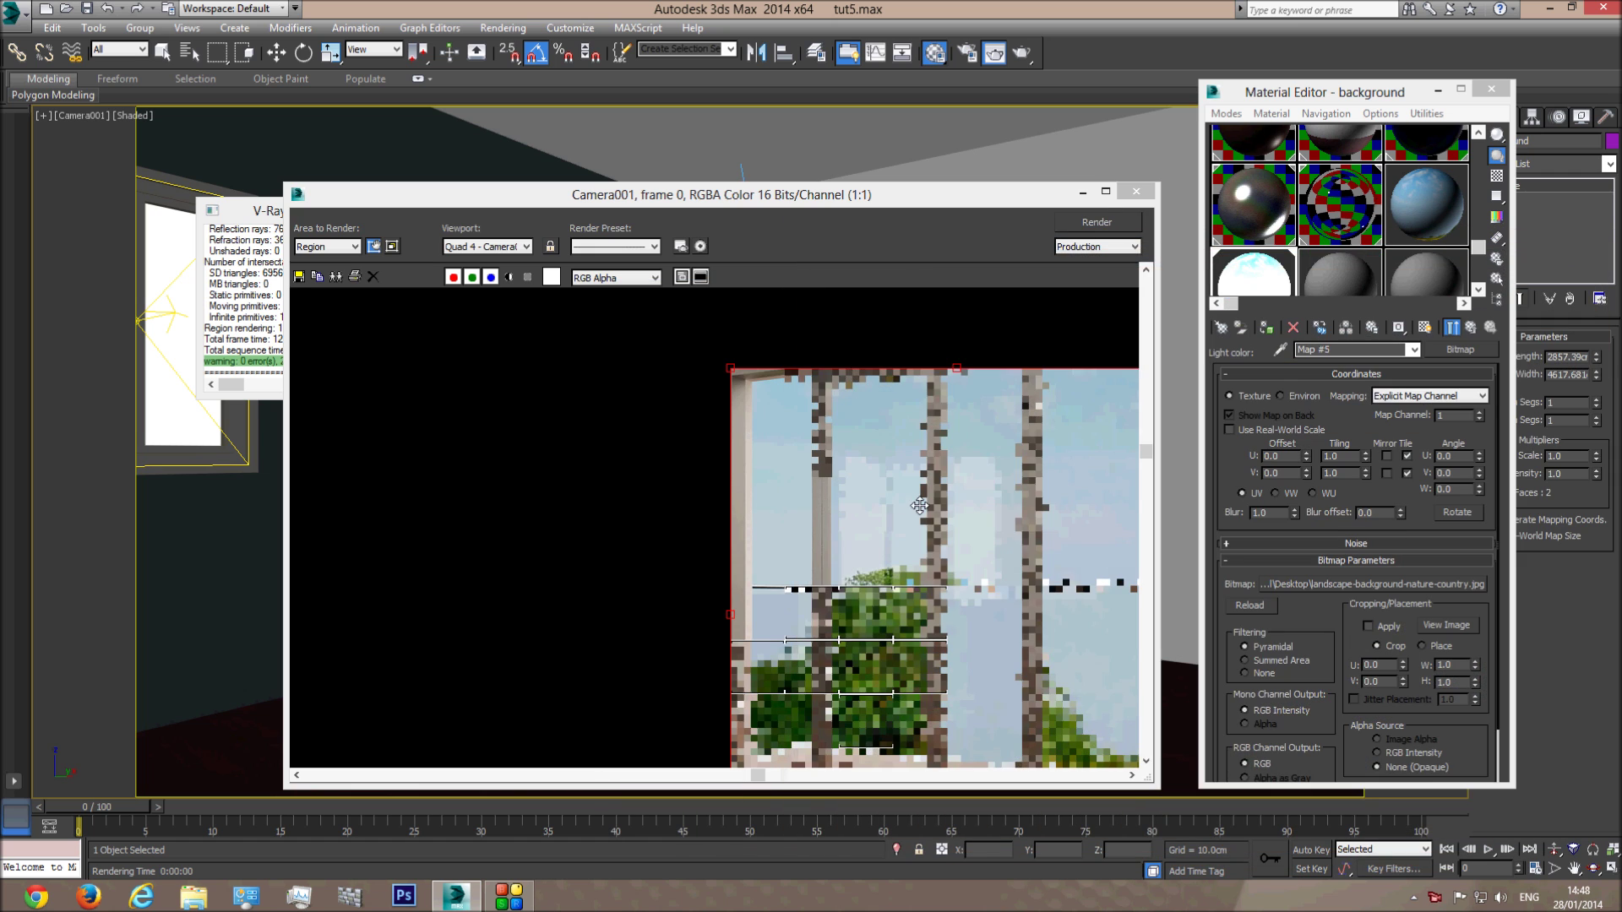
scroll(919, 505, "down", 1)
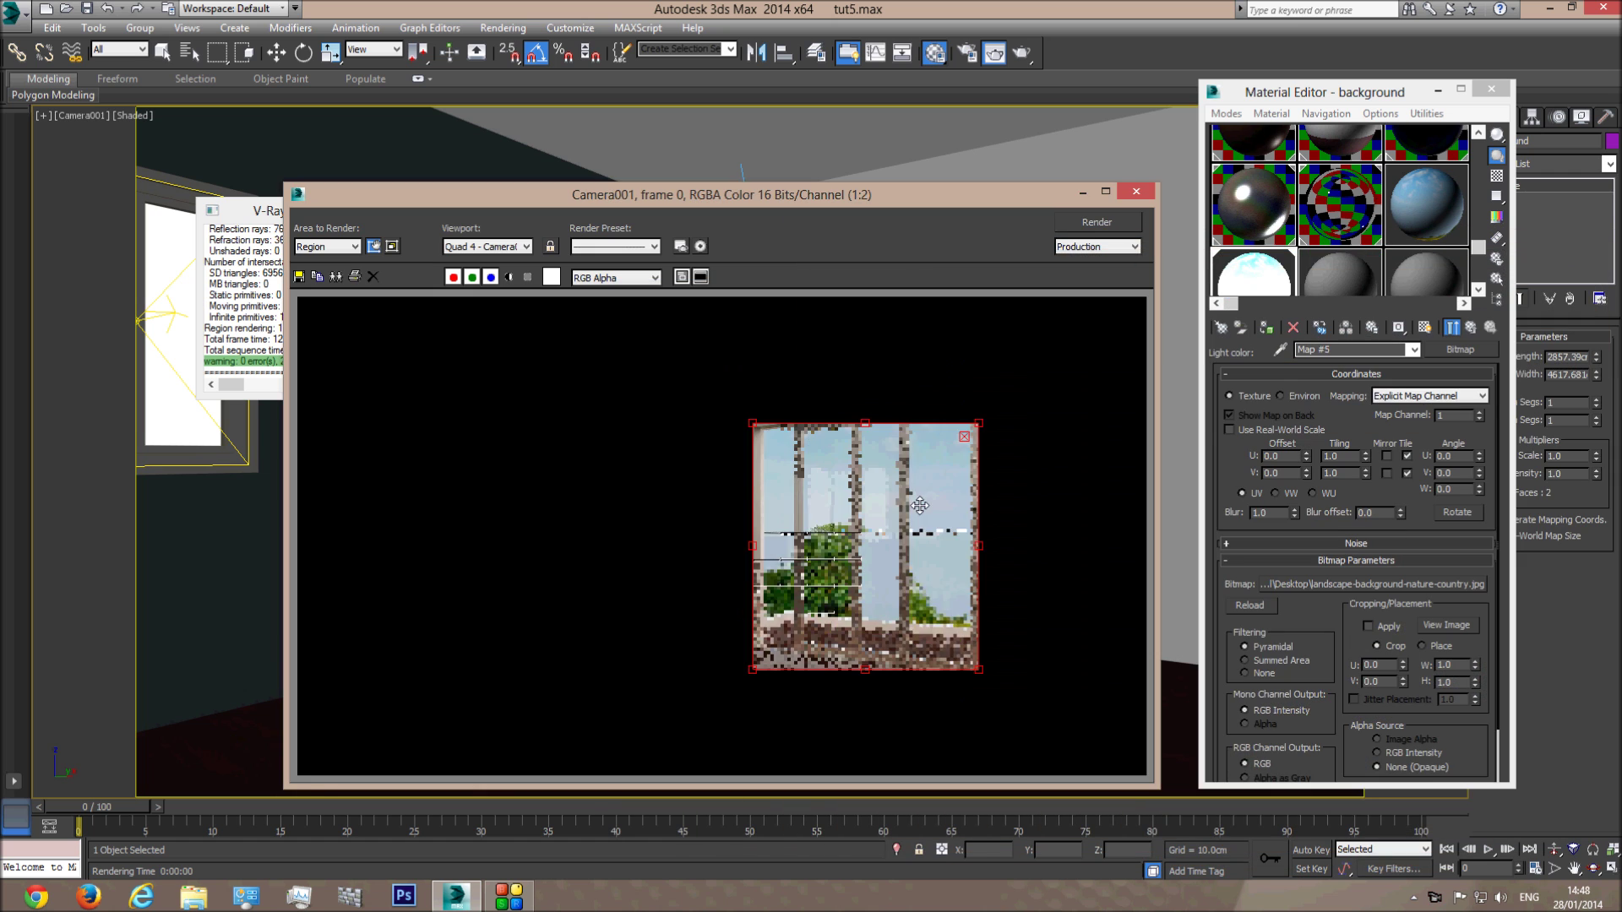
left_click(1412, 350)
left_click(1341, 381)
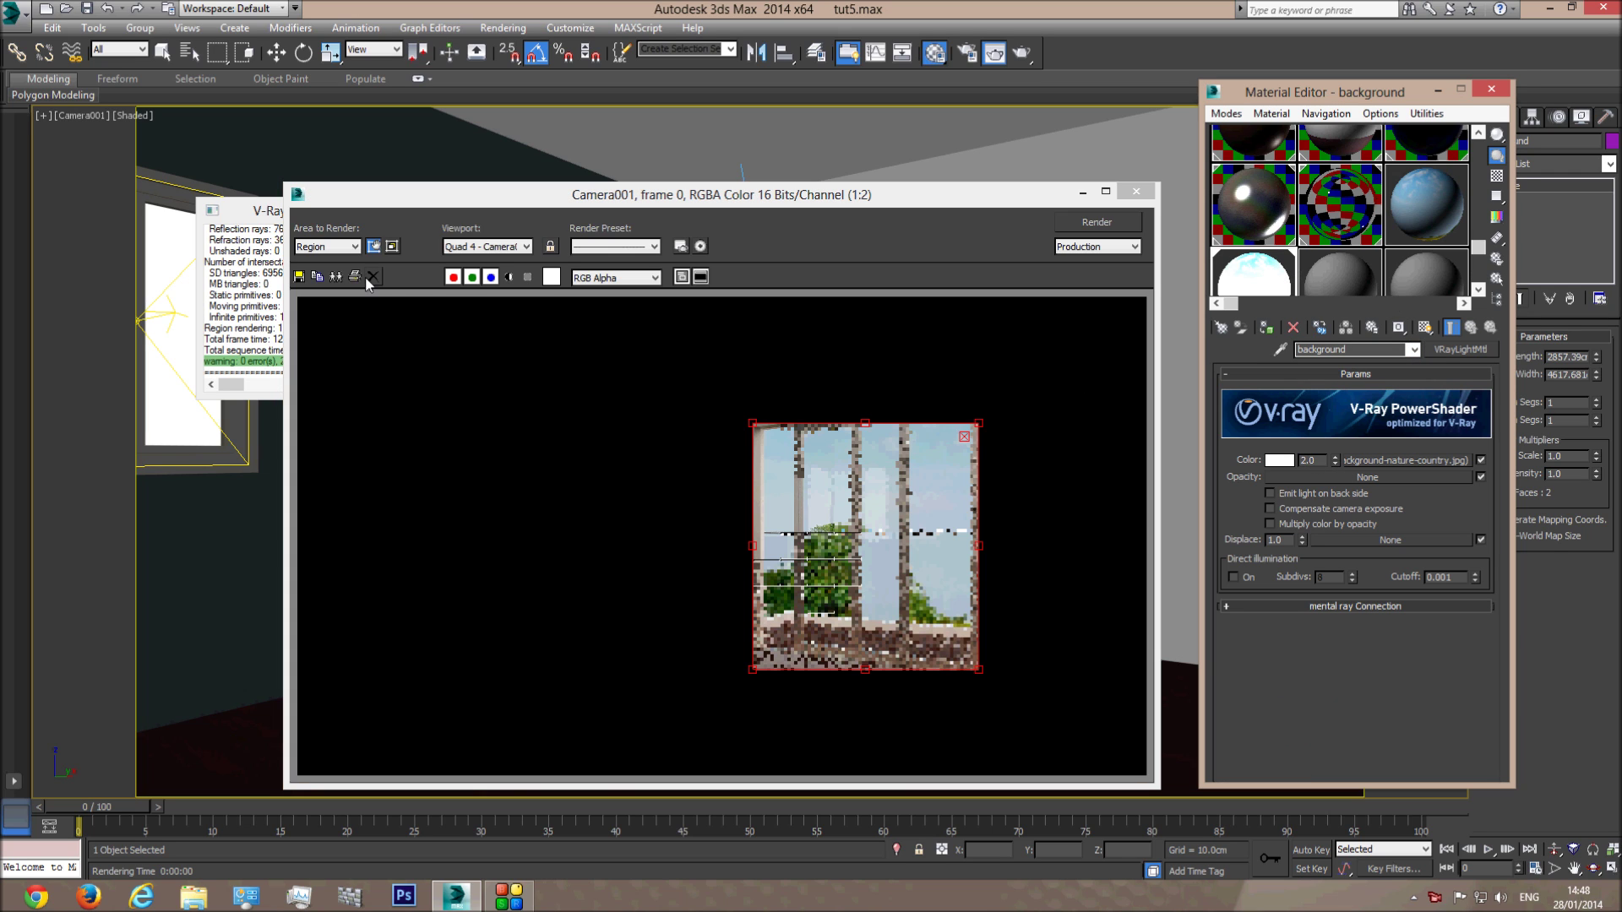
- Set the area to render to View, test-render the whole camera view, cancel it and close the rendered frame after inspecting the doors
left_click(328, 246)
left_click(325, 258)
left_click_drag(742, 184, 745, 155)
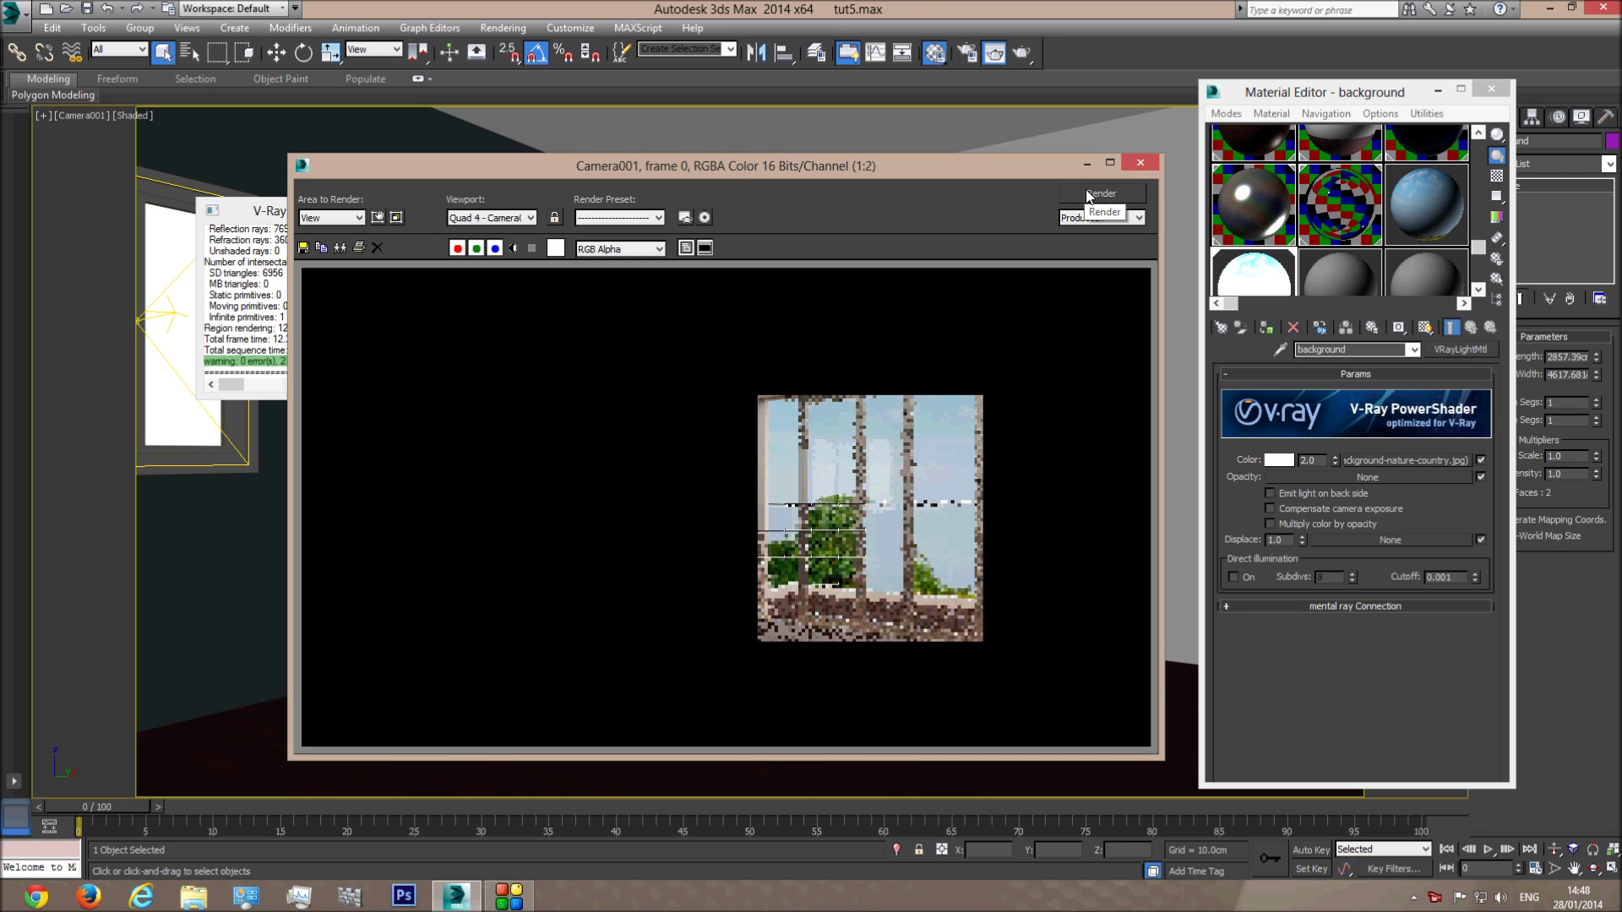
left_click(1089, 194)
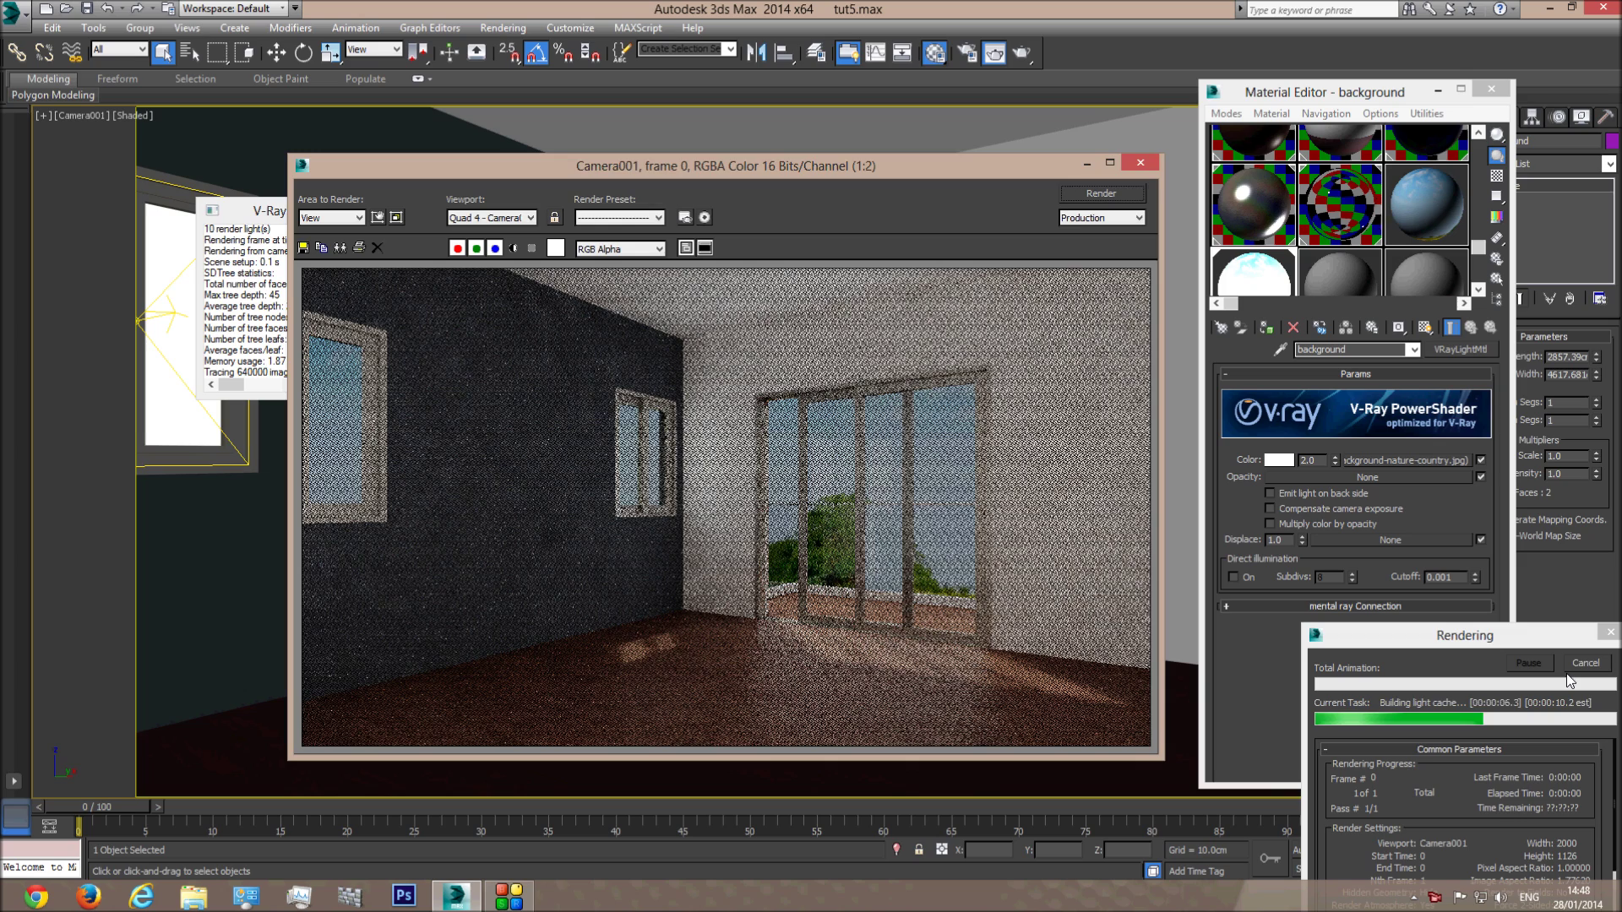
left_click(1567, 668)
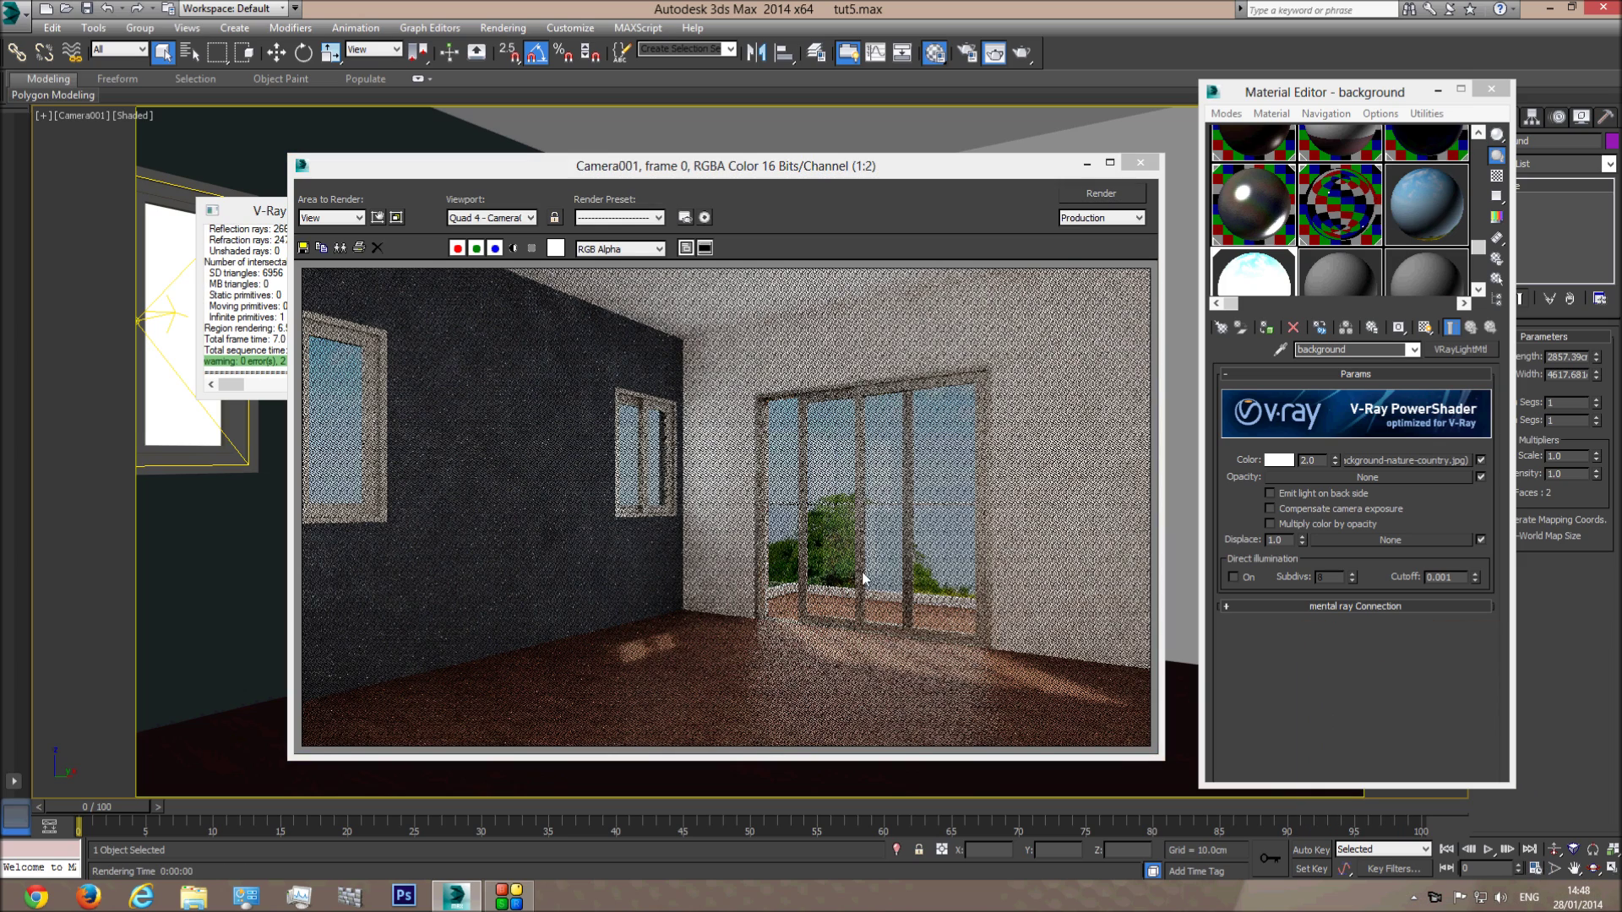
scroll(891, 524, "up", 1)
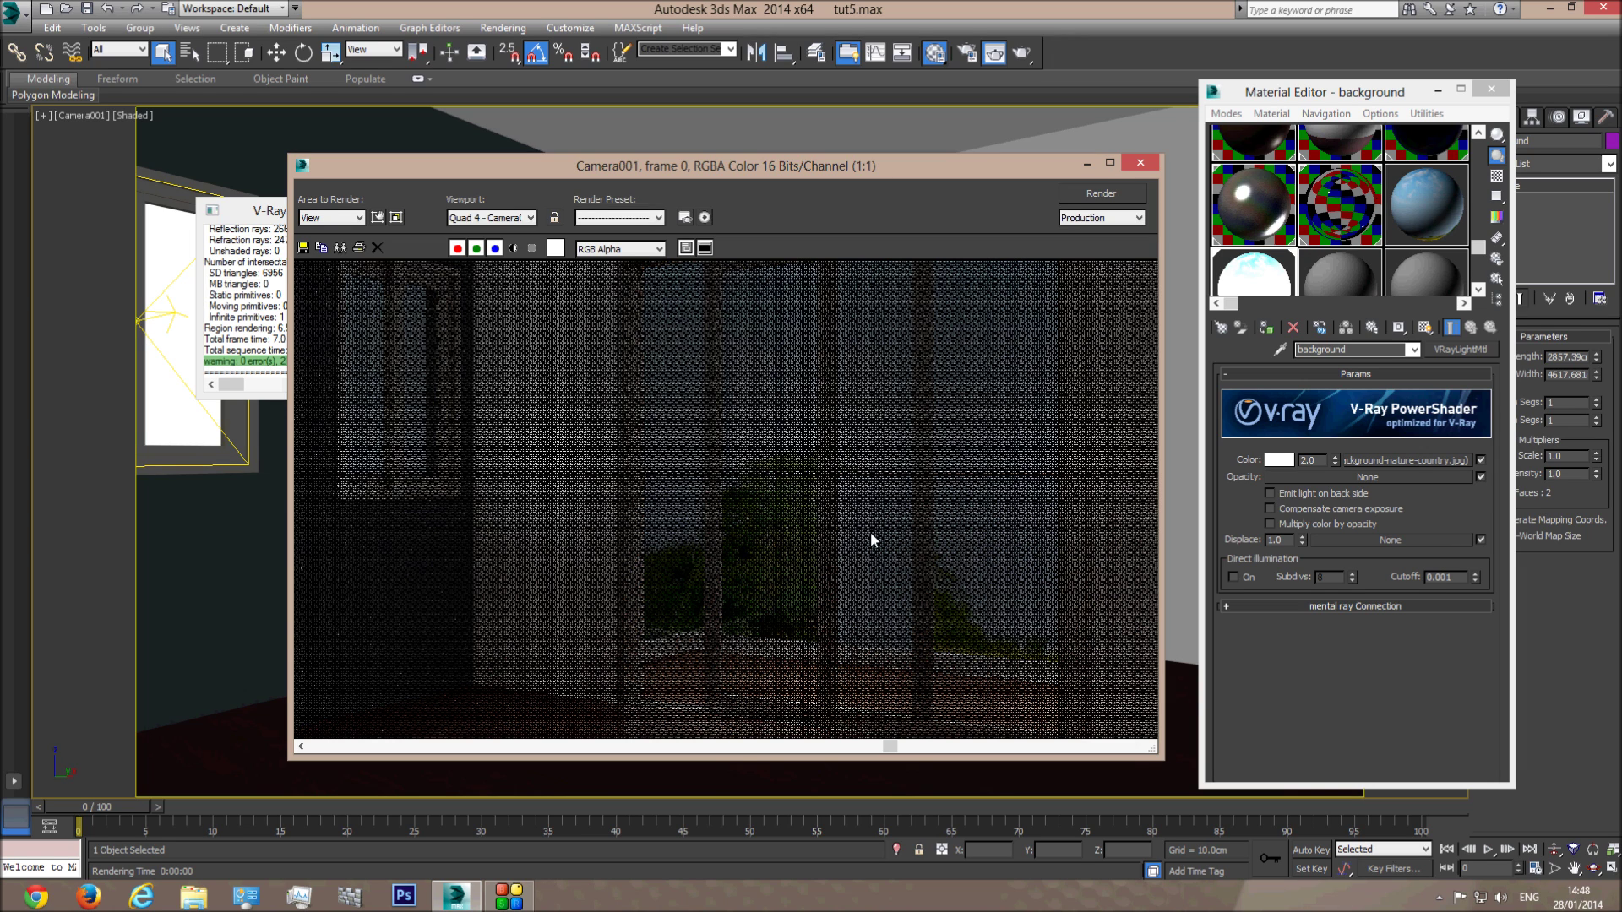
left_click(1140, 162)
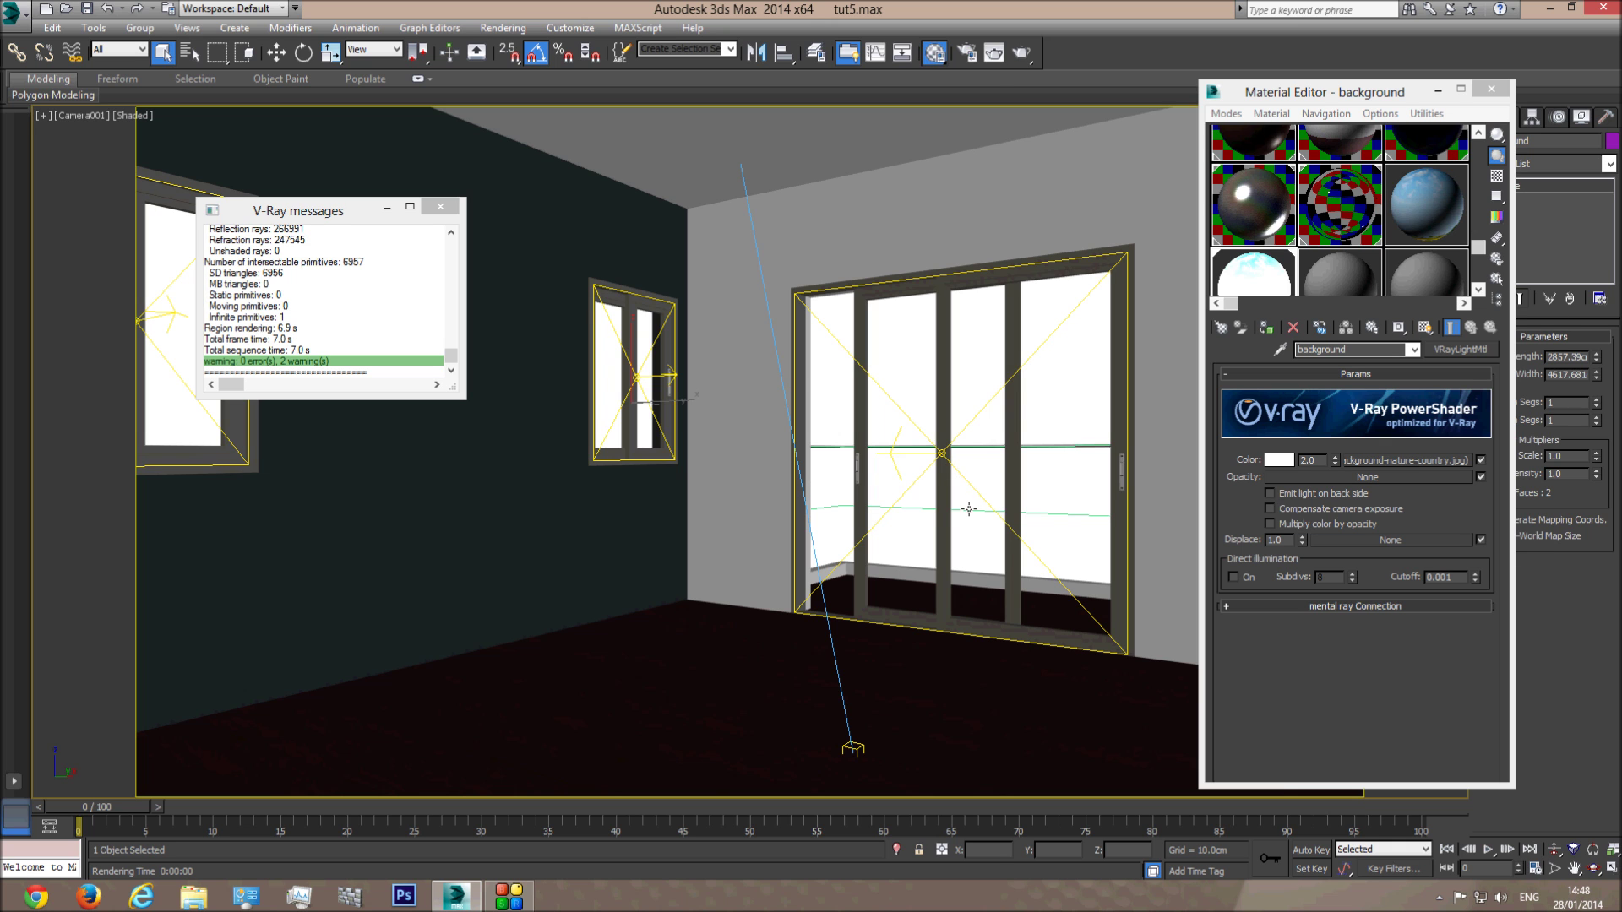
- Reopen the last rendered frame, compare it with the doors in the camera viewport and close it
left_click(994, 52)
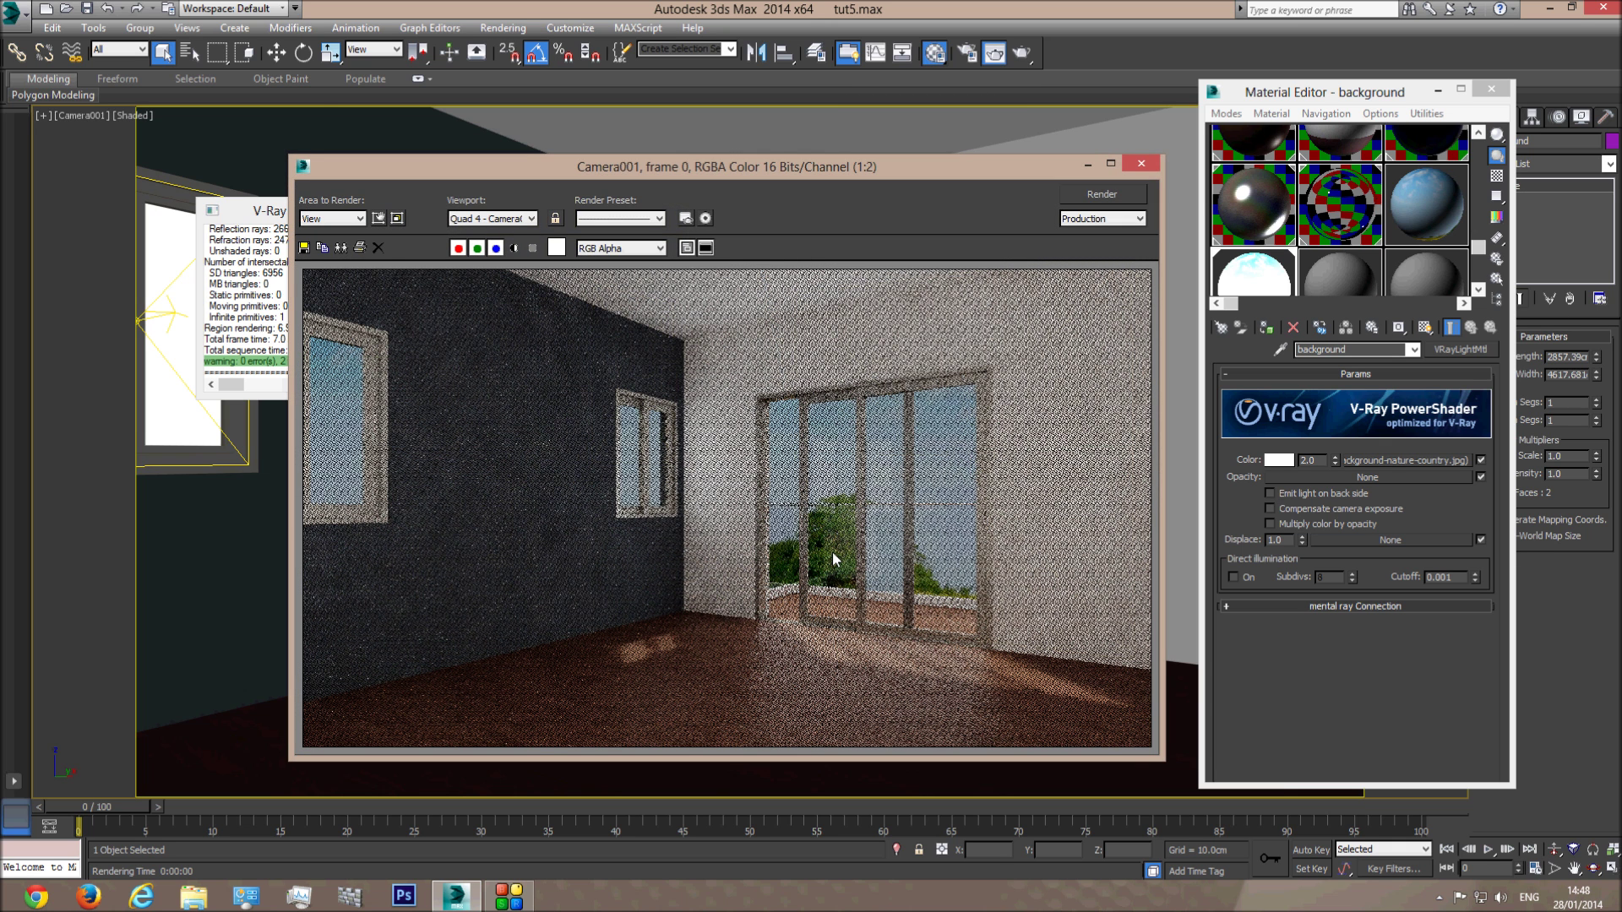
left_click_drag(937, 166, 1307, 734)
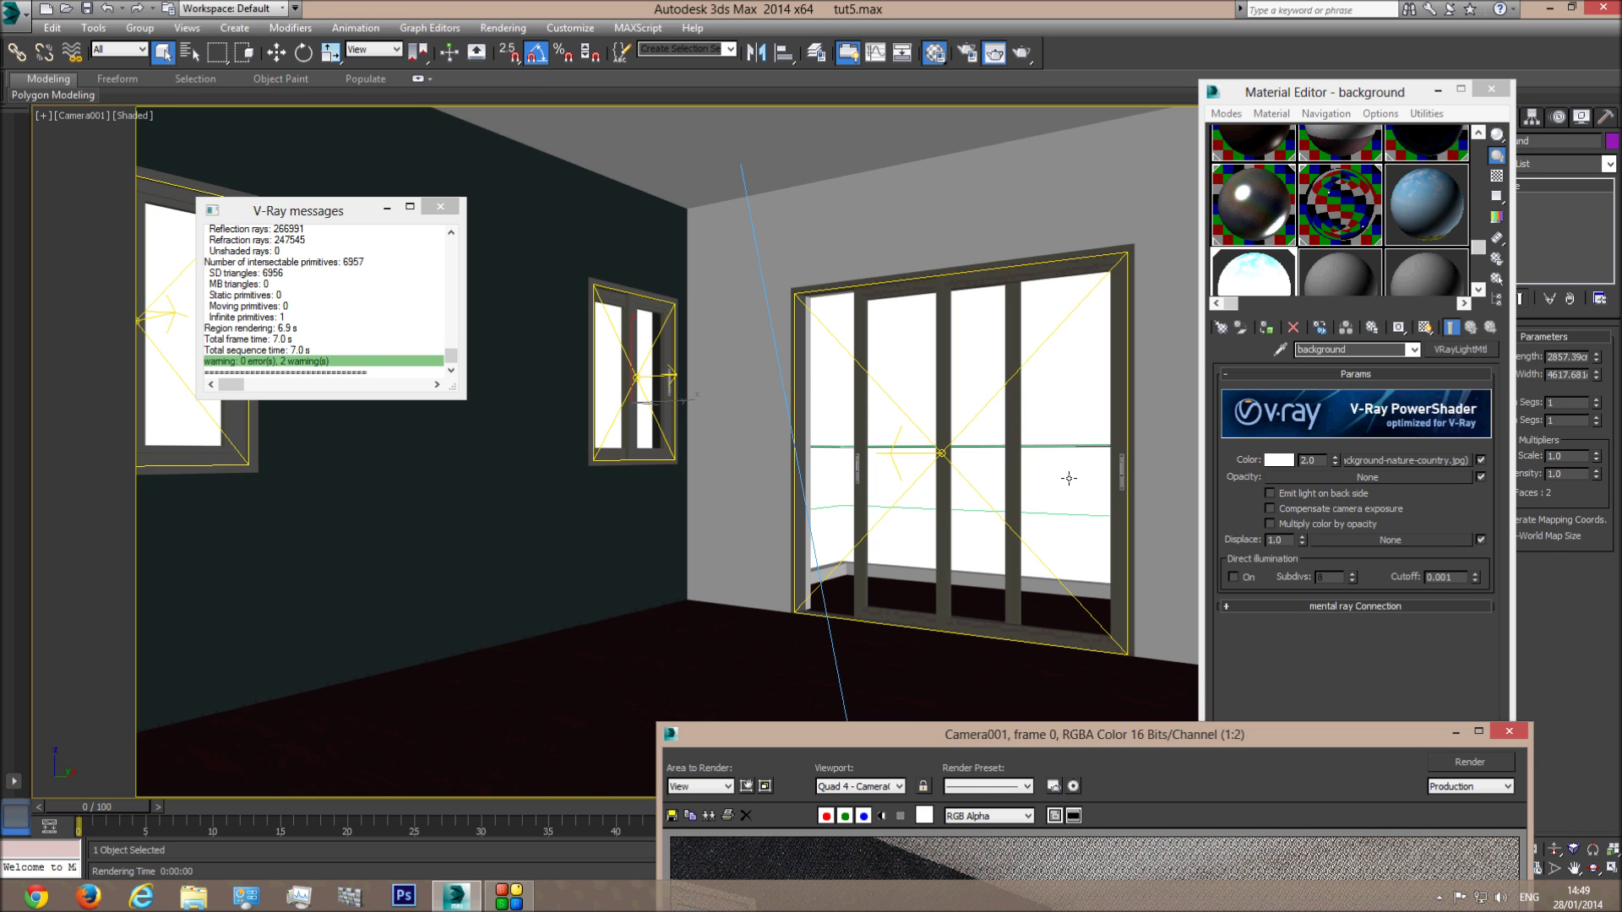
left_click_drag(1015, 741, 1010, 326)
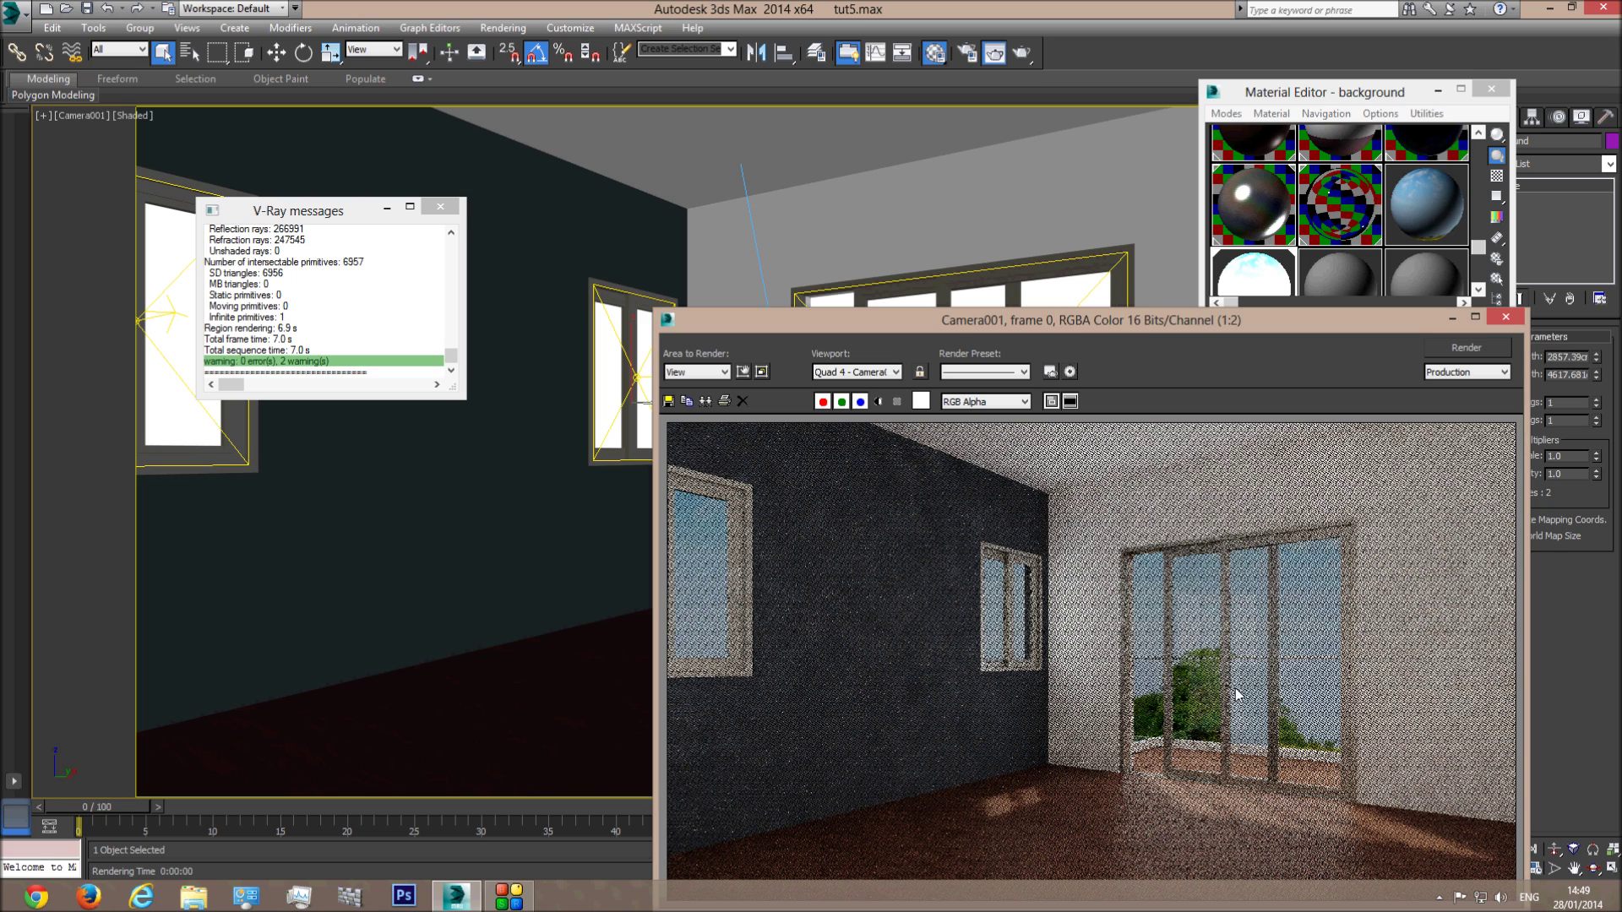
left_click_drag(1216, 345, 1202, 723)
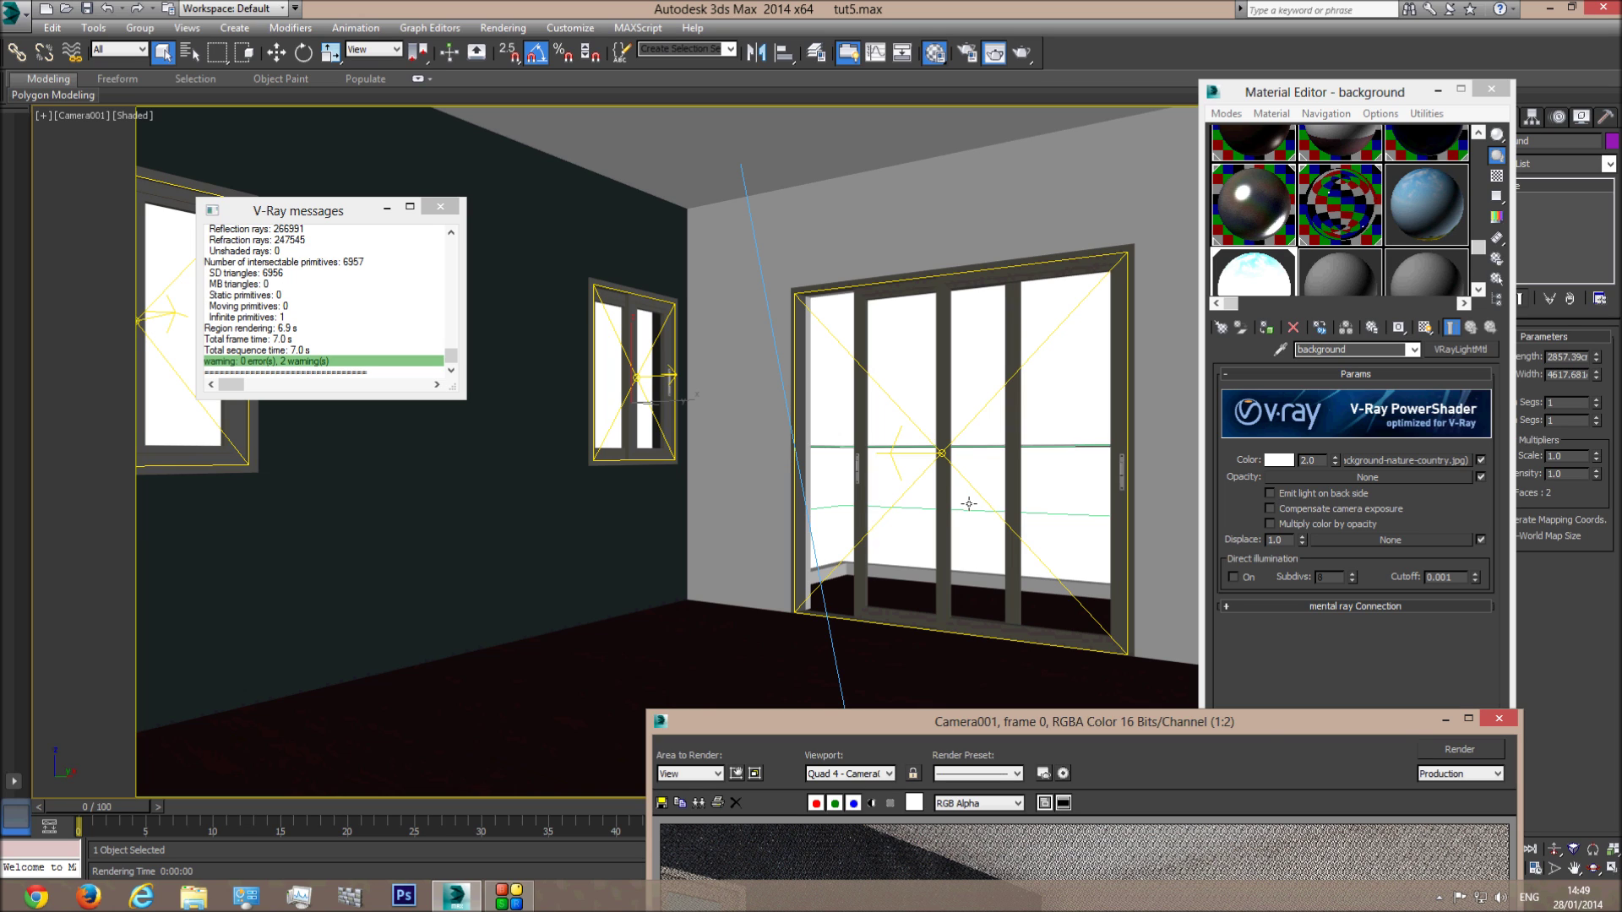
left_click(1498, 718)
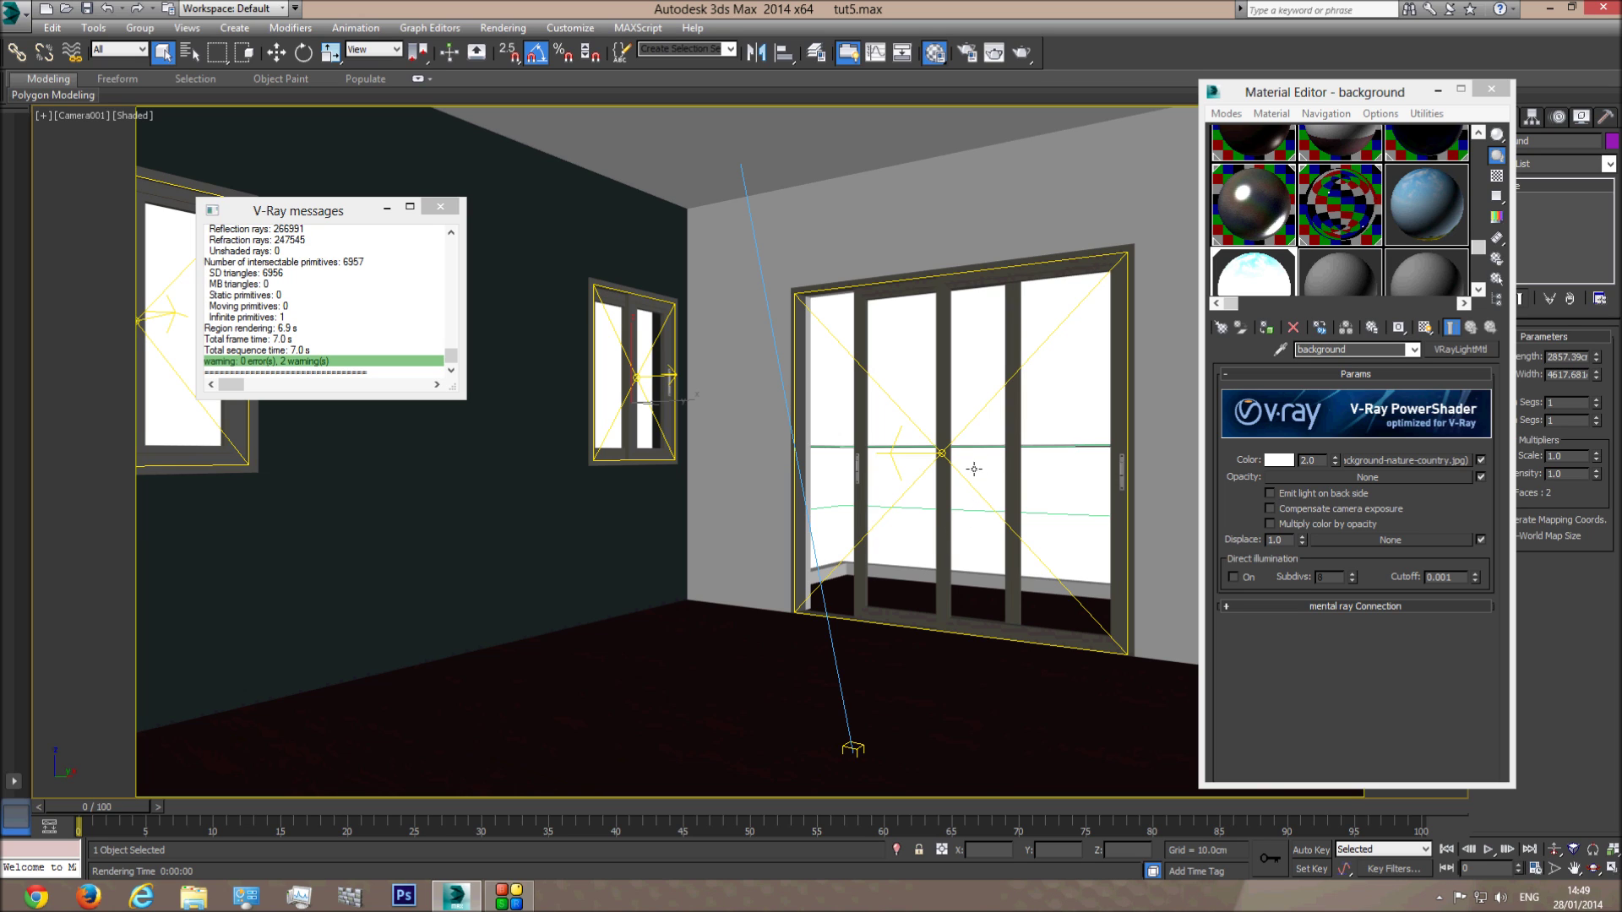
- Open the glass material's reflection and refraction settings, test-render the camera view, zoom in on the doors and cancel the render
left_click_drag(1480, 250, 1468, 164)
left_click(1423, 247)
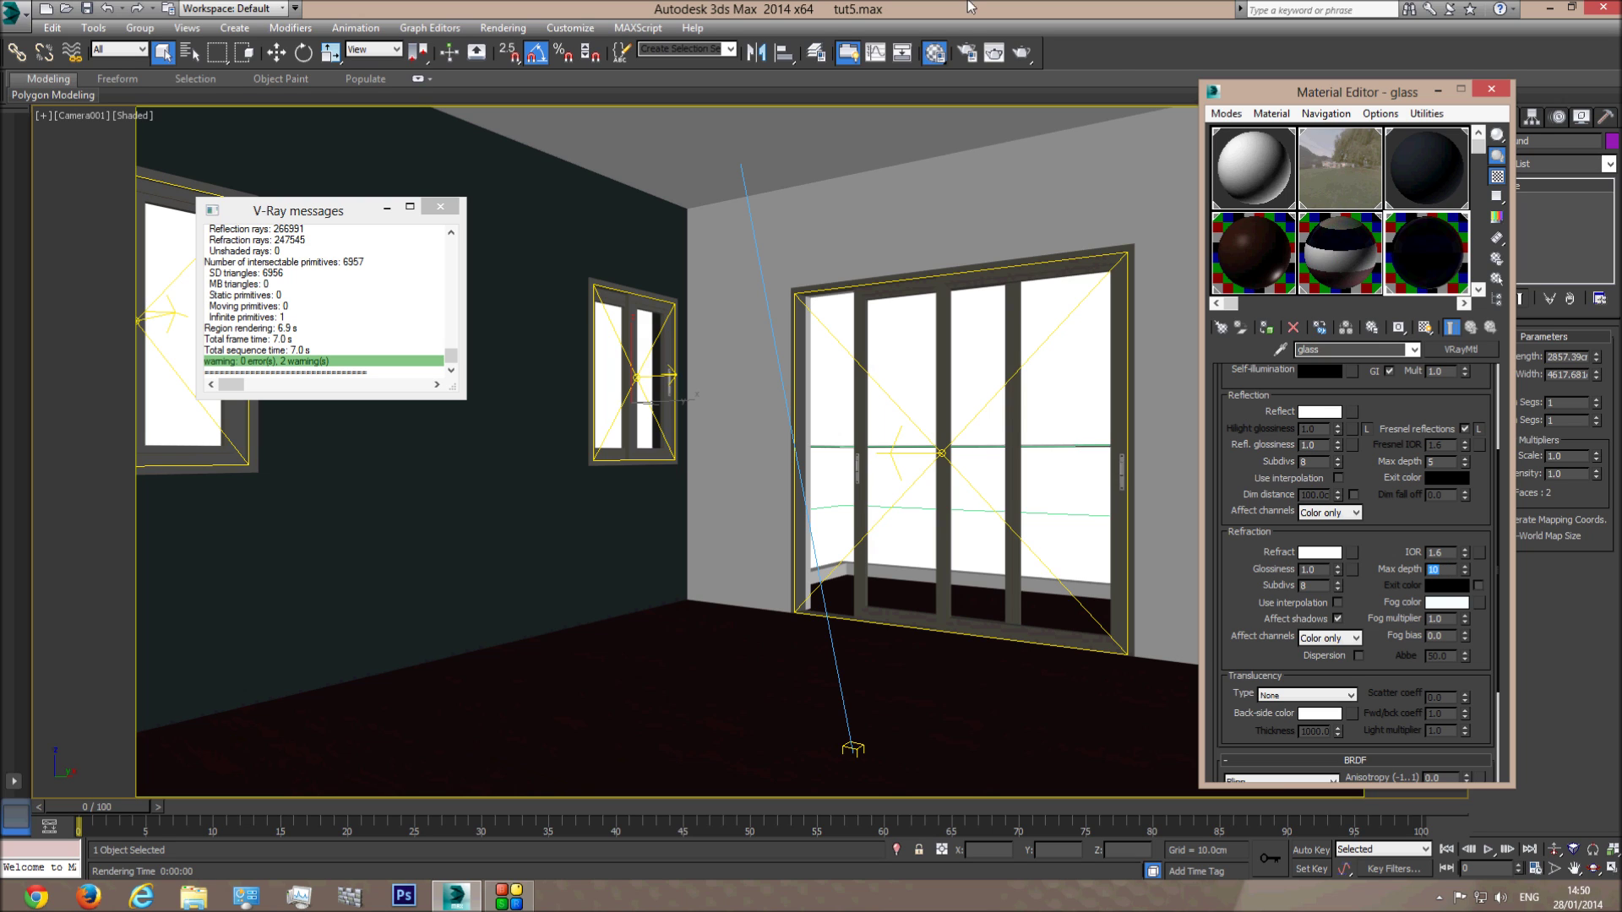
left_click(994, 52)
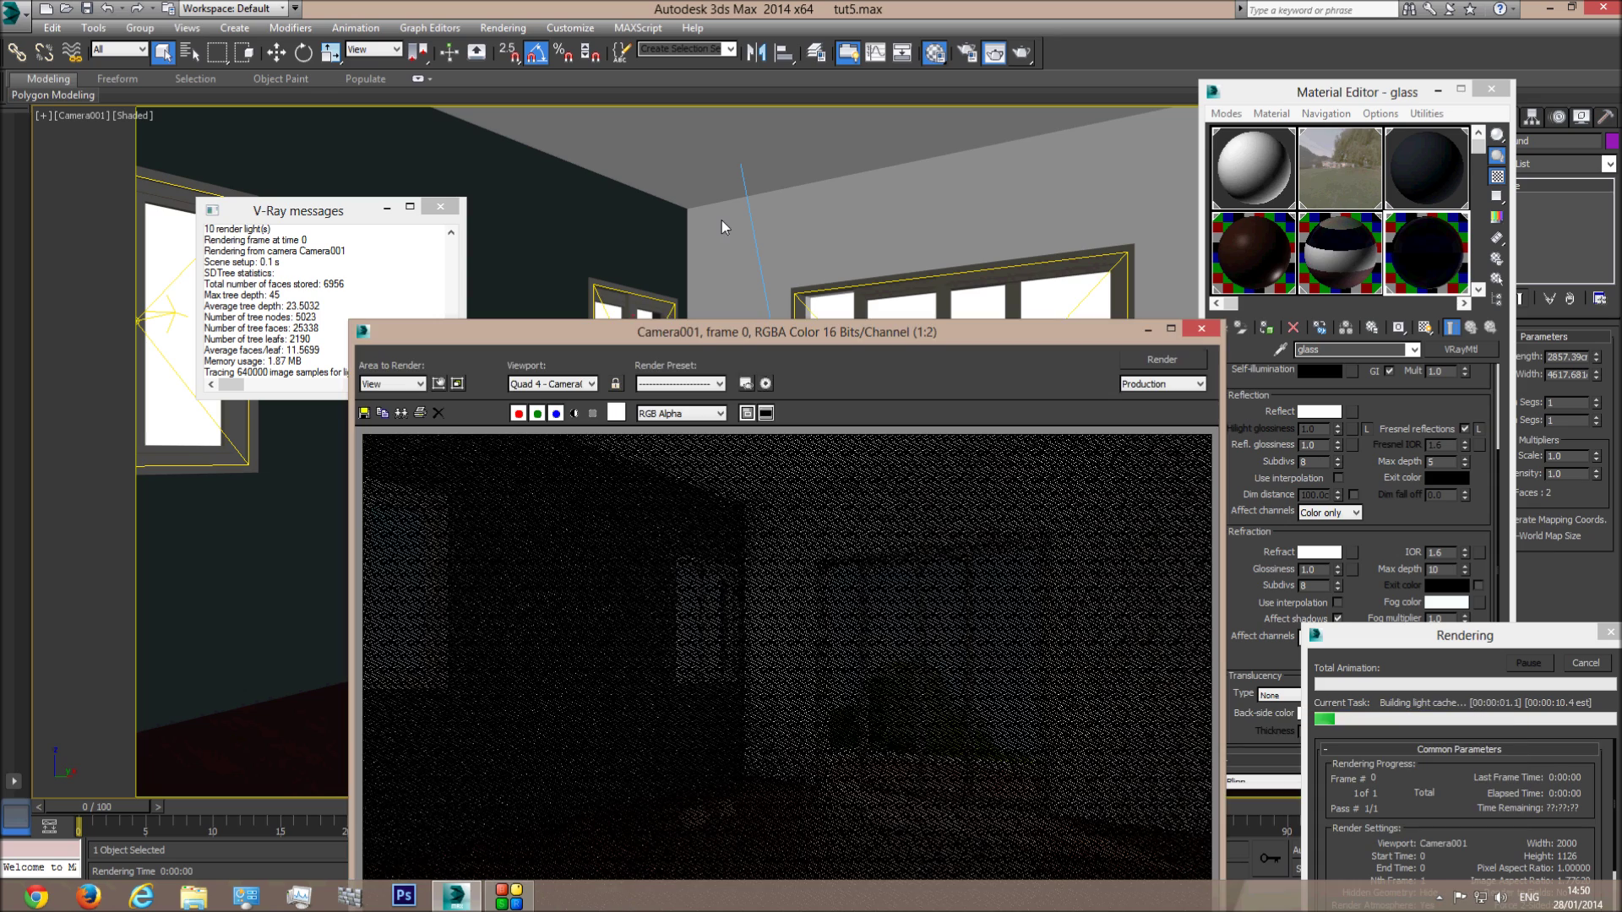
scroll(896, 564, "up", 1)
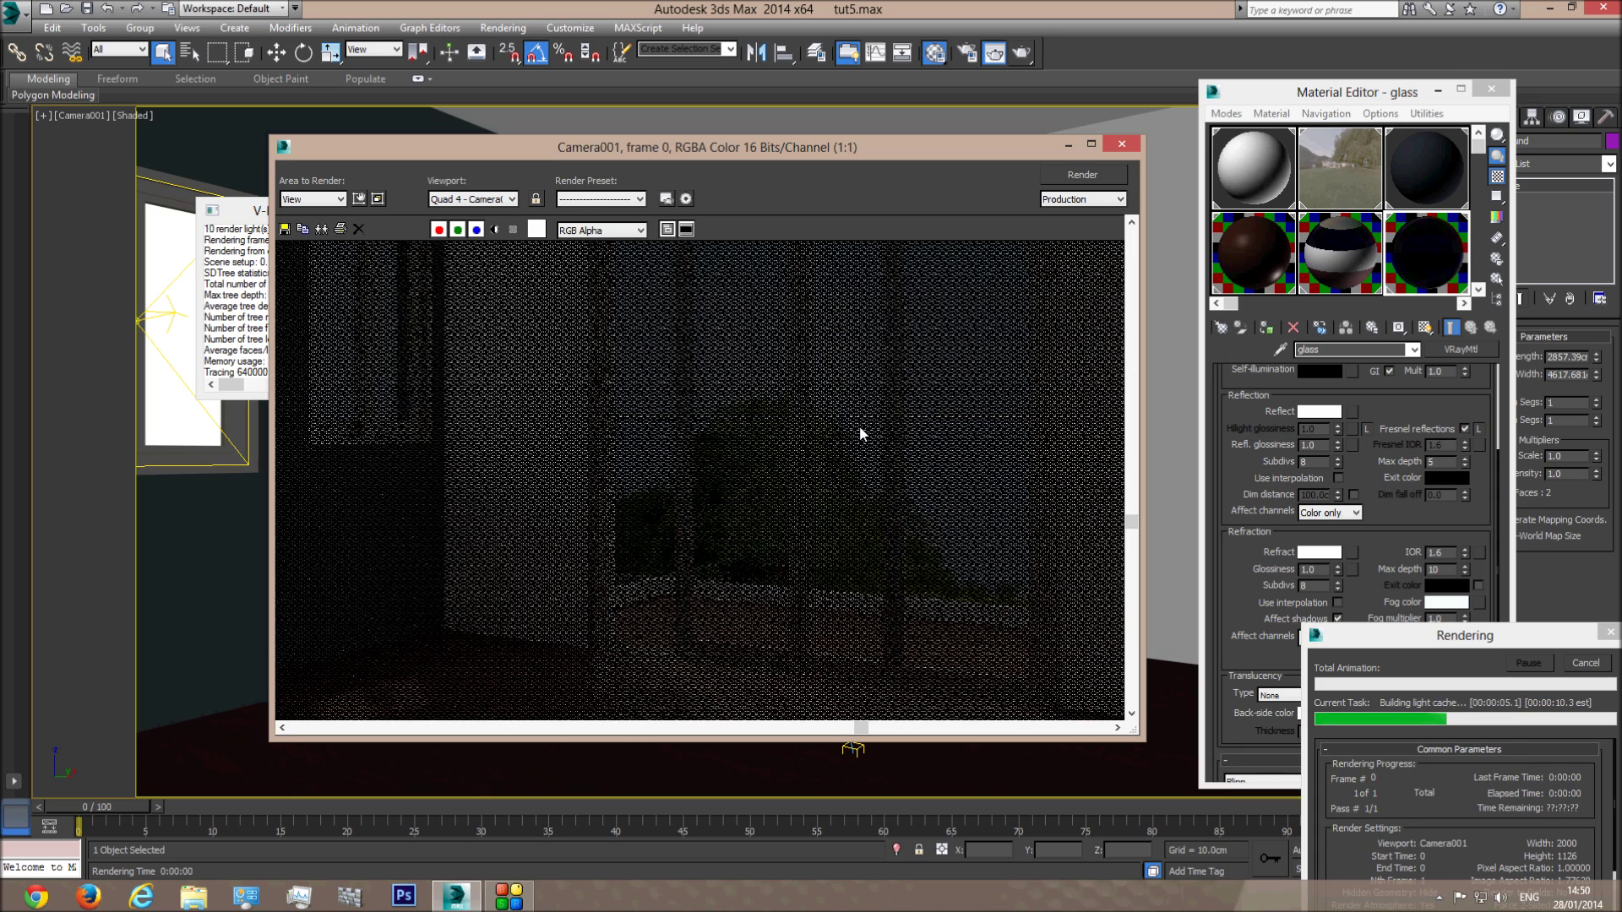
left_click(1586, 664)
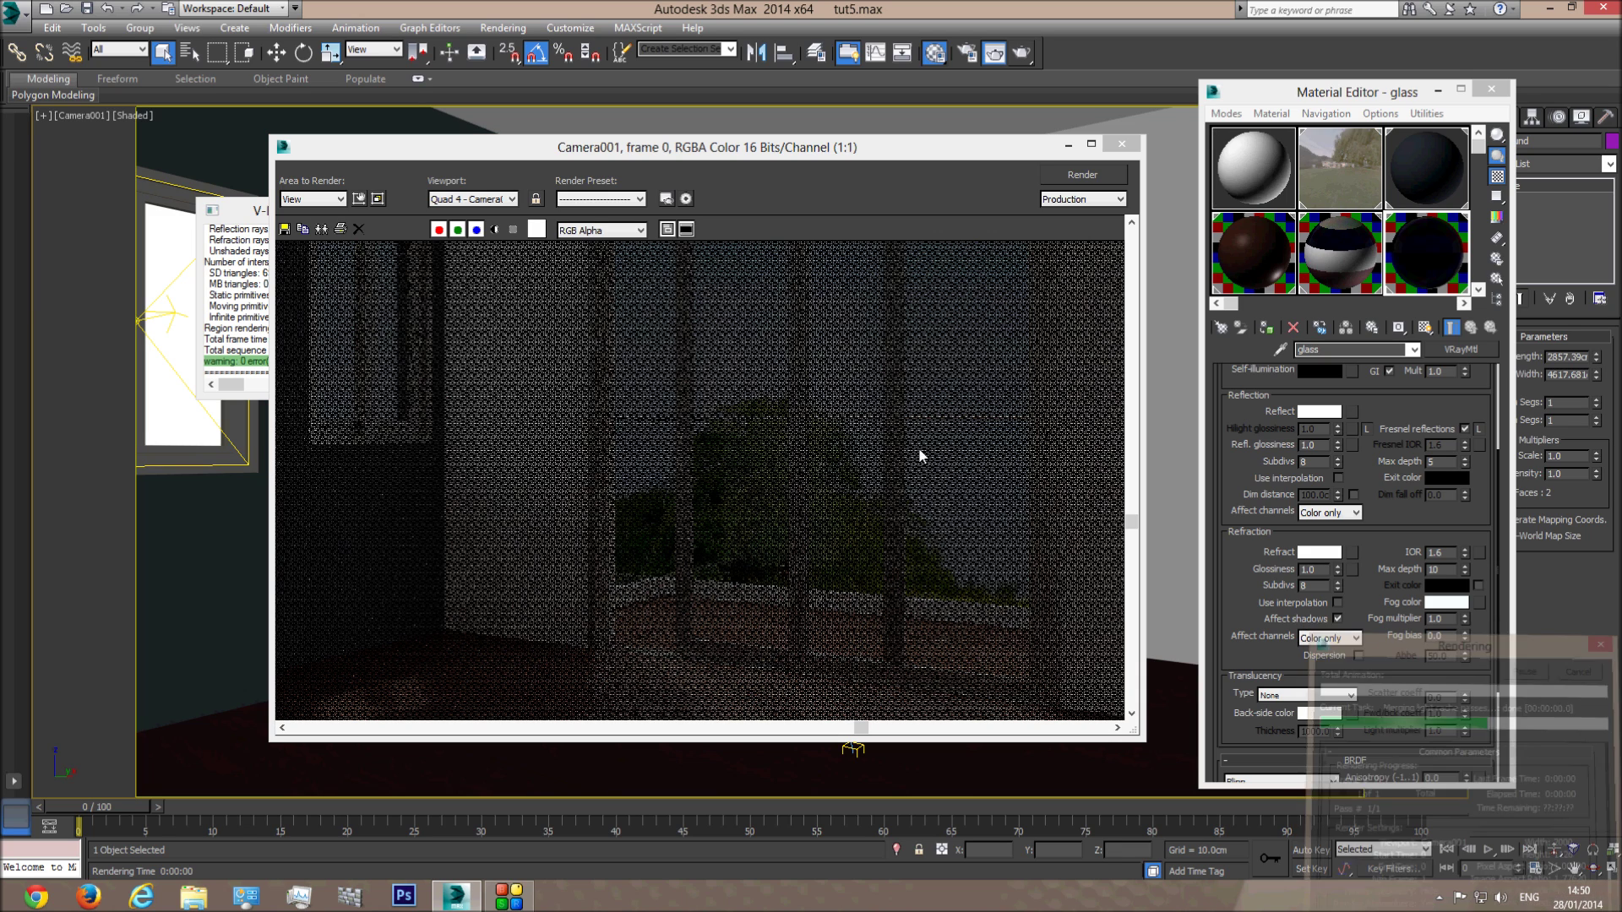
left_click(1117, 145)
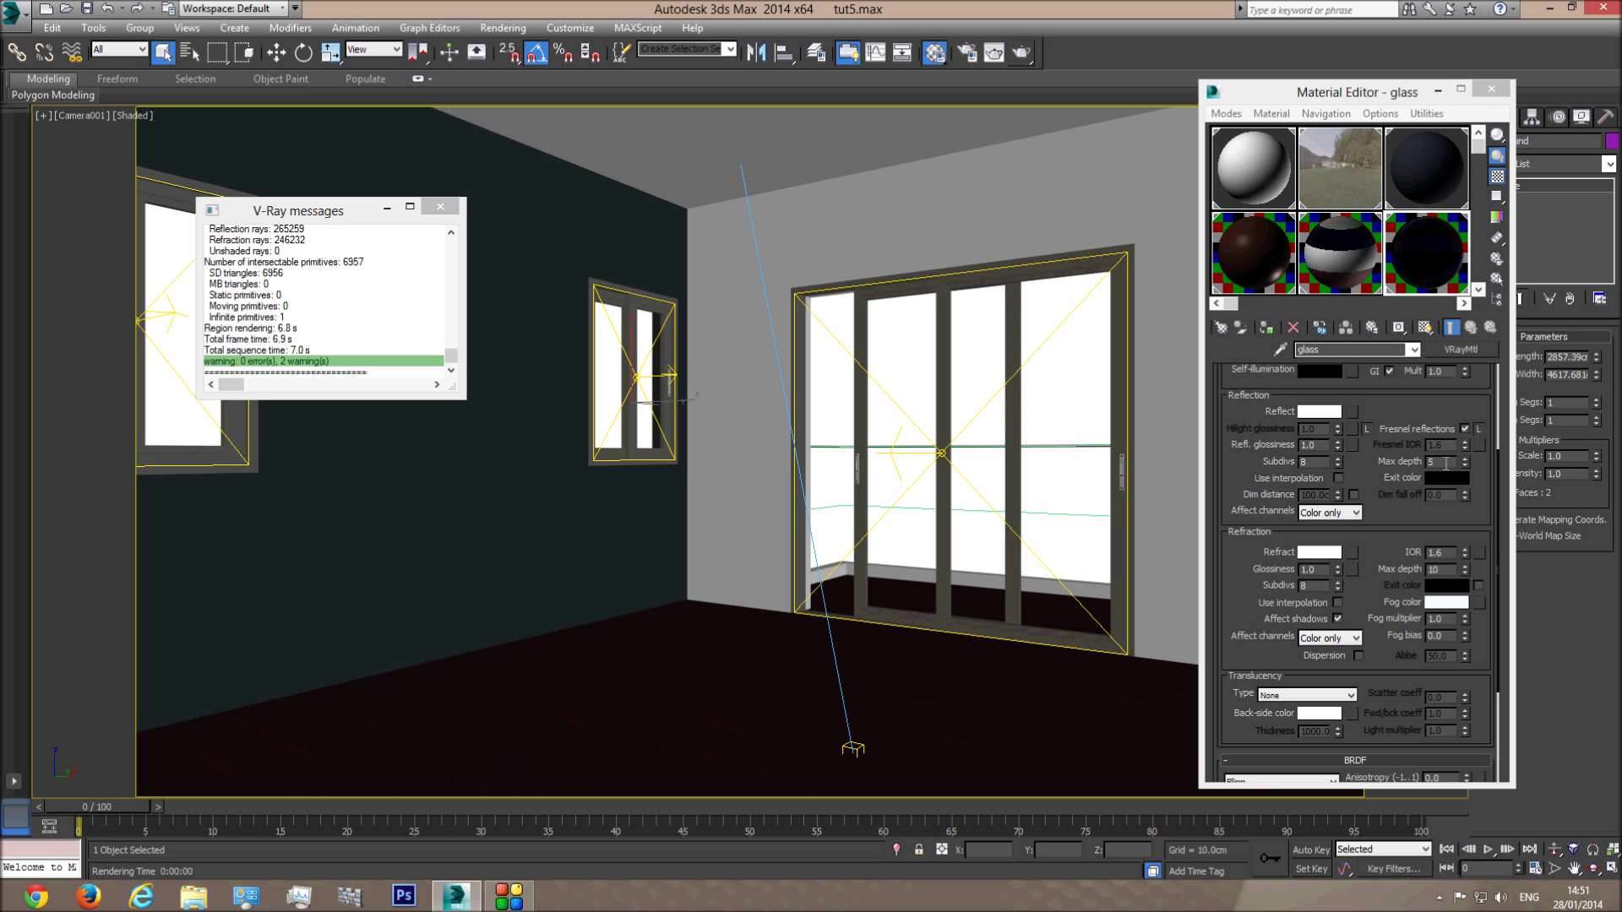
- Close the Material Editor and start a production render of the full camera view
left_click(1491, 89)
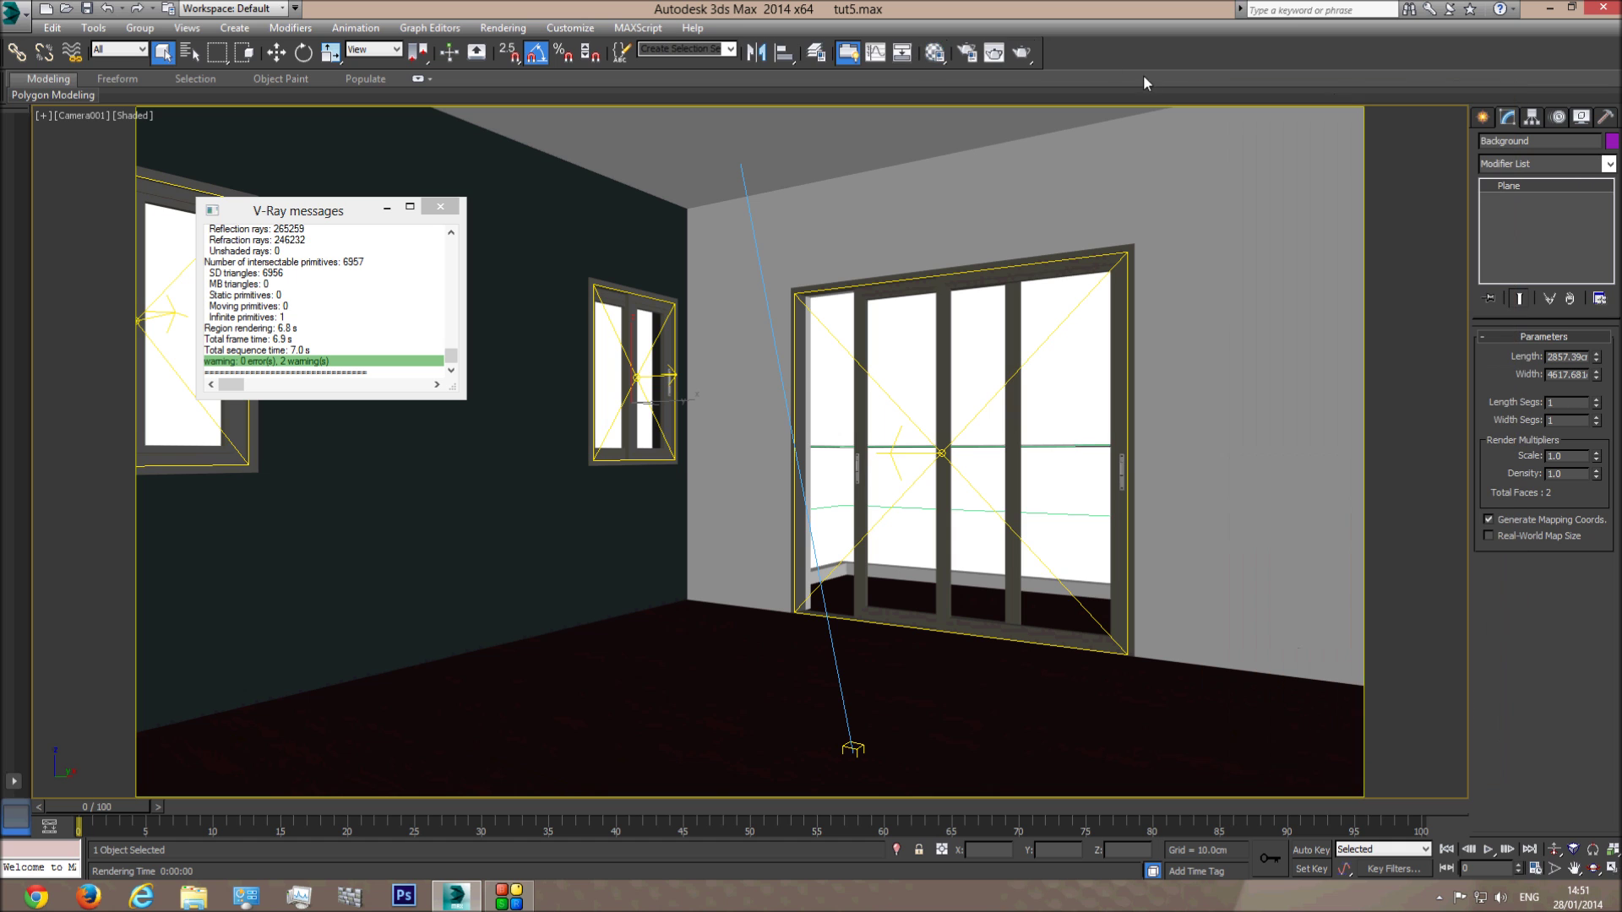
left_click(1021, 53)
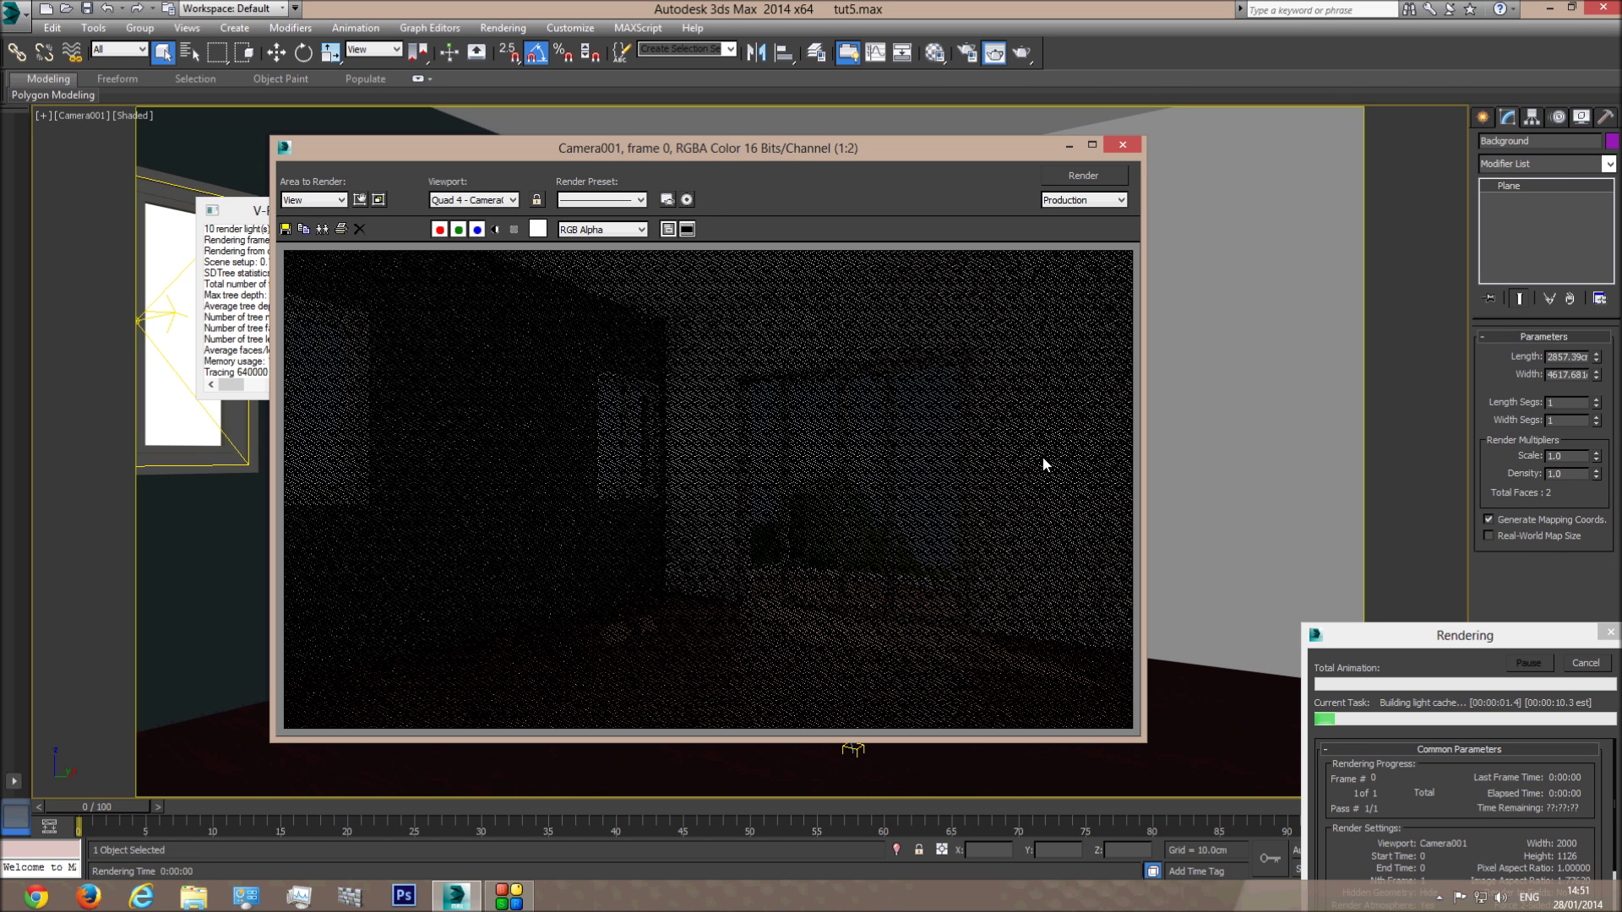